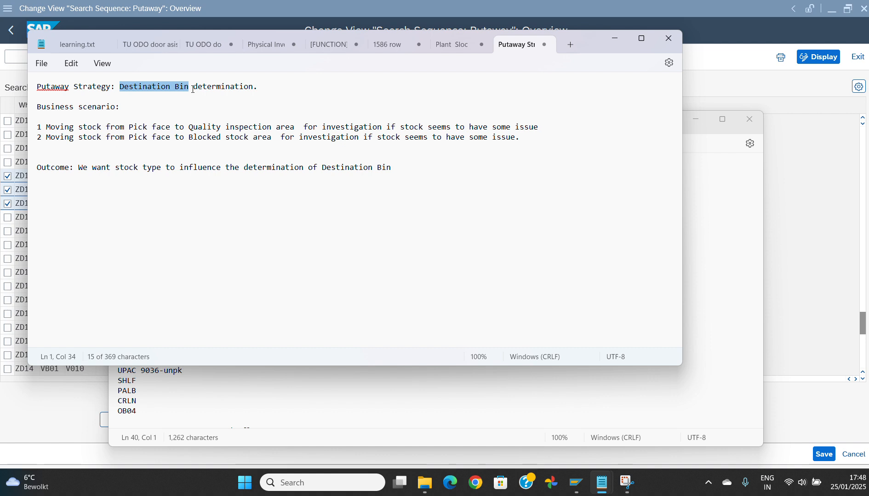
Step: Highlight the Blocked stock and Quality inspection destinations in the two business scenario lines of the notes
{"action": "left_click", "coordinate": [269, 90]}
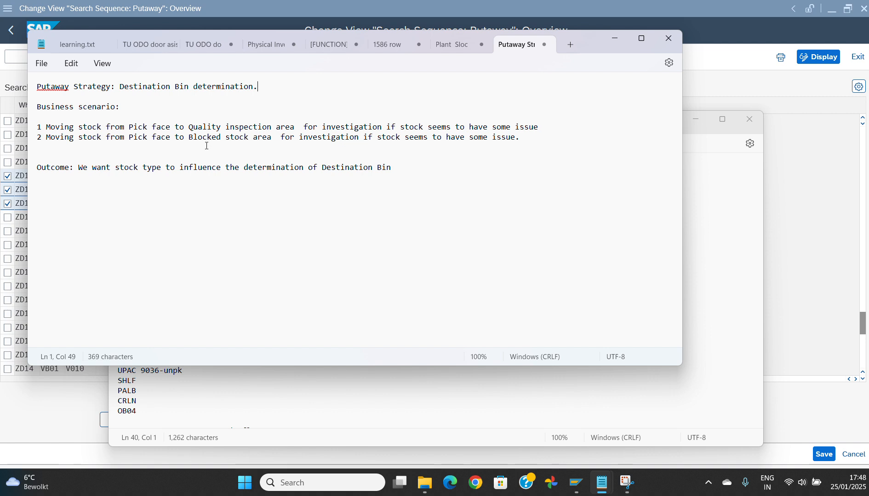
{"action": "left_click_drag", "start_coordinate": [194, 138], "coordinate": [246, 138]}
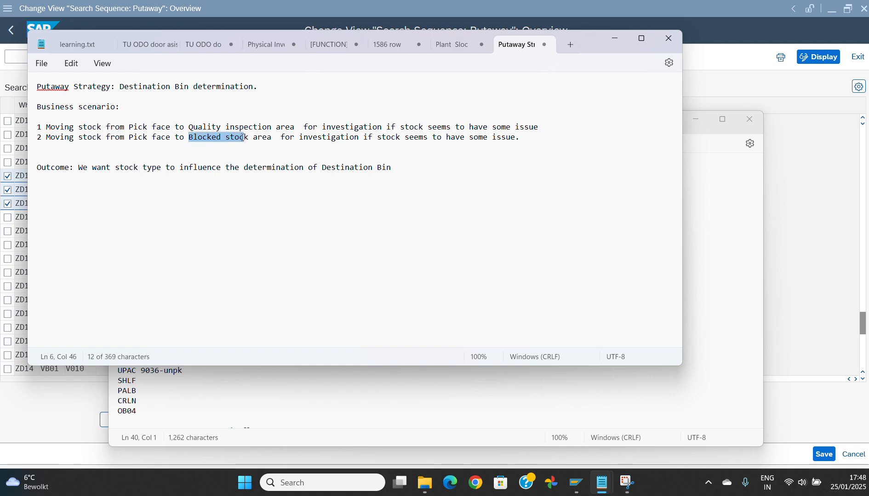
{"action": "left_click_drag", "start_coordinate": [185, 127], "coordinate": [270, 130]}
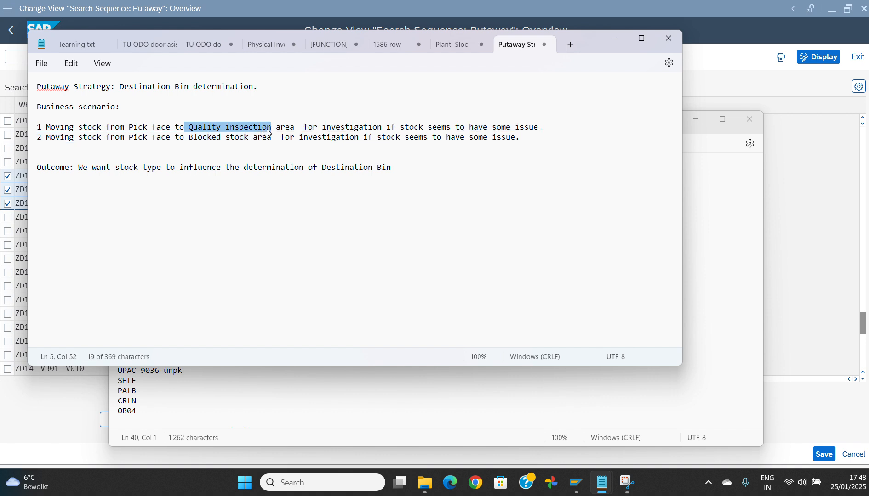
Step: Below the Outcome line, add the stock type notes "F2- AFS" and "Q3- Inbound receiving area" on separate lines
{"action": "left_click", "coordinate": [398, 167]}
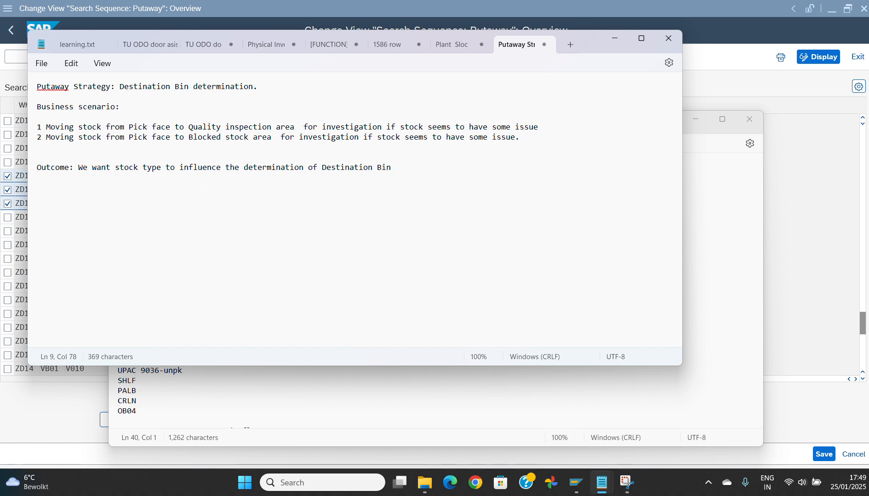
{"action": "key", "text": "Return"}
{"action": "key", "text": "Return"}
{"action": "type", "text": "F2- AFS"}
{"action": "key", "text": "Return"}
{"action": "type", "text": "Q3- Inbound r"}
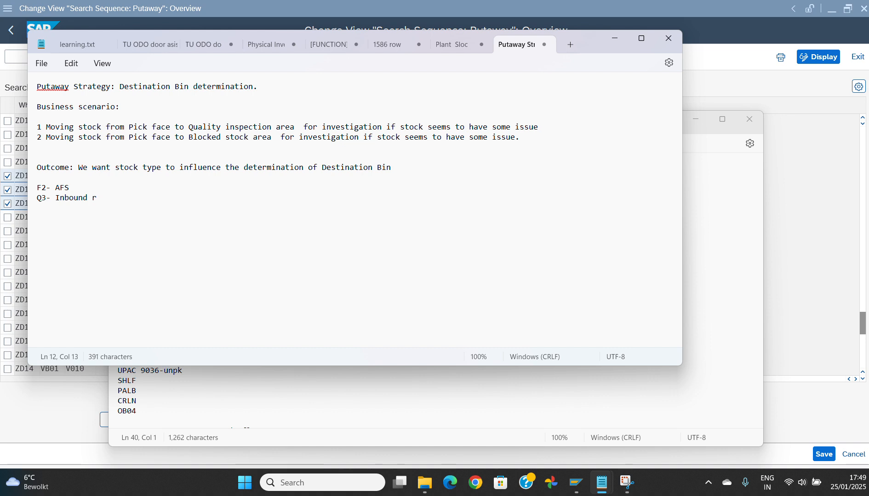
{"action": "type", "text": "eceiving area"}
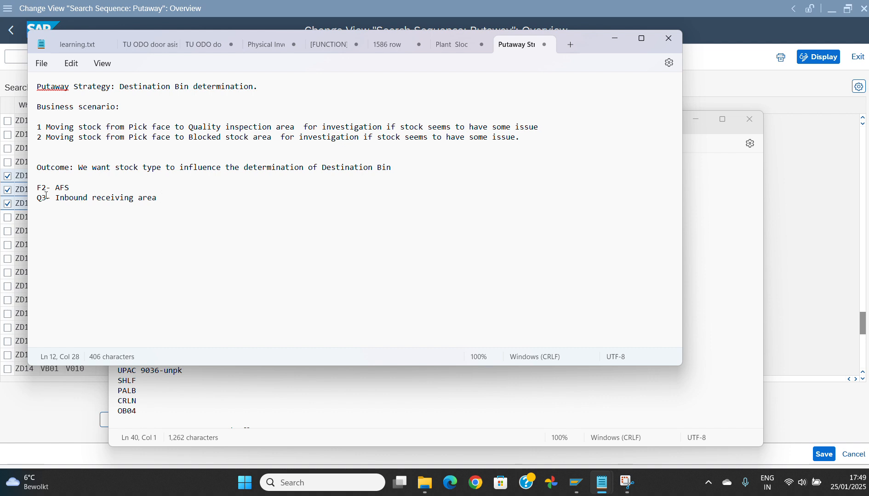
Step: Check the search sequence of the 4010 row with stock type B5 in SAP, and return to the destination bin heading in Notepad
{"action": "left_click", "coordinate": [80, 396]}
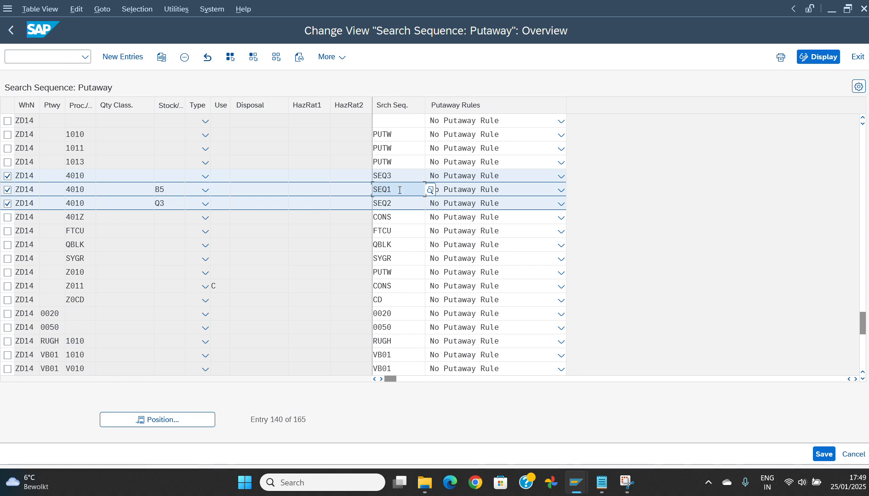
{"action": "left_click_drag", "start_coordinate": [400, 189], "coordinate": [363, 189]}
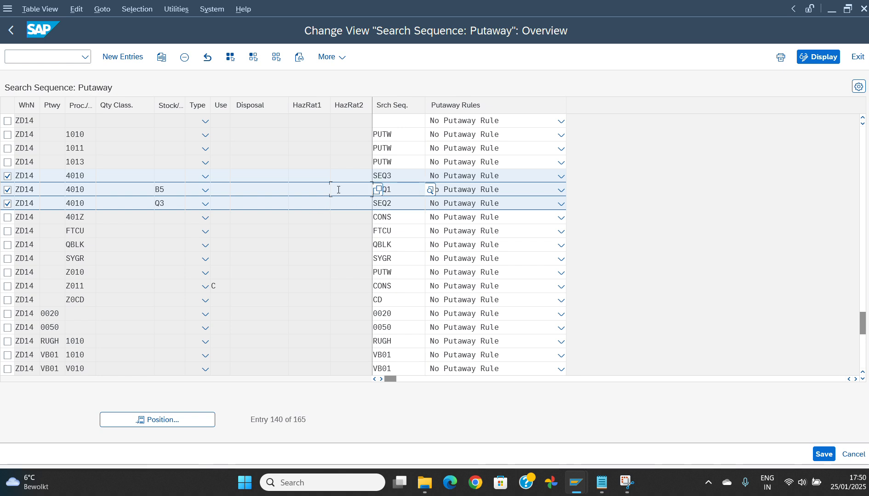
{"action": "key", "text": "alt+Tab"}
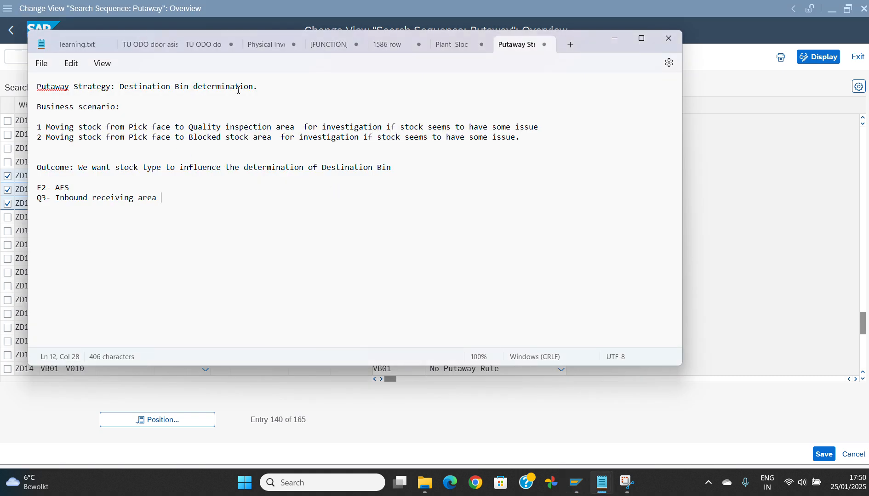
{"action": "left_click_drag", "start_coordinate": [259, 87], "coordinate": [118, 87]}
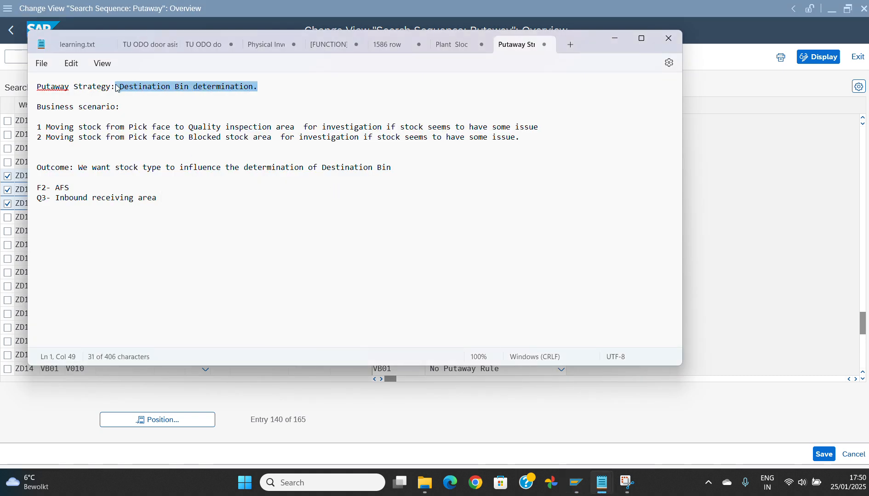
Step: Add a search sequence heading below the stock type notes and start a numbered list with 1 beneath it
{"action": "left_click", "coordinate": [182, 197]}
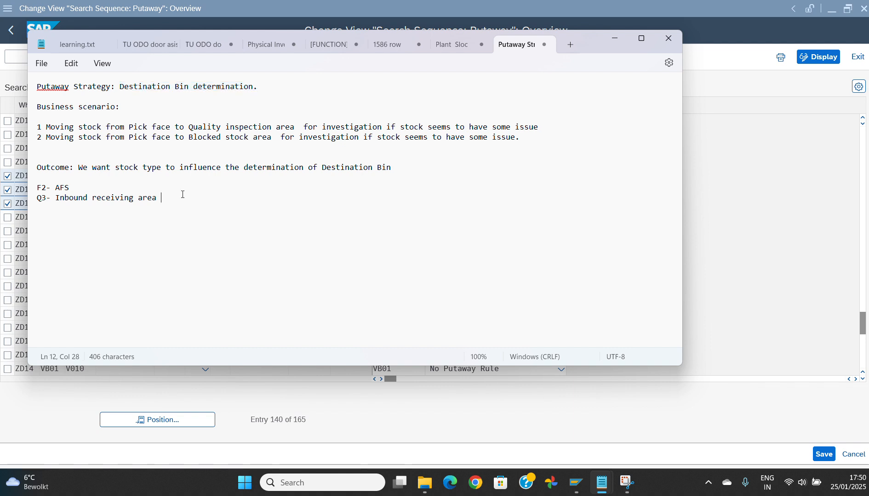
{"action": "key", "text": "Return"}
{"action": "key", "text": "Return"}
{"action": "key", "text": "Return"}
{"action": "type", "text": "Search Sequnce"}
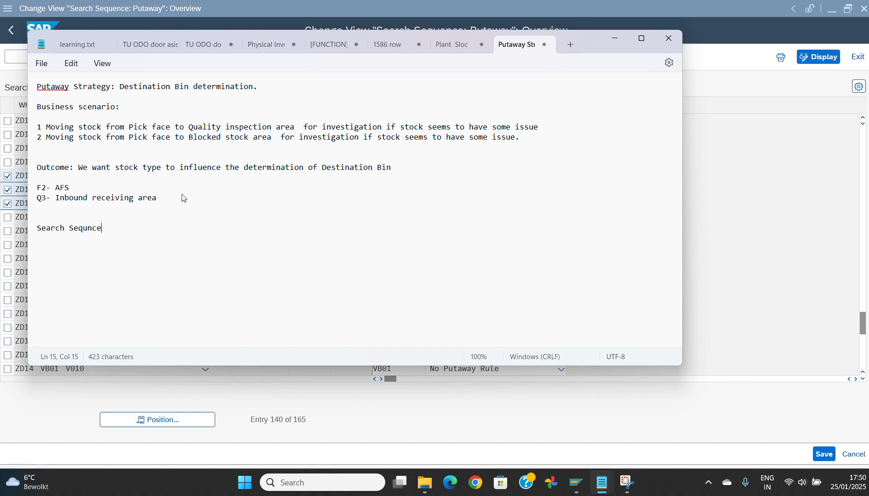
{"action": "type", "text": ":"}
{"action": "key", "text": "Return"}
{"action": "key", "text": "Return"}
{"action": "type", "text": "1"}
Step: Correct the spelling of the new heading to "Search Sequence:"
{"action": "left_click", "coordinate": [109, 229]}
{"action": "key", "text": "BackSpace"}
{"action": "key", "text": "BackSpace"}
{"action": "key", "text": "BackSpace"}
{"action": "key", "text": "BackSpace"}
{"action": "type", "text": "ence:"}
{"action": "key", "text": "Down"}
Step: Complete list item 1 under the Search Sequence heading as "QA1 - Storage type"
{"action": "left_click_drag", "start_coordinate": [188, 127], "coordinate": [276, 127]}
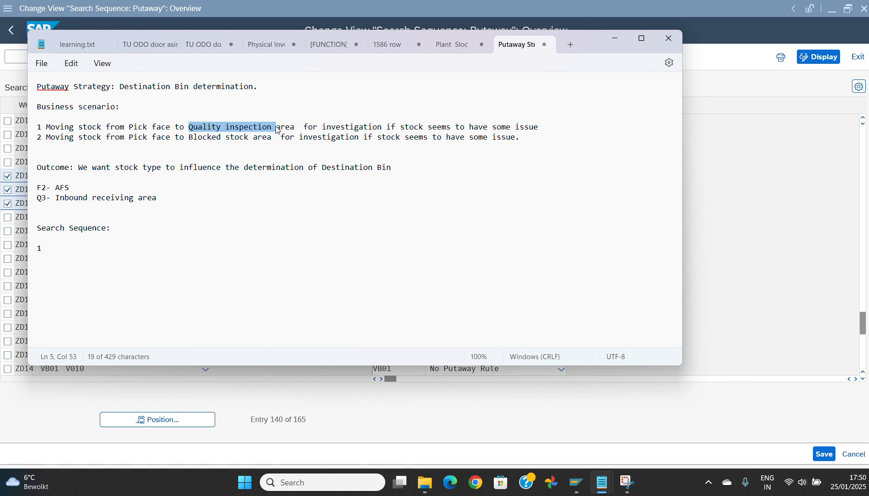
{"action": "left_click_drag", "start_coordinate": [189, 138], "coordinate": [258, 142]}
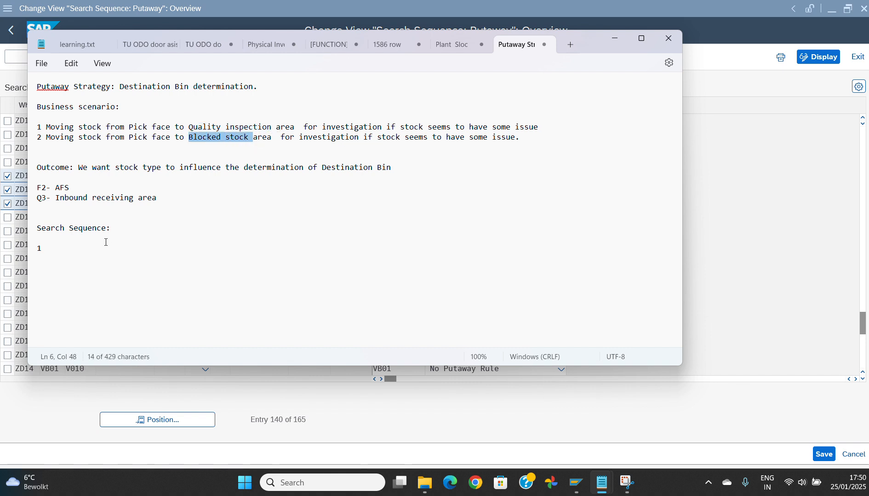
{"action": "left_click", "coordinate": [79, 247]}
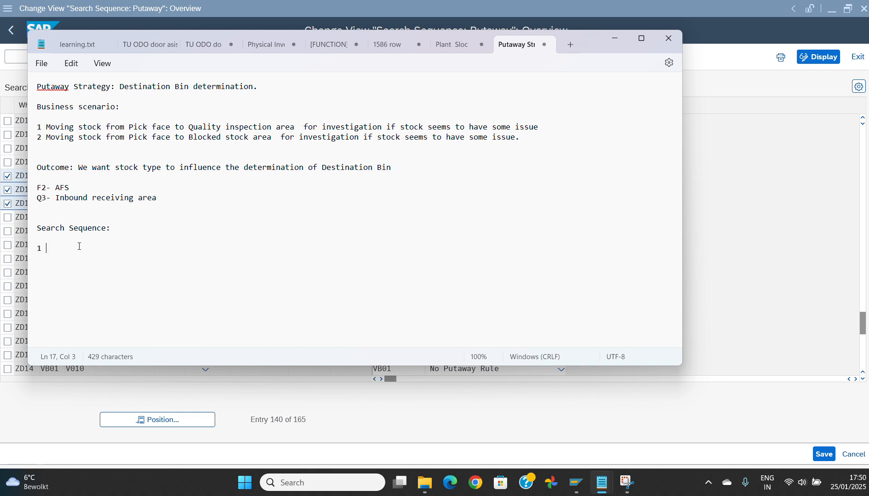
{"action": "type", "text": "QA1 "}
{"action": "type", "text": "="}
{"action": "key", "text": "BackSpace"}
{"action": "key", "text": "BackSpace"}
{"action": "key", "text": "BackSpace"}
{"action": "type", "text": "- Storage ype"}
{"action": "key", "text": "BackSpace"}
{"action": "key", "text": "BackSpace"}
{"action": "key", "text": "BackSpace"}
{"action": "type", "text": "type"}
{"action": "left_click_drag", "start_coordinate": [46, 249], "coordinate": [115, 258]}
{"action": "left_click", "coordinate": [156, 250]}
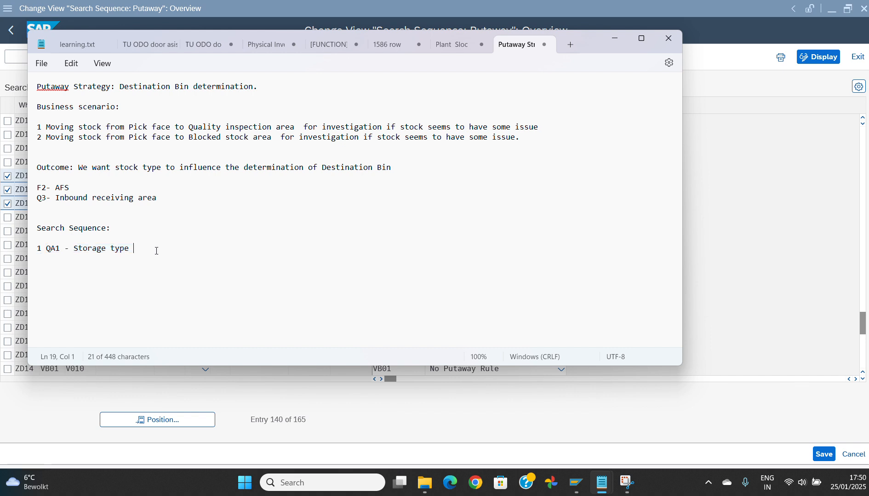
Step: Add a second list item beneath the QA1 entry, beginning with "2 QA2- S"
{"action": "key", "text": "Return"}
{"action": "type", "text": "2"}
{"action": "left_click_drag", "start_coordinate": [51, 250], "coordinate": [132, 255]}
{"action": "left_click", "coordinate": [132, 256]}
{"action": "left_click_drag", "start_coordinate": [46, 249], "coordinate": [143, 248]}
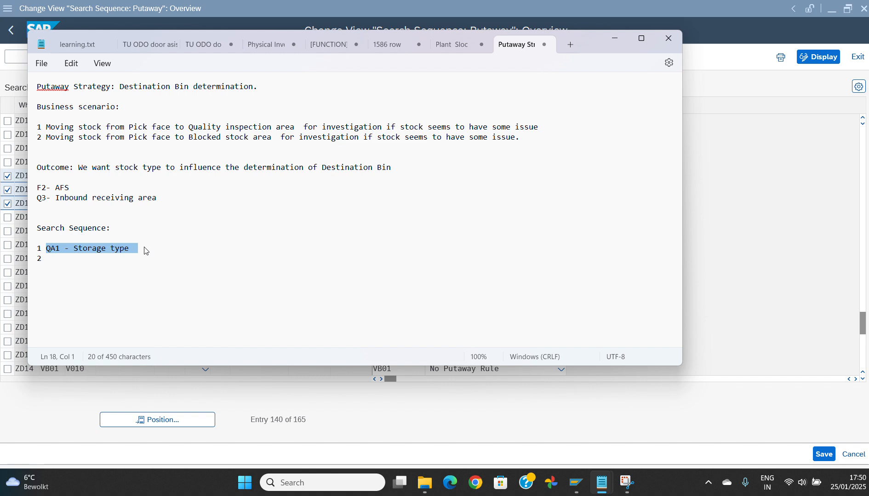
{"action": "left_click", "coordinate": [72, 261]}
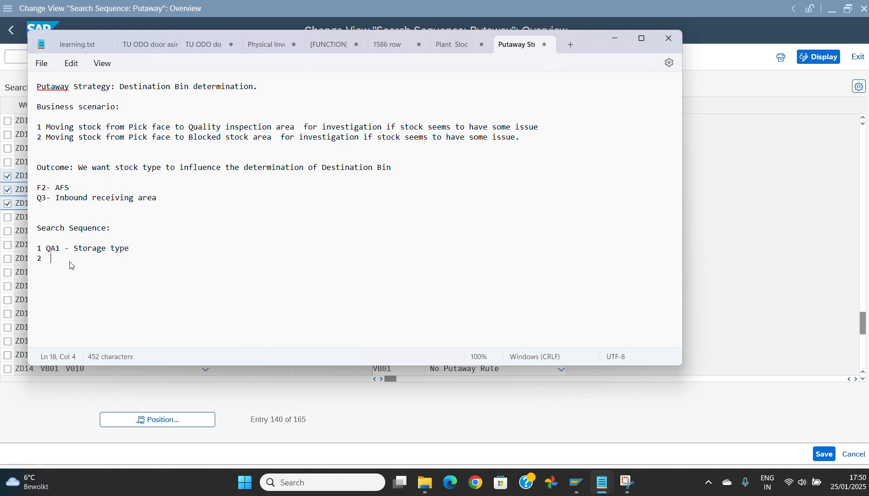
{"action": "type", "text": "QA2- S"}
Step: Complete the second list item as "QA2- Storage type", adding a space to align its text with the QA1 line
{"action": "left_click", "coordinate": [47, 259]}
{"action": "left_click_drag", "start_coordinate": [47, 257], "coordinate": [68, 258]}
{"action": "left_click", "coordinate": [63, 262]}
{"action": "left_click_drag", "start_coordinate": [46, 249], "coordinate": [134, 250]}
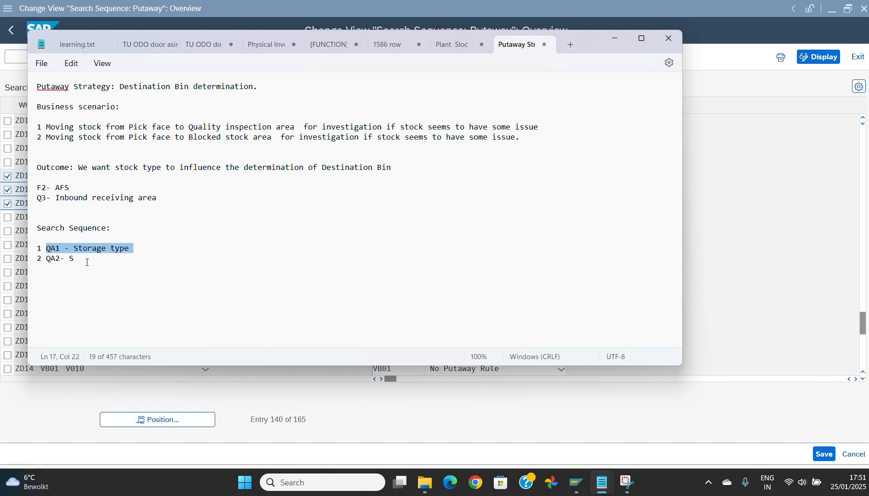
{"action": "left_click", "coordinate": [74, 260]}
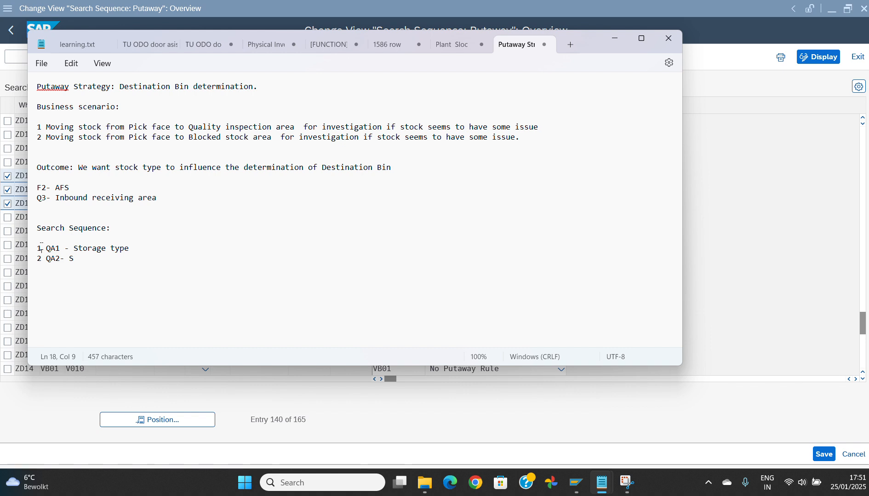
{"action": "left_click_drag", "start_coordinate": [40, 249], "coordinate": [130, 248]}
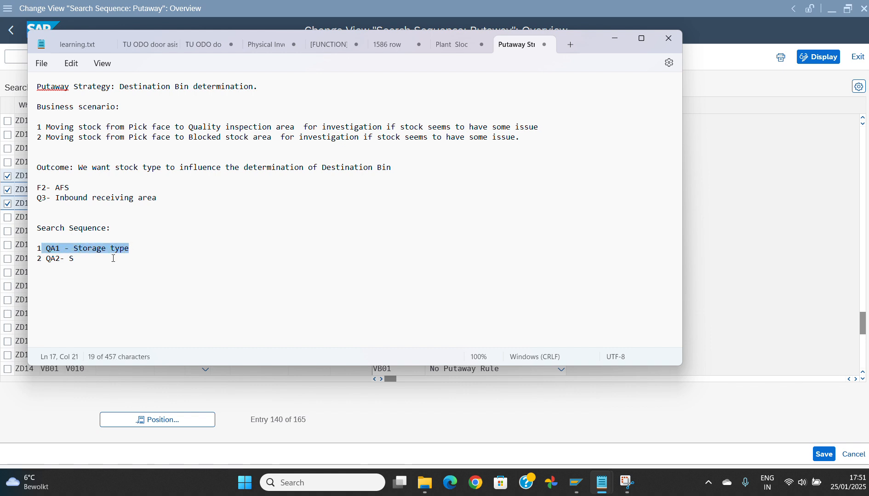
{"action": "left_click", "coordinate": [43, 260]}
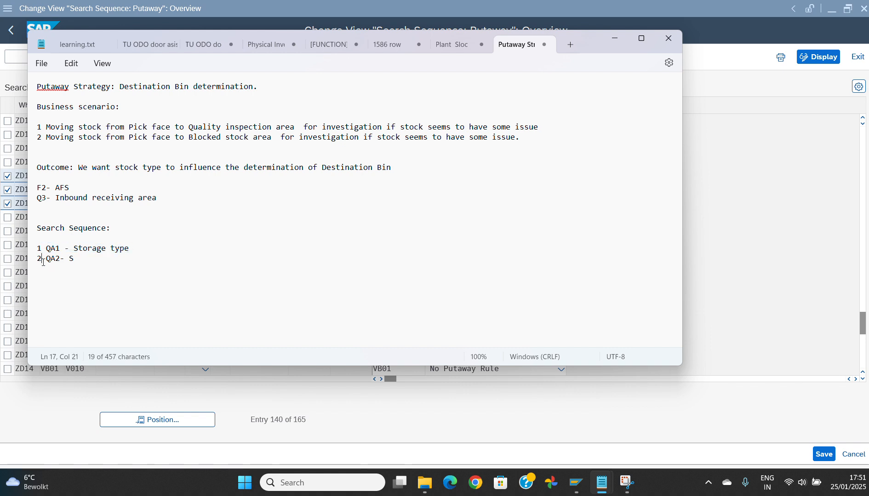
{"action": "left_click", "coordinate": [90, 264]}
{"action": "type", "text": "torage type"}
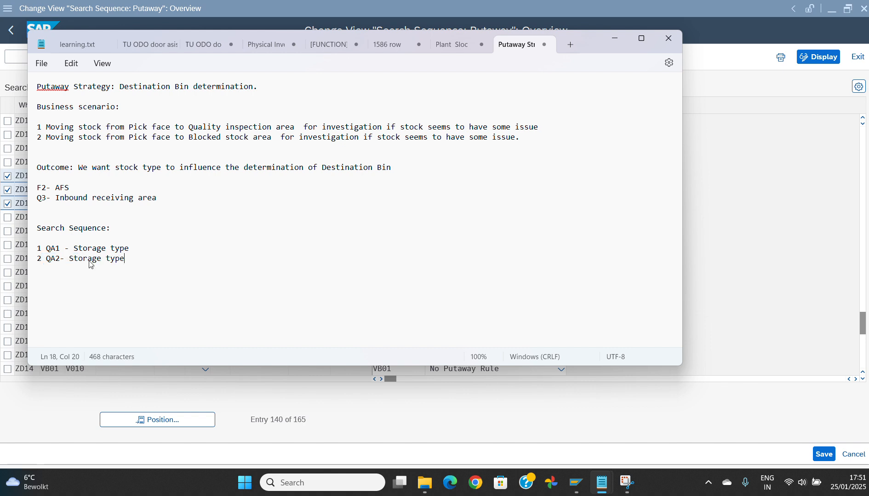
{"action": "left_click", "coordinate": [70, 259]}
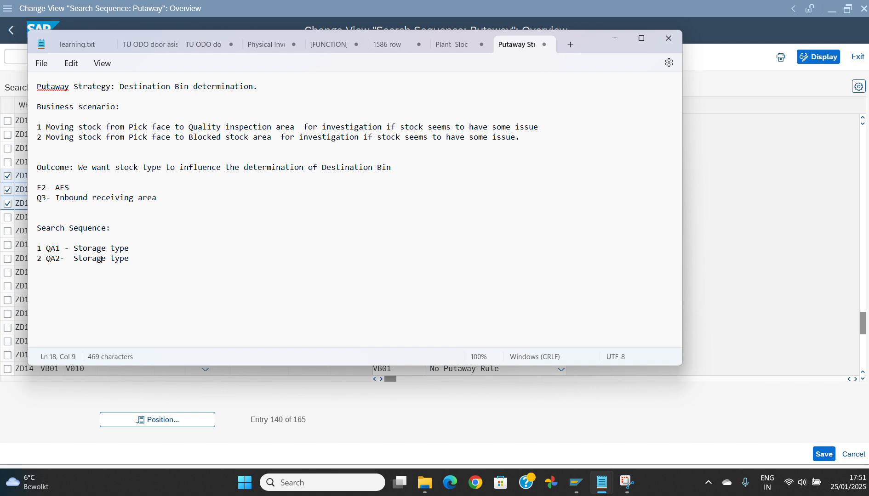
Step: Review the Search Sequence heading and the order of its QA1 and QA2 entries in the notes
{"action": "left_click_drag", "start_coordinate": [37, 229], "coordinate": [134, 235]}
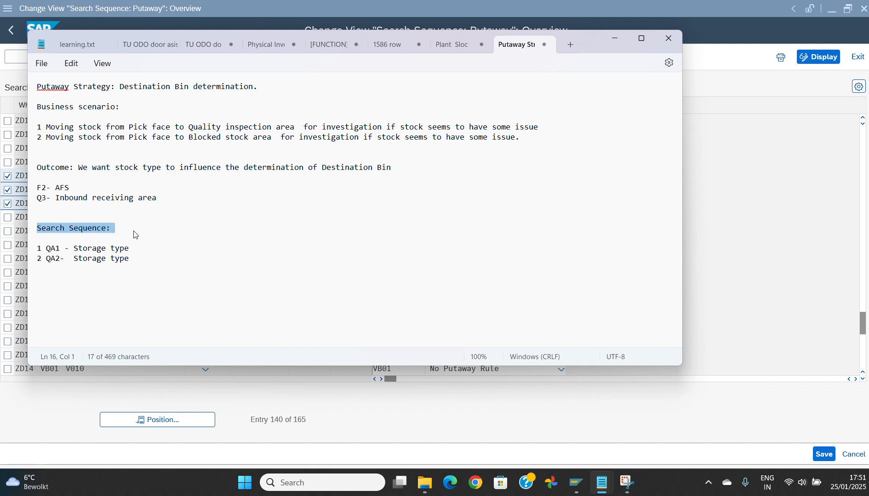
{"action": "mouse_move", "coordinate": [57, 248]}
{"action": "left_mouse_down"}
{"action": "mouse_move", "coordinate": [56, 269]}
{"action": "mouse_move", "coordinate": [60, 249]}
{"action": "mouse_move", "coordinate": [68, 248]}
{"action": "left_mouse_up"}
{"action": "left_click", "coordinate": [56, 269]}
{"action": "left_click", "coordinate": [67, 260]}
{"action": "left_click", "coordinate": [44, 250]}
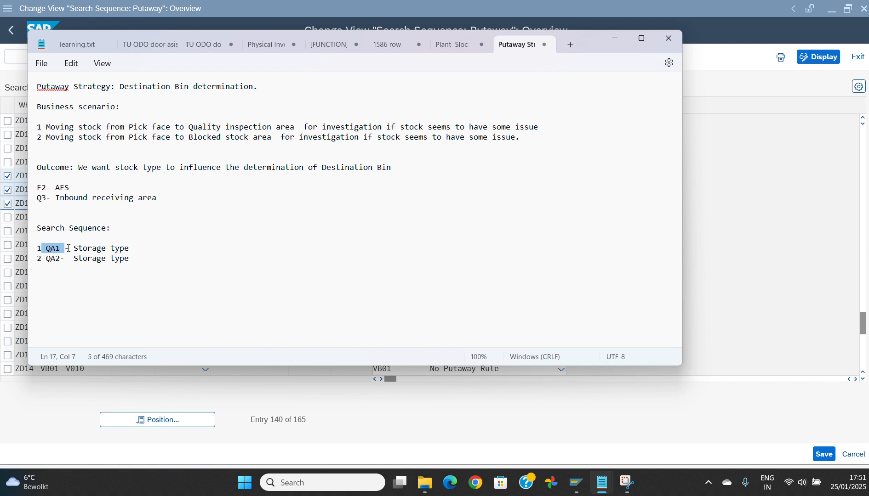
{"action": "left_click", "coordinate": [141, 271]}
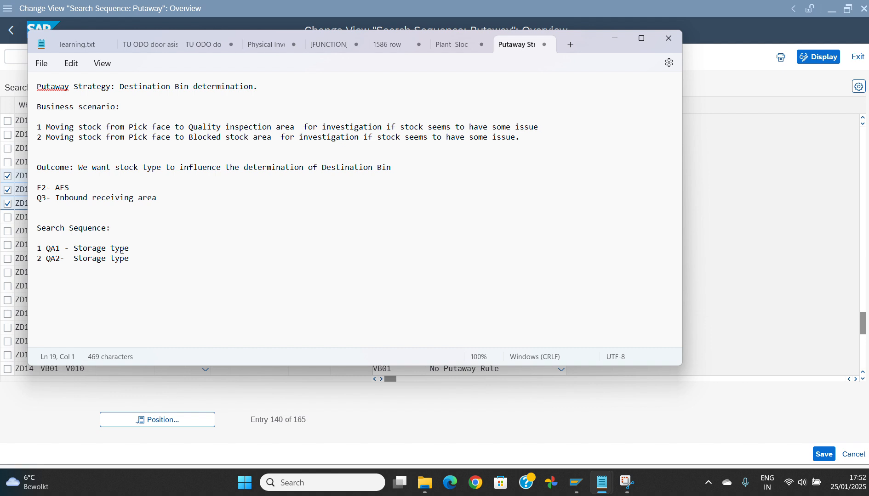
Step: Switch to SAP and examine the stock types and search sequences of the 4010 process type rows for warehouse ZD14
{"action": "key", "text": "alt+Tab"}
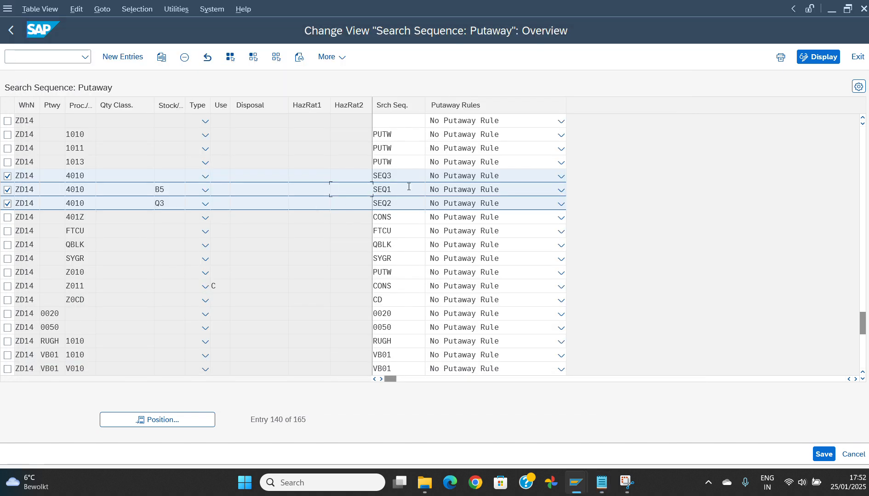
{"action": "left_click", "coordinate": [69, 192]}
{"action": "left_click", "coordinate": [171, 190]}
{"action": "left_click", "coordinate": [412, 191]}
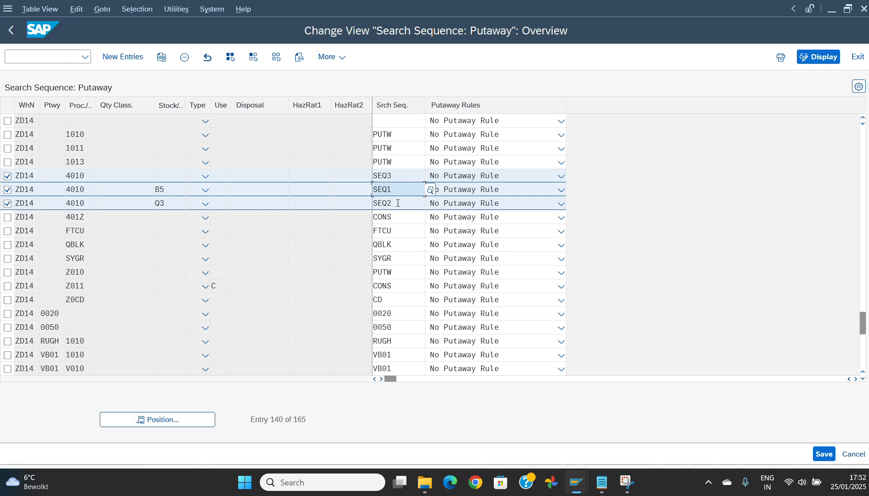
{"action": "left_click", "coordinate": [398, 204]}
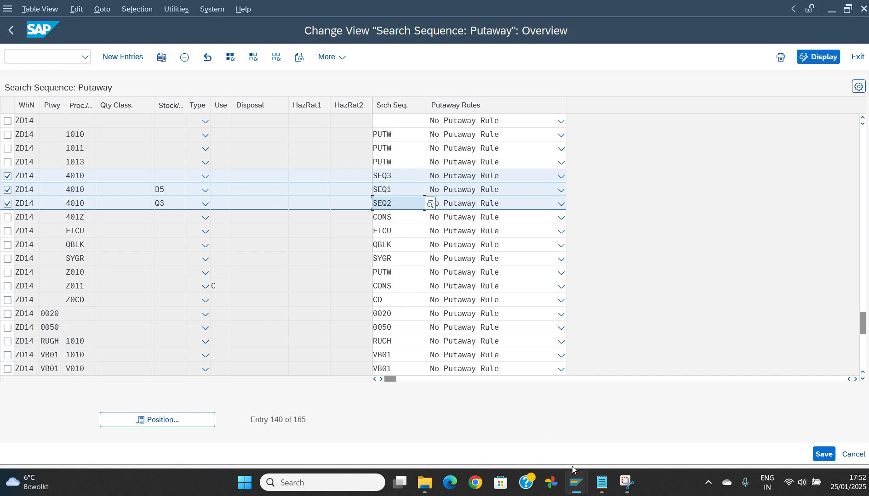
{"action": "mouse_move", "coordinate": [576, 483]}
{"action": "left_click_drag", "start_coordinate": [395, 189], "coordinate": [366, 190]}
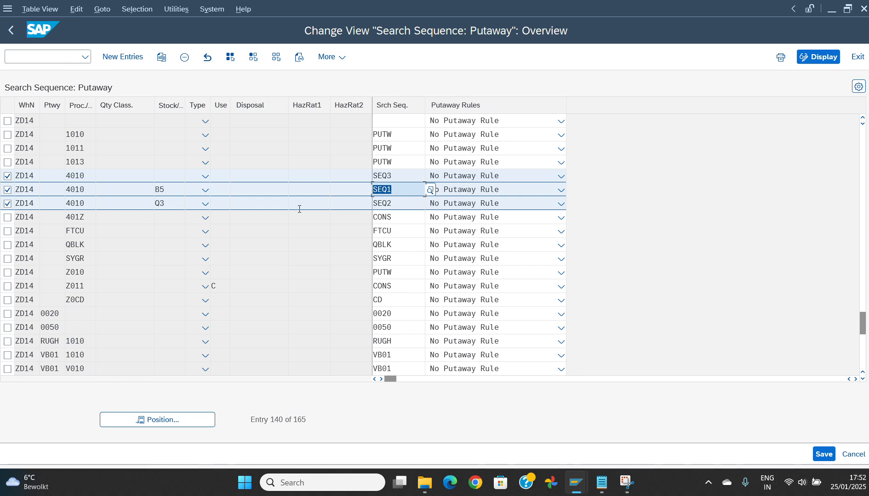
{"action": "left_click", "coordinate": [161, 189]}
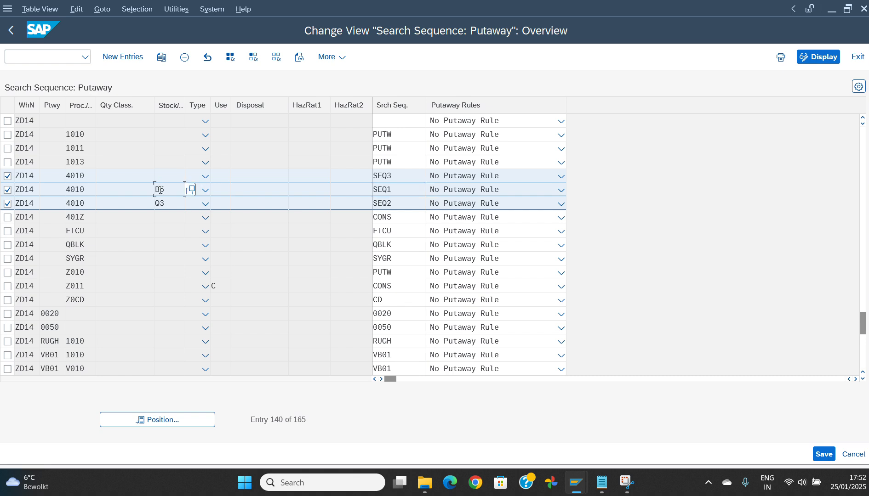
{"action": "left_click", "coordinate": [333, 211]}
{"action": "left_click", "coordinate": [333, 204]}
{"action": "left_click", "coordinate": [401, 205]}
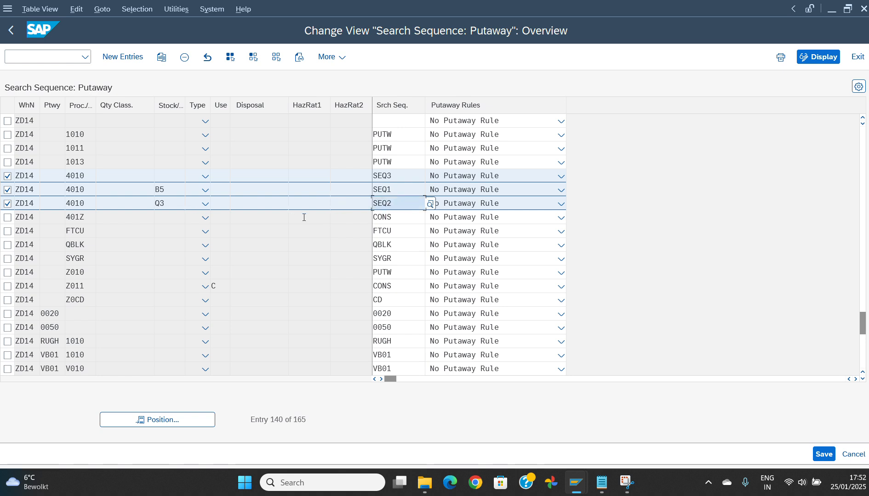
Step: Return to Notepad and highlight the Search Sequence heading and its QA1 and QA2 storage type entries
{"action": "key", "text": "alt+Tab"}
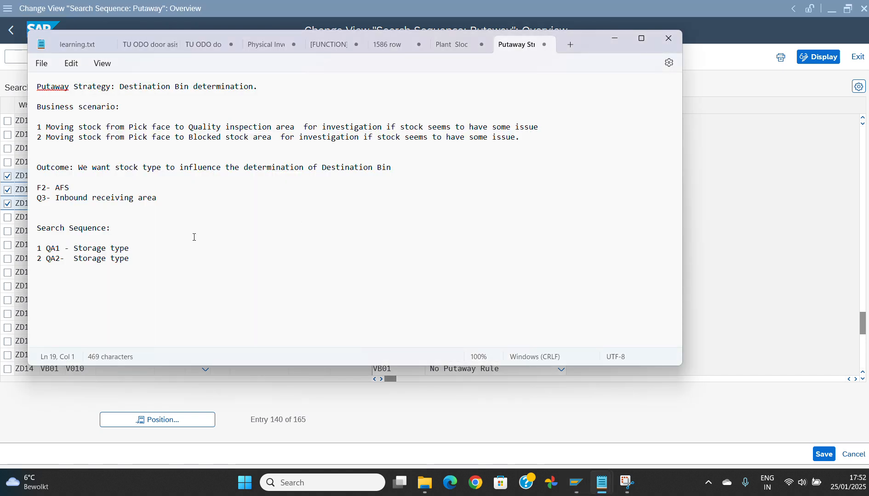
{"action": "left_click_drag", "start_coordinate": [46, 228], "coordinate": [140, 228]}
{"action": "left_click_drag", "start_coordinate": [54, 246], "coordinate": [138, 262]}
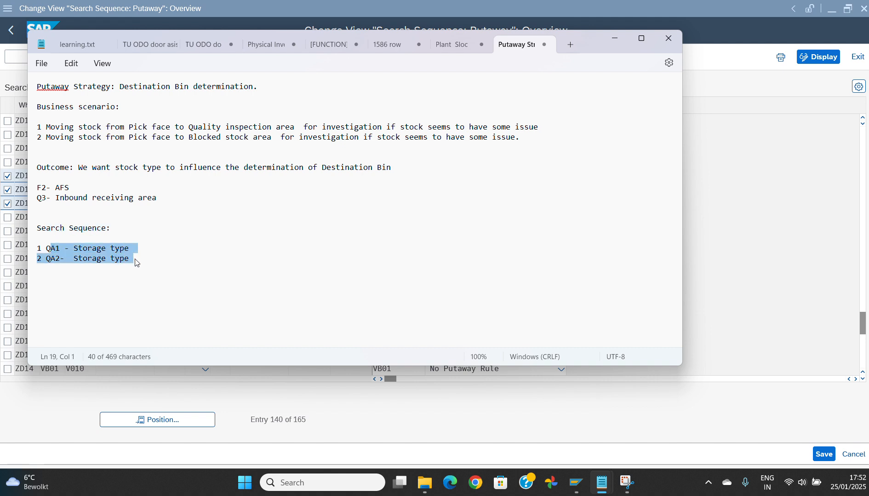
Step: Switch to SAP and examine the ZD14 row for process type 4010 with blank stock type and search sequence SEQ3
{"action": "key", "text": "alt+Tab"}
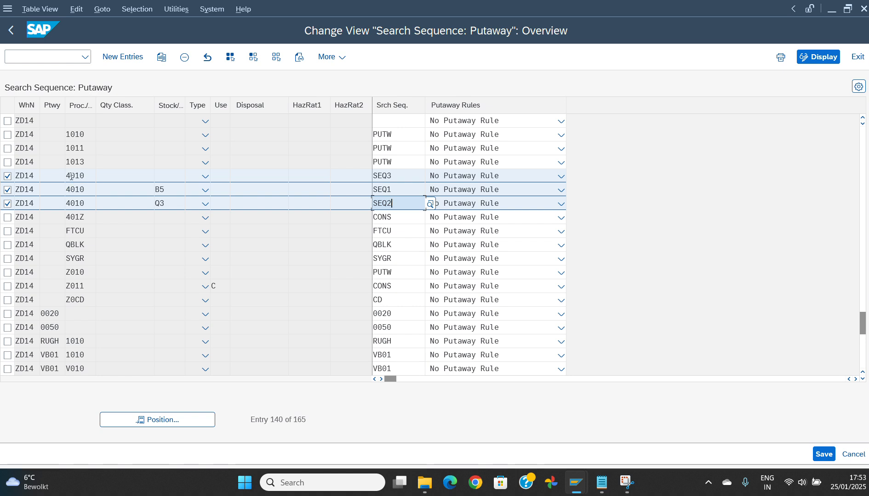
{"action": "left_click", "coordinate": [170, 174]}
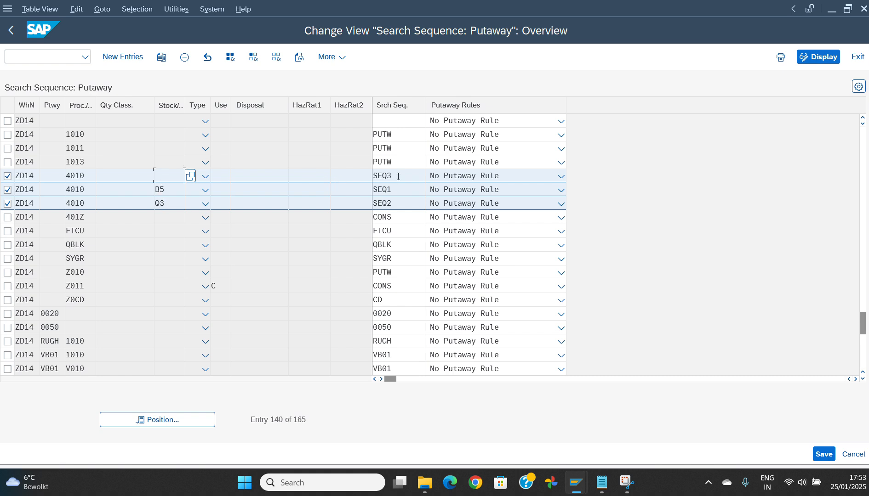
{"action": "left_click", "coordinate": [398, 176]}
{"action": "left_click", "coordinate": [76, 177]}
{"action": "left_click", "coordinate": [174, 179]}
{"action": "left_click_drag", "start_coordinate": [400, 177], "coordinate": [354, 172]}
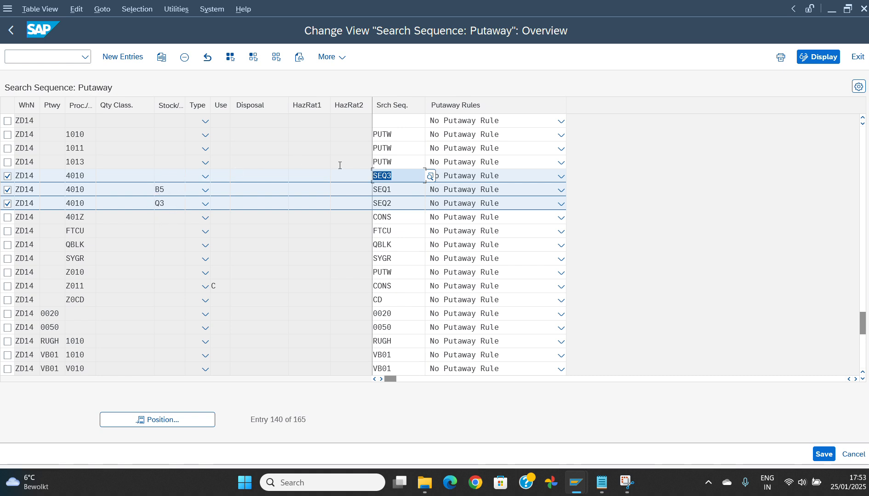
{"action": "left_click", "coordinate": [403, 175]}
{"action": "left_click_drag", "start_coordinate": [356, 177], "coordinate": [350, 179]}
Step: Glance at the Create Warehouse Task session, then compare the blank, Q3 and B5 stock types of the 4010 rows in the search sequence view
{"action": "mouse_move", "coordinate": [577, 492]}
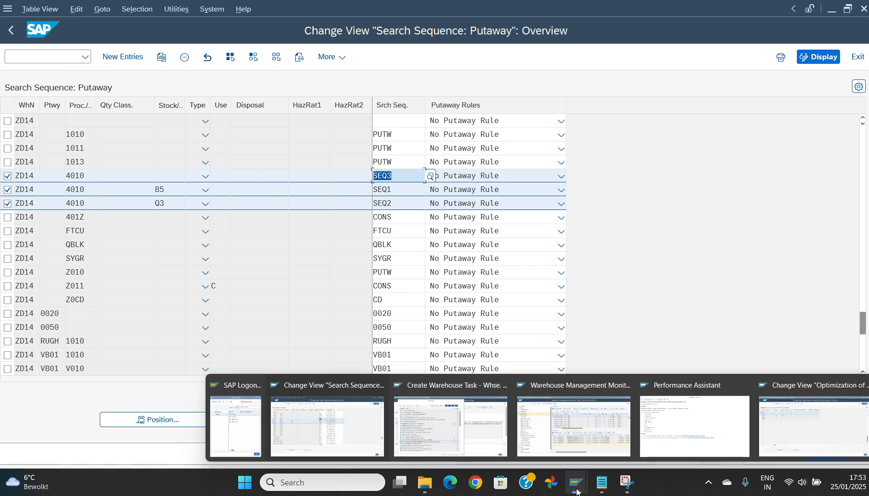
{"action": "left_click", "coordinate": [447, 438]}
{"action": "mouse_move", "coordinate": [351, 438]}
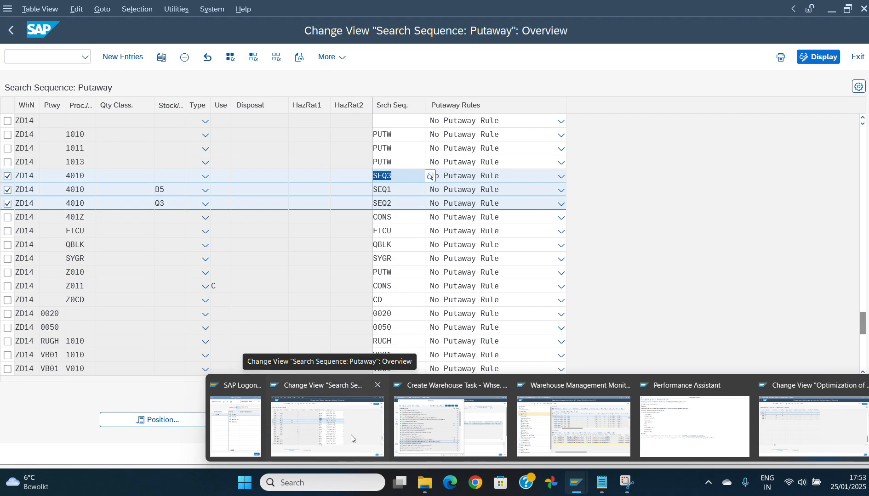
{"action": "left_click", "coordinate": [351, 438]}
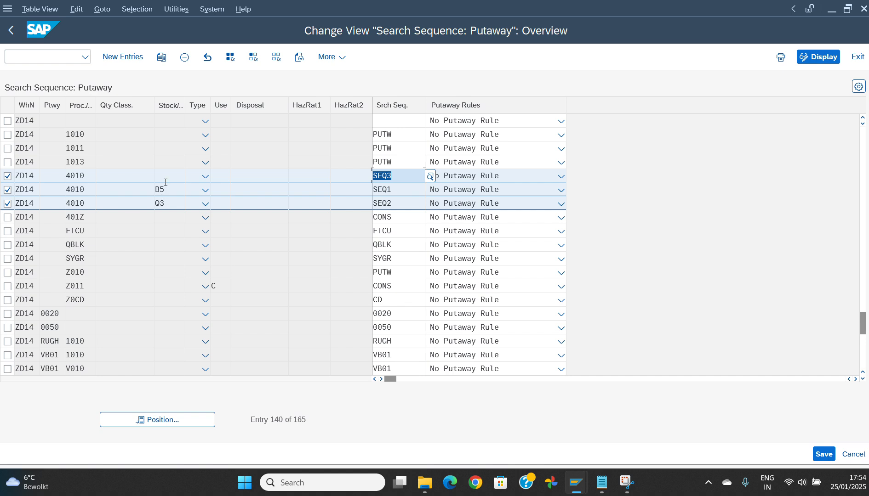
{"action": "left_click", "coordinate": [165, 178]}
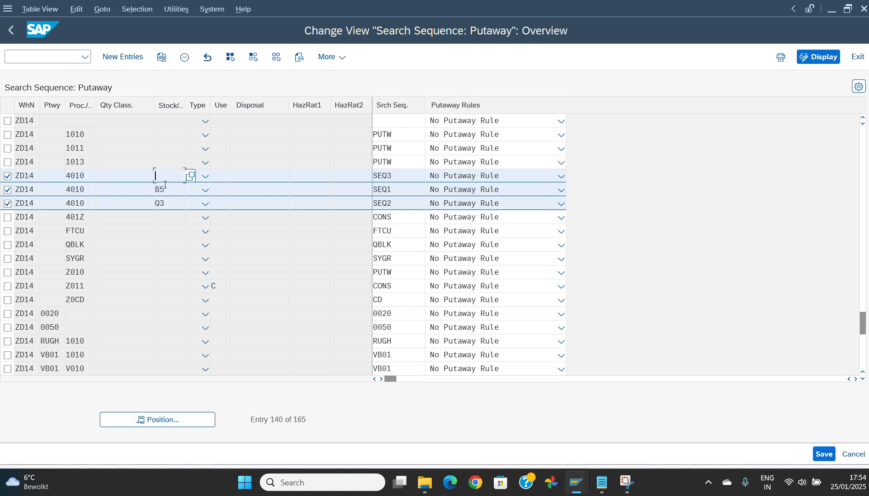
{"action": "left_click", "coordinate": [168, 203]}
{"action": "left_click", "coordinate": [165, 189]}
Step: Check the access optimization view, then compare the Q3 row and its SEQ2 search sequence with the 4010 row lacking a stock type
{"action": "mouse_move", "coordinate": [576, 481]}
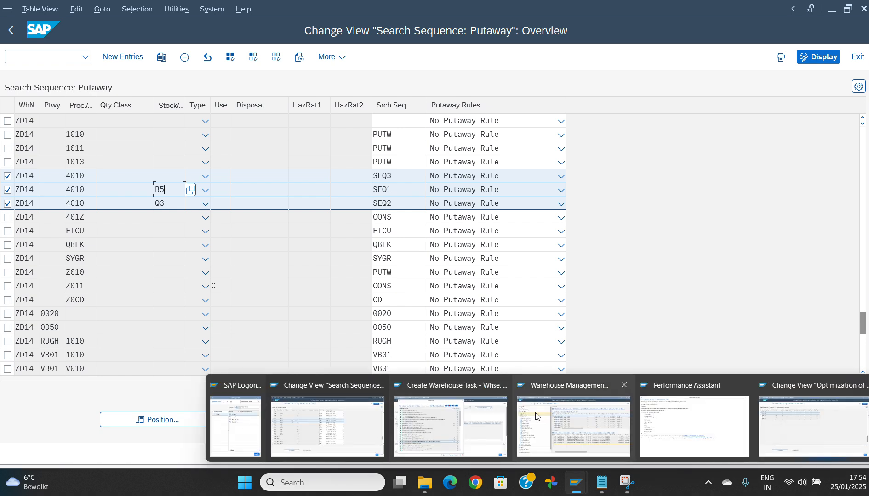
{"action": "left_click", "coordinate": [797, 415]}
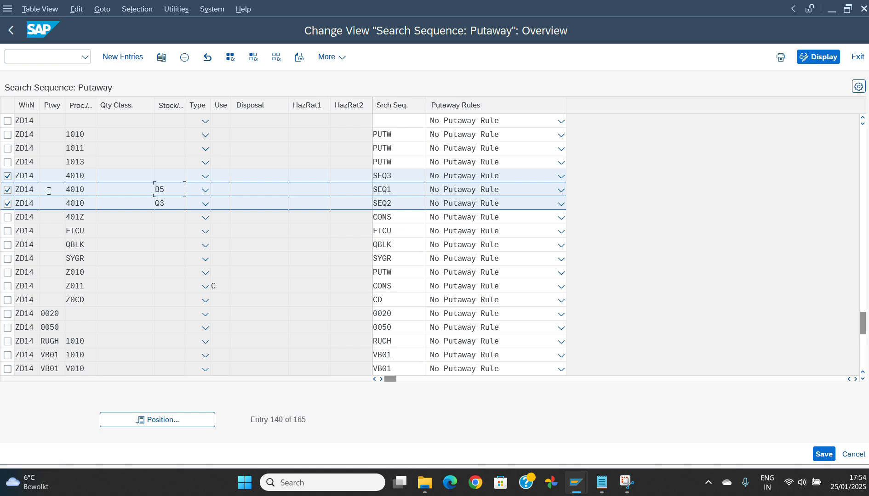
{"action": "left_click", "coordinate": [168, 201]}
{"action": "left_click", "coordinate": [411, 203]}
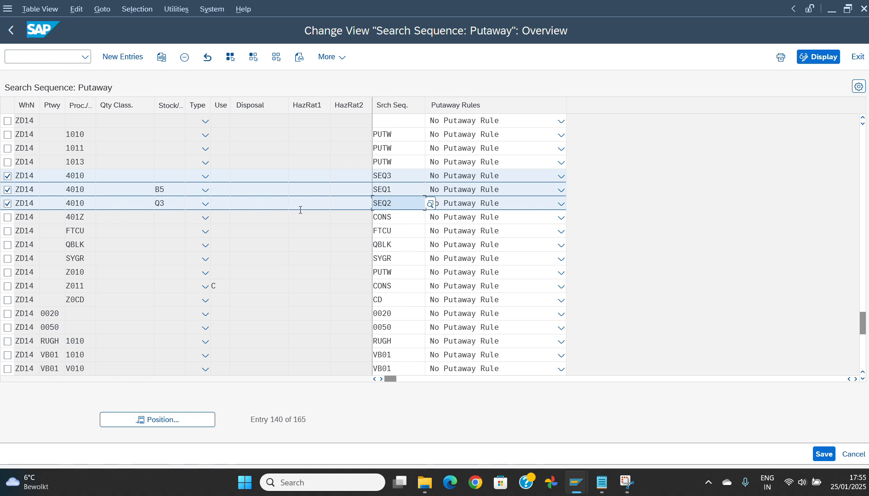
{"action": "left_click", "coordinate": [165, 173]}
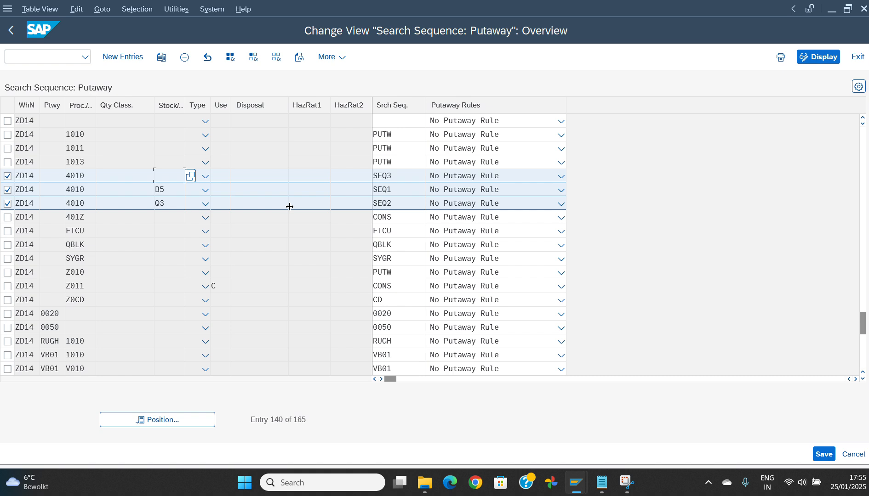
Step: In the access optimization view for putaway, compare the ZD14 entries with sequence numbers 0 and 1
{"action": "key", "text": "alt+Tab"}
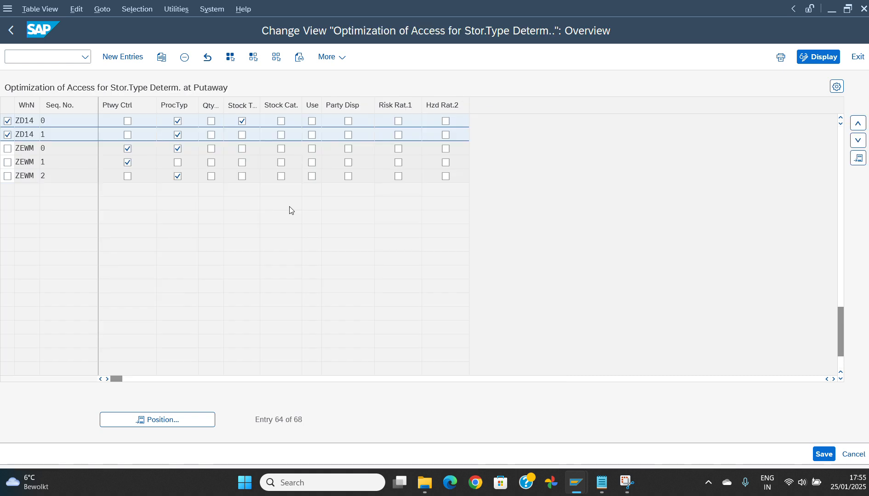
{"action": "left_click", "coordinate": [60, 124]}
{"action": "left_click", "coordinate": [46, 134]}
{"action": "left_click", "coordinate": [46, 125]}
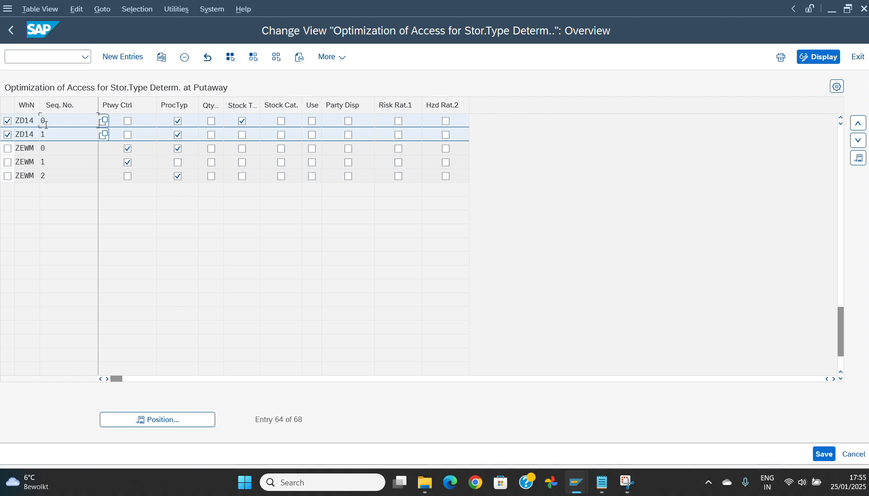
{"action": "left_click", "coordinate": [51, 135]}
{"action": "left_click", "coordinate": [53, 123]}
{"action": "left_click", "coordinate": [58, 136]}
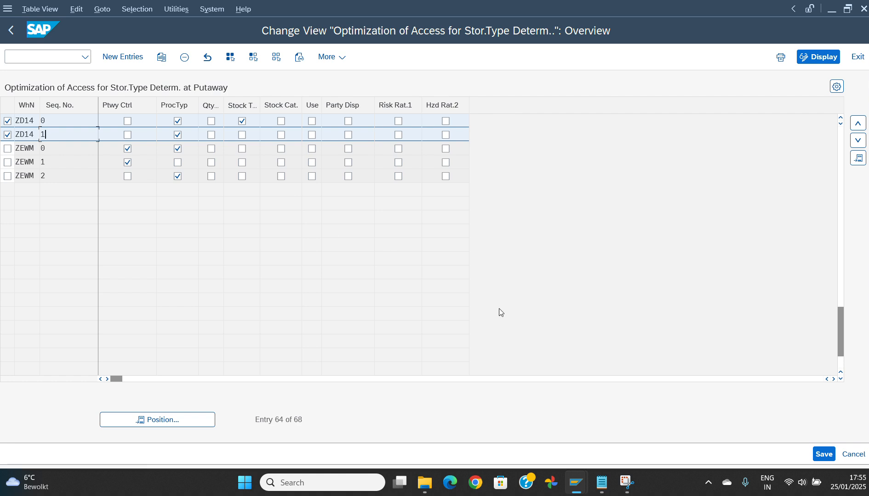
Step: Open the warehouse task creation log and examine the wildcard search messages for sequence no. 0 and search sequence SEQ2
{"action": "mouse_move", "coordinate": [579, 488]}
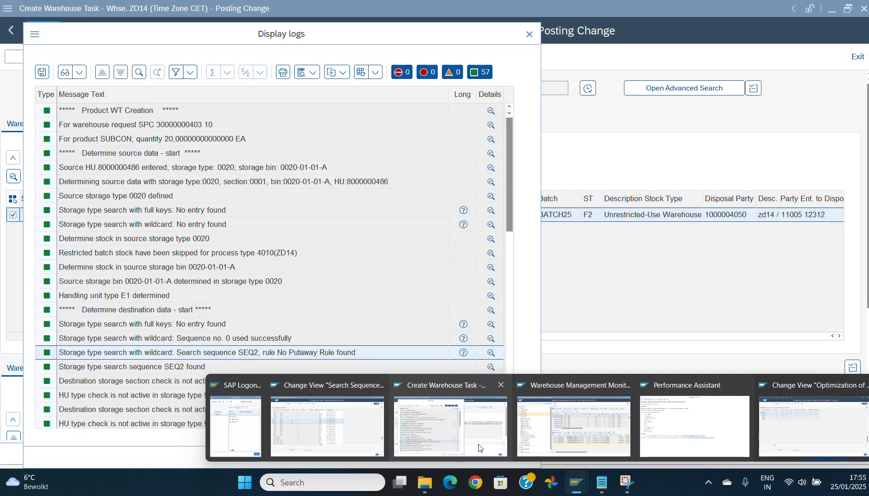
{"action": "left_click", "coordinate": [478, 448]}
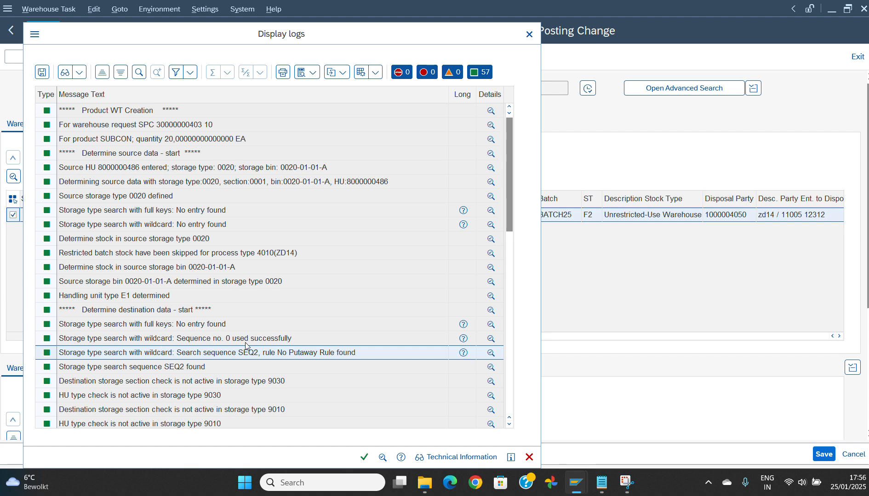
{"action": "key", "text": "alt+Tab"}
{"action": "left_click", "coordinate": [187, 340]}
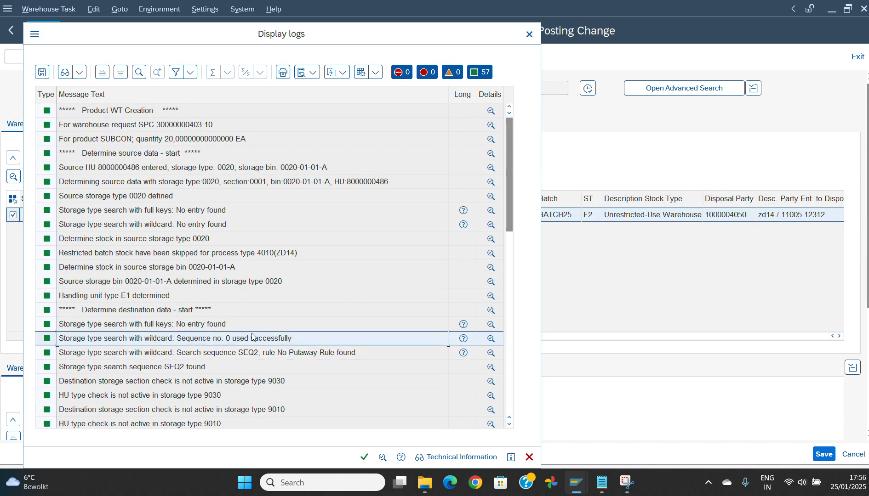
{"action": "left_click", "coordinate": [372, 357]}
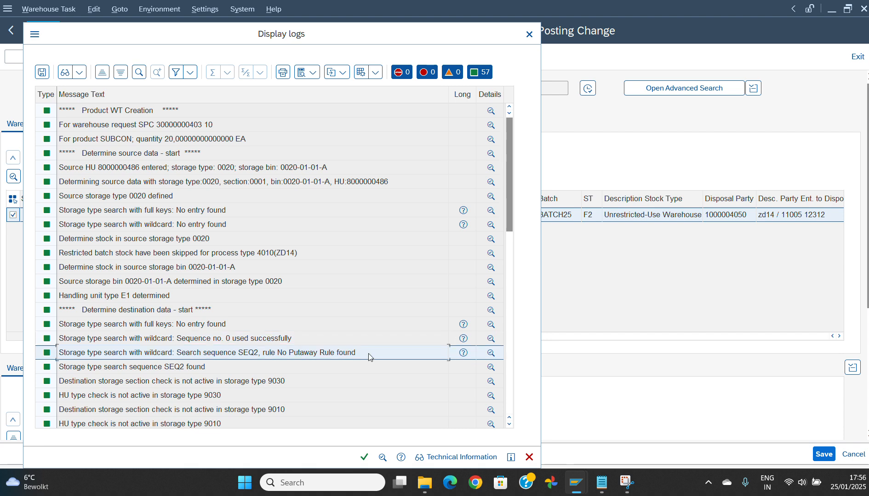
Step: Open the long text of the SEQ2 search message, review the key values ZD14, 4010 and Q3, and close it
{"action": "left_click", "coordinate": [463, 354]}
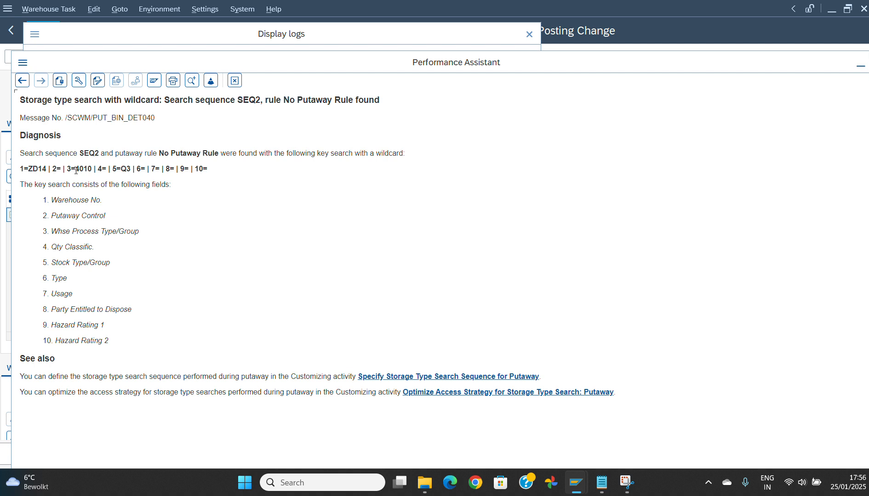
{"action": "left_click_drag", "start_coordinate": [78, 169], "coordinate": [131, 171]}
{"action": "left_click_drag", "start_coordinate": [33, 169], "coordinate": [141, 168]}
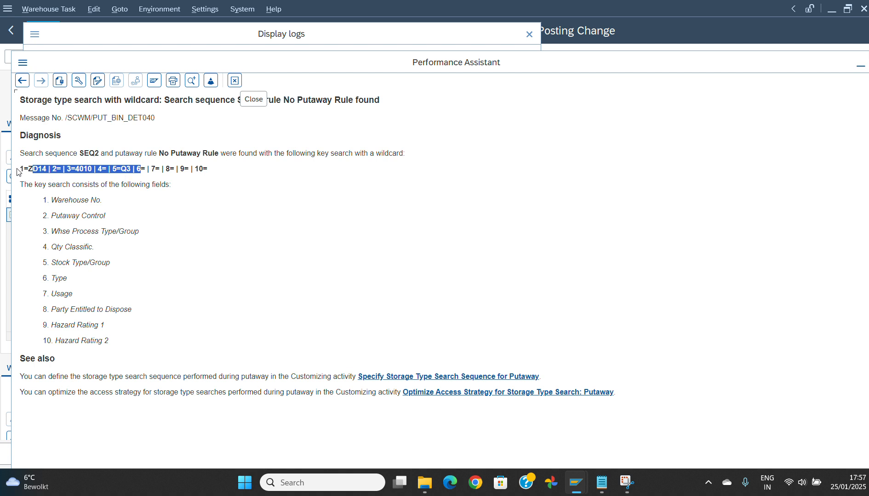
{"action": "left_click_drag", "start_coordinate": [18, 170], "coordinate": [63, 170]}
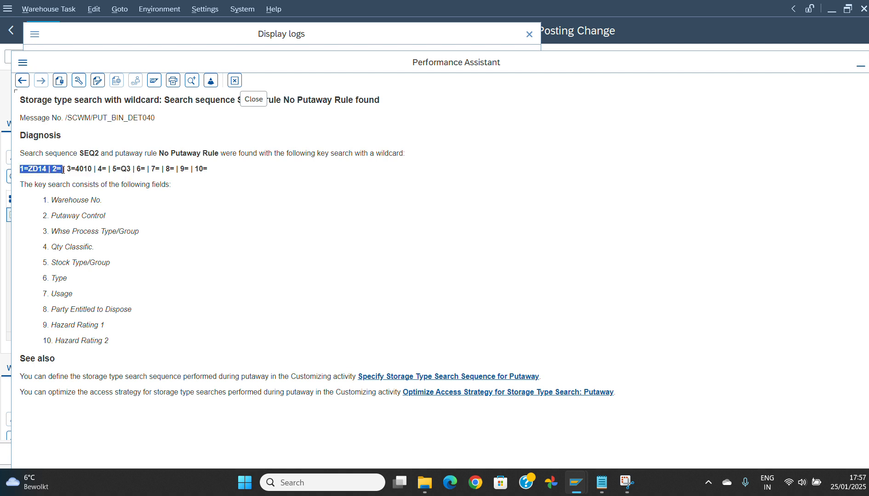
{"action": "left_click", "coordinate": [85, 170]}
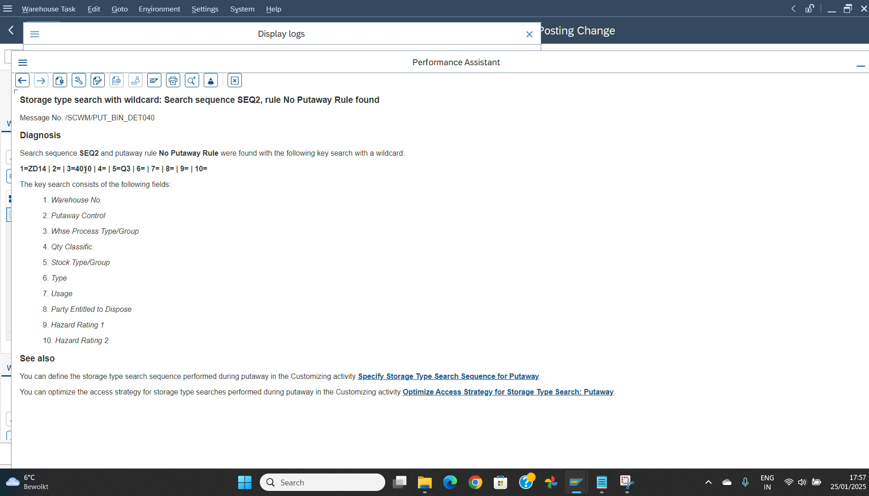
{"action": "left_click_drag", "start_coordinate": [81, 170], "coordinate": [130, 169]}
{"action": "left_click", "coordinate": [133, 169]}
{"action": "left_click_drag", "start_coordinate": [262, 100], "coordinate": [236, 103]}
{"action": "left_click", "coordinate": [234, 80]}
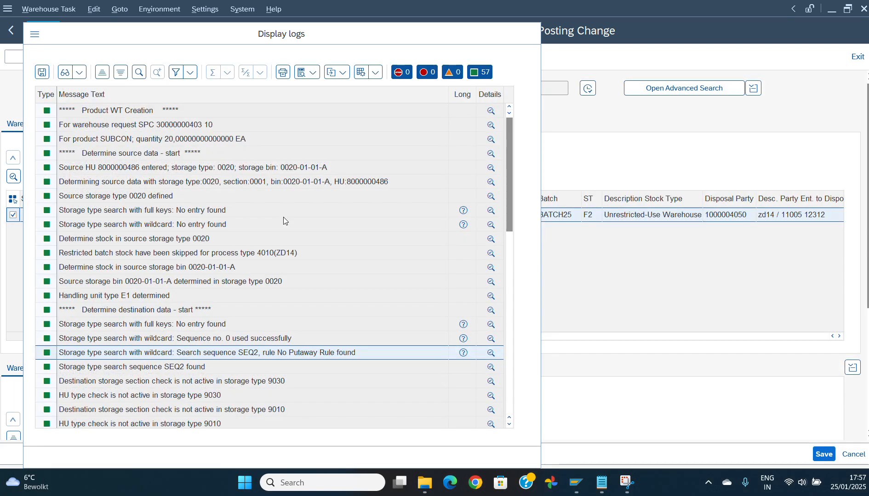
Step: Compare the 4010 rows of the putaway search sequence view with the ZD14 fields activated in the access optimization view
{"action": "mouse_move", "coordinate": [576, 482]}
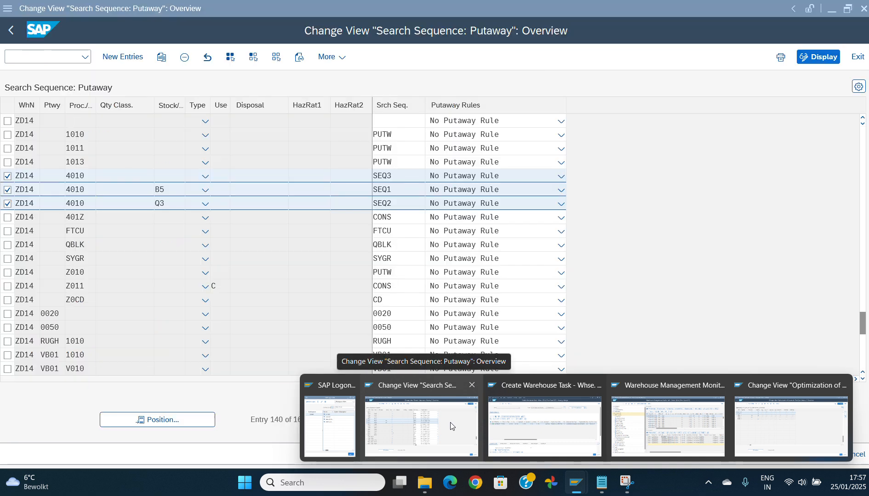
{"action": "left_click", "coordinate": [451, 426]}
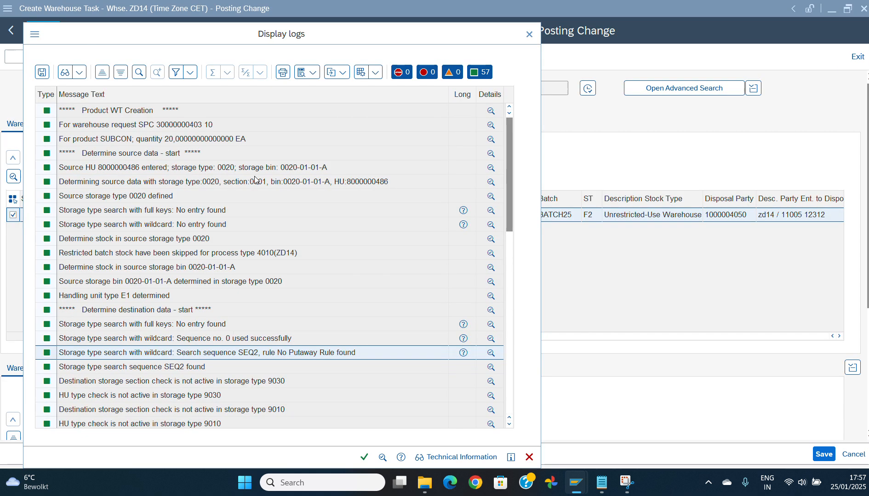
{"action": "key", "text": "alt+Tab"}
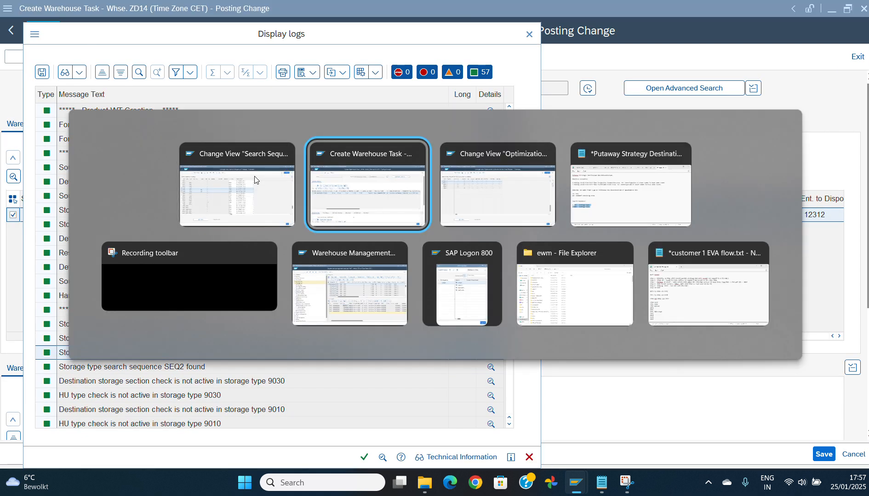
{"action": "key", "text": "alt+Tab"}
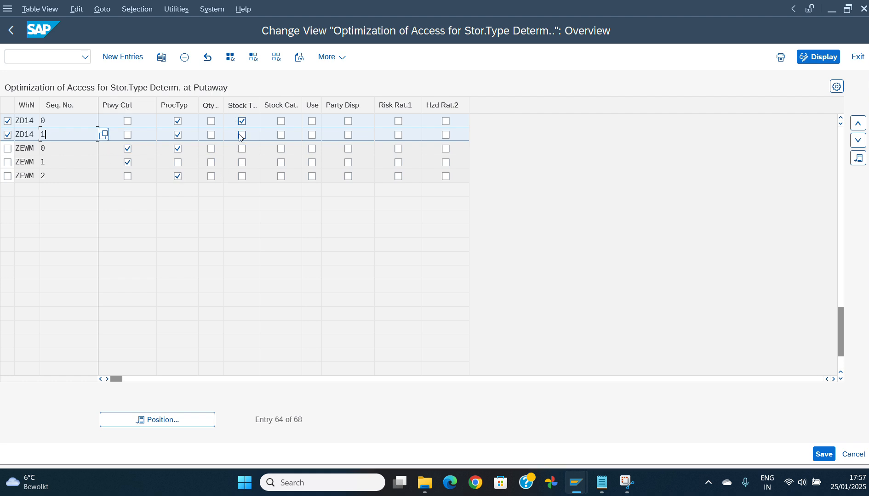
{"action": "key", "text": "alt+Tab"}
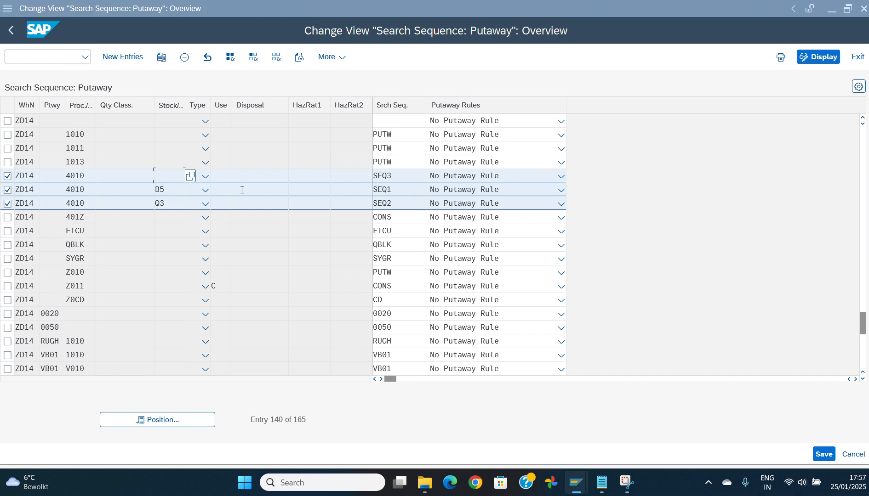
{"action": "key", "text": "alt+Tab"}
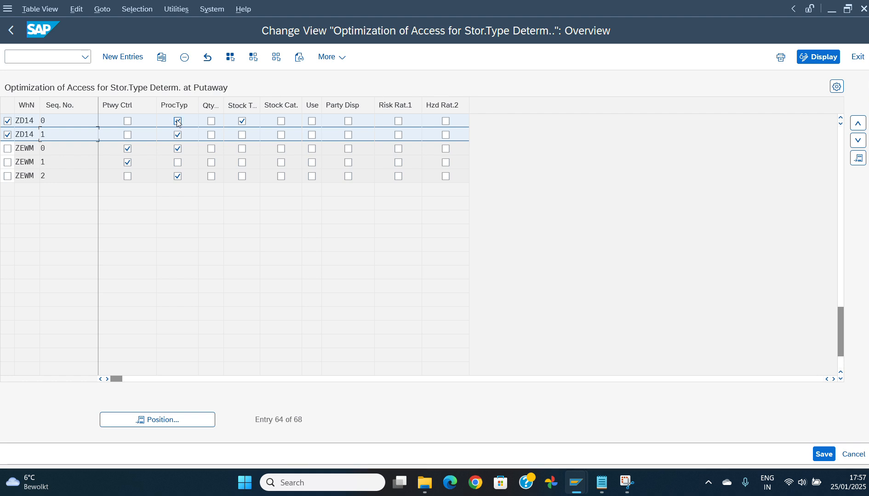
Step: Move the ZD14 access entry using only process type above the one that also uses stock type, and save it to the proposed customizing request
{"action": "left_click", "coordinate": [7, 121]}
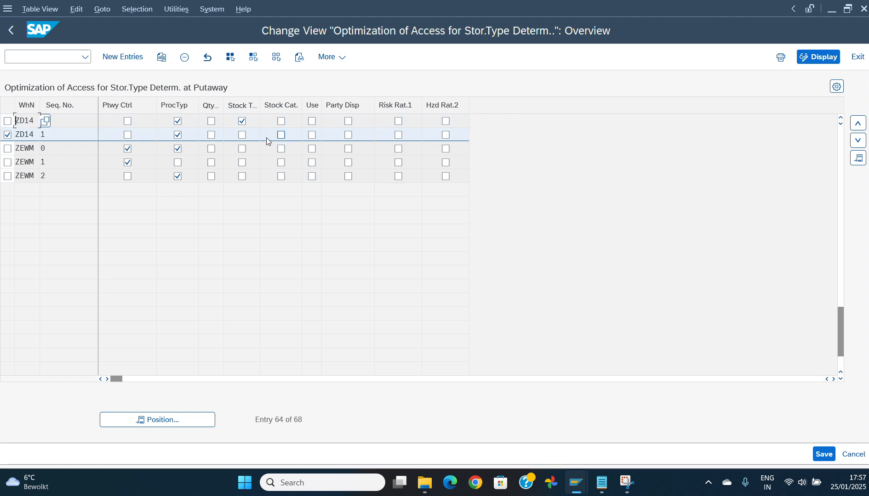
{"action": "left_click", "coordinate": [861, 122]}
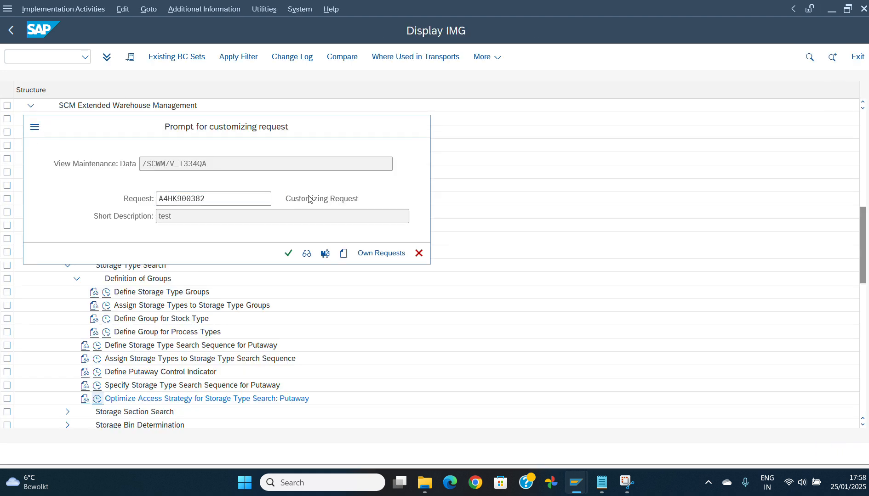
{"action": "key", "text": "Return"}
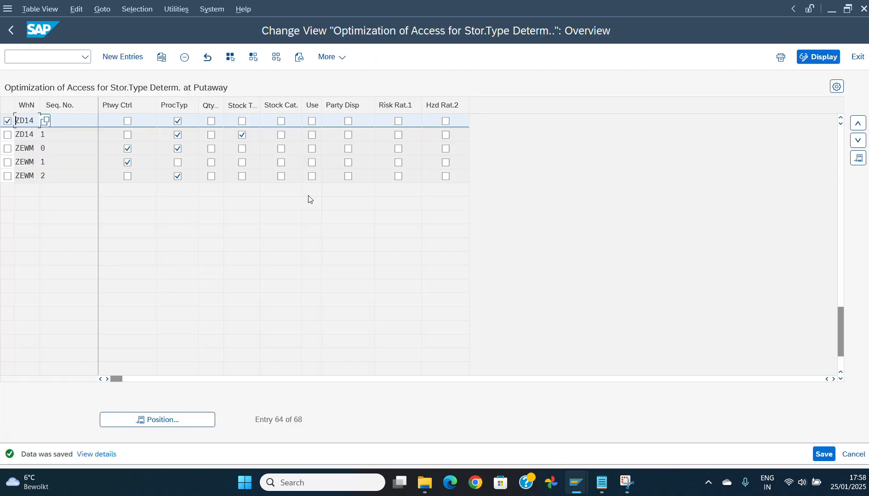
Step: Check the reordered ZD14 access entries against the blank, B5 and Q3 stock types of the 4010 search sequence rows
{"action": "key", "text": "alt+Tab"}
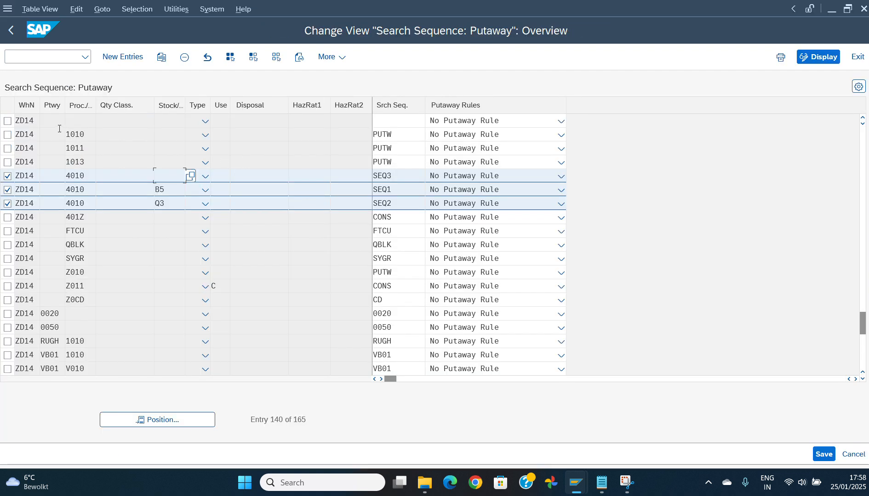
{"action": "key", "text": "alt+Tab"}
{"action": "left_click", "coordinate": [178, 176]}
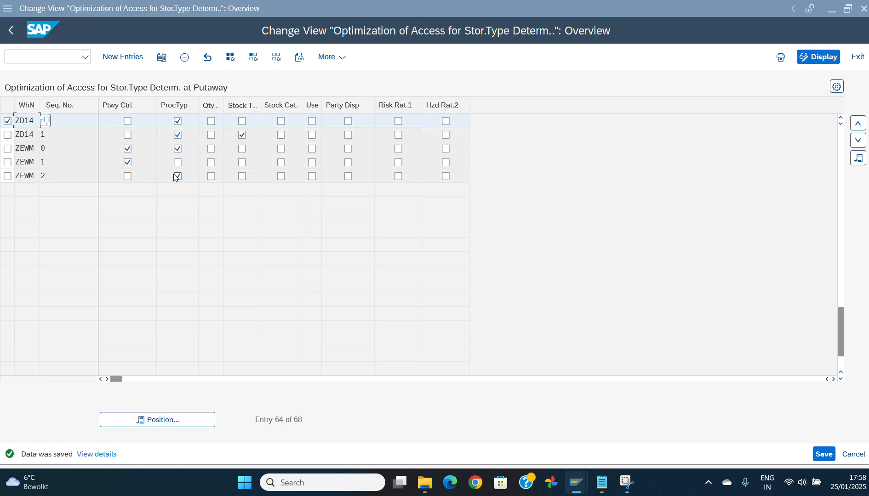
{"action": "key", "text": "alt+Tab"}
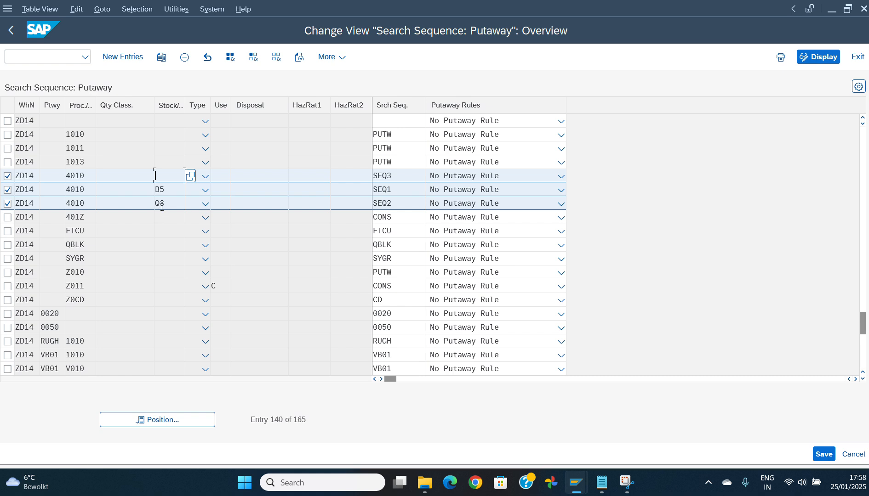
Step: Return to the posting change's task log, close it and leave warehouse task creation without saving
{"action": "key", "text": "alt+Tab"}
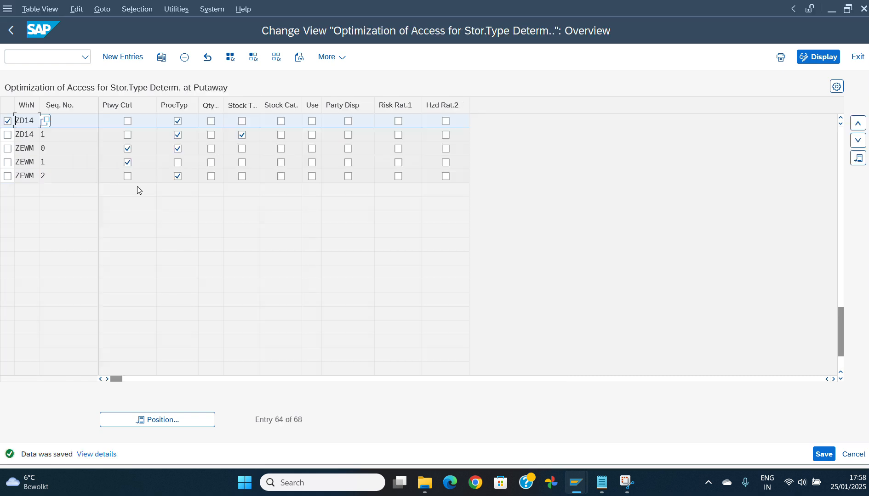
{"action": "key", "text": "alt+Tab"}
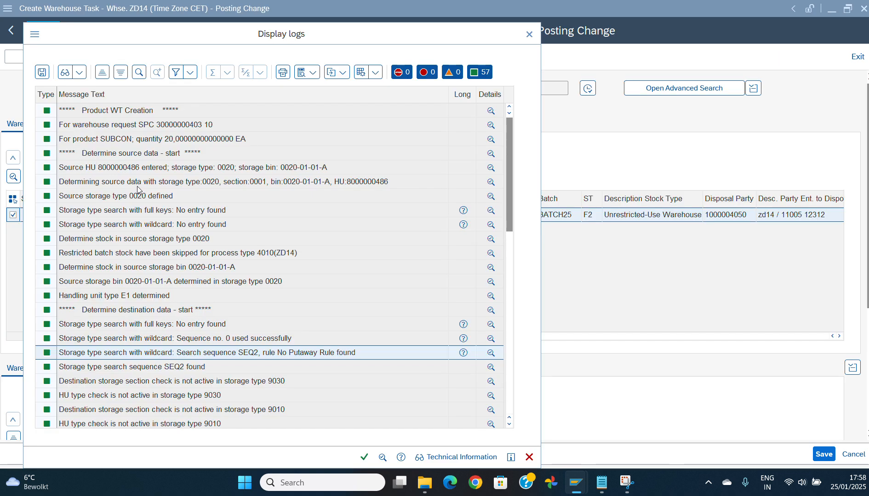
{"action": "left_click", "coordinate": [529, 35]}
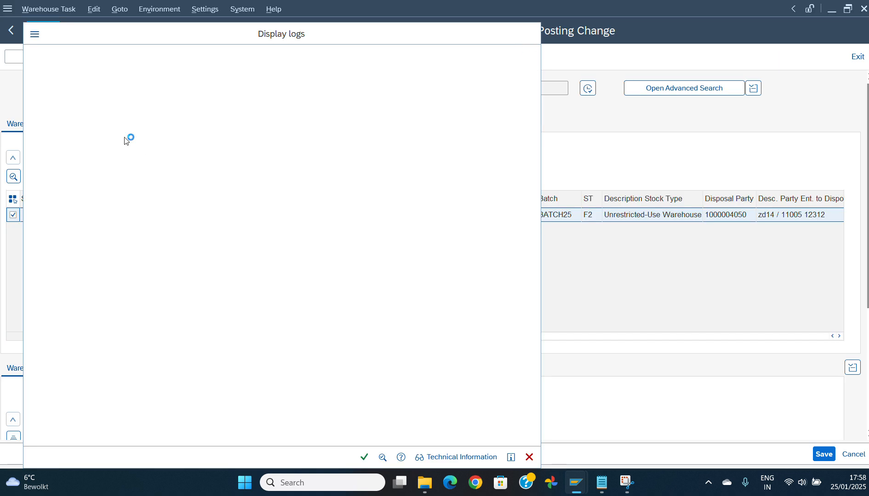
{"action": "left_click", "coordinate": [12, 35]}
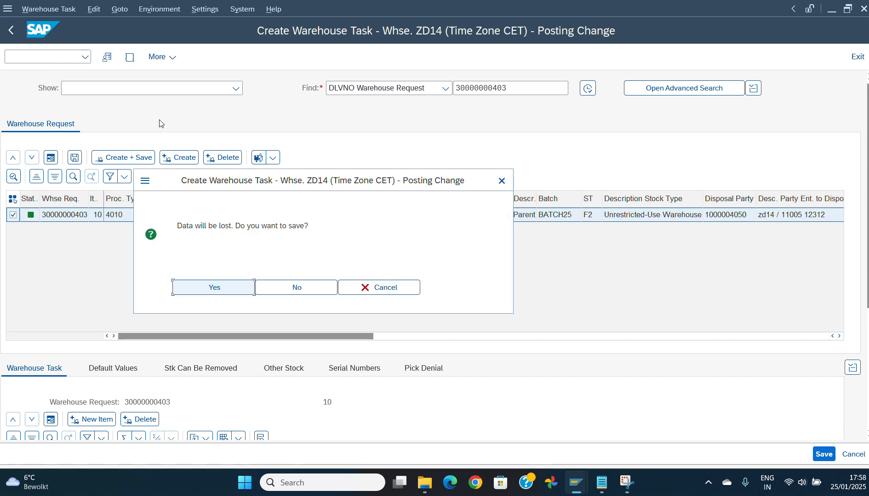
{"action": "left_click", "coordinate": [308, 295]}
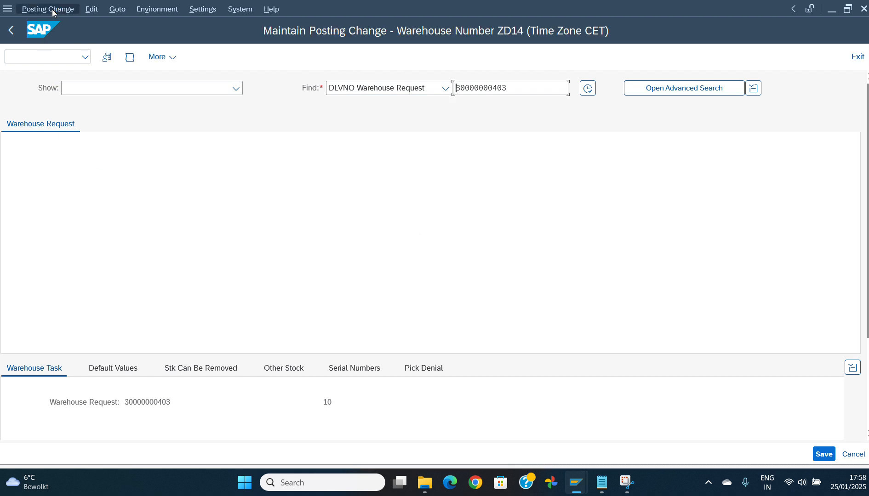
Step: Start the follow-on warehouse task for the posting change, create the task for the 4010 request and display its log
{"action": "left_click", "coordinate": [50, 9]}
{"action": "mouse_move", "coordinate": [116, 42]}
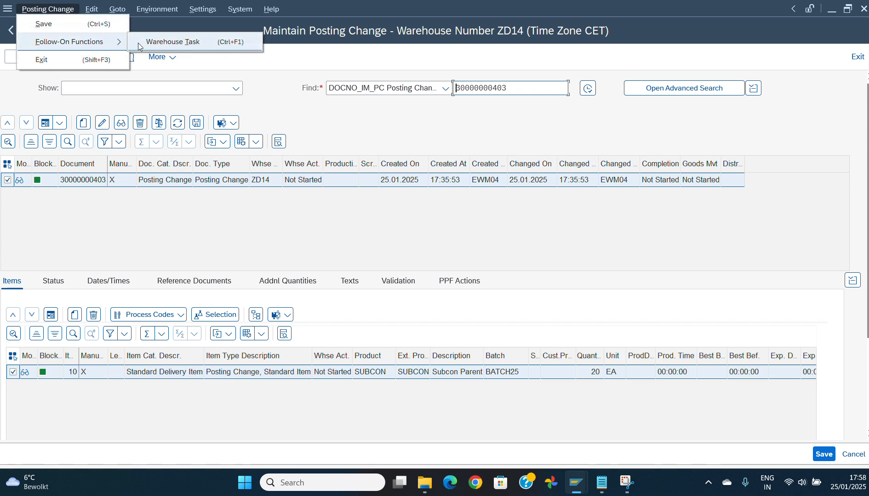
{"action": "left_click", "coordinate": [150, 42]}
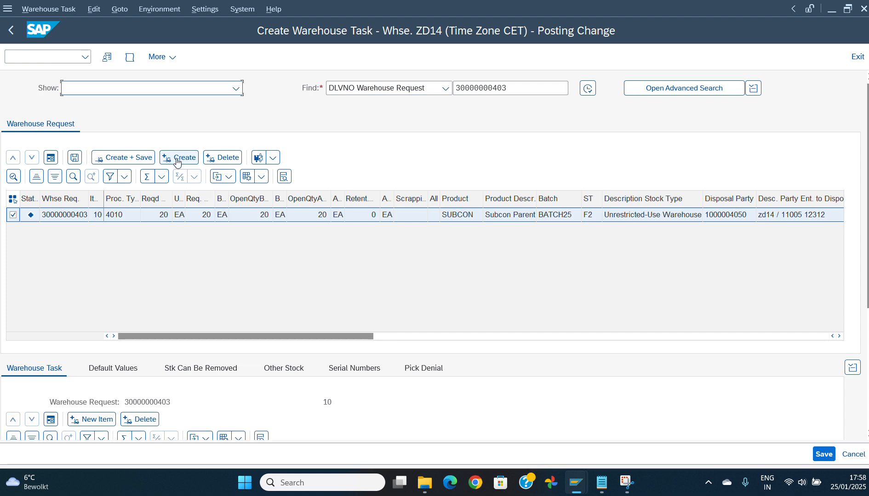
{"action": "left_click", "coordinate": [177, 161]}
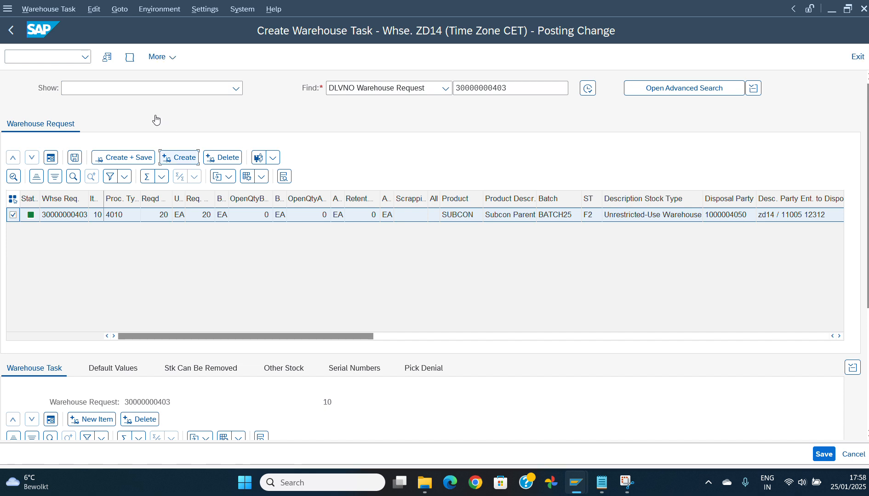
{"action": "left_click", "coordinate": [131, 57]}
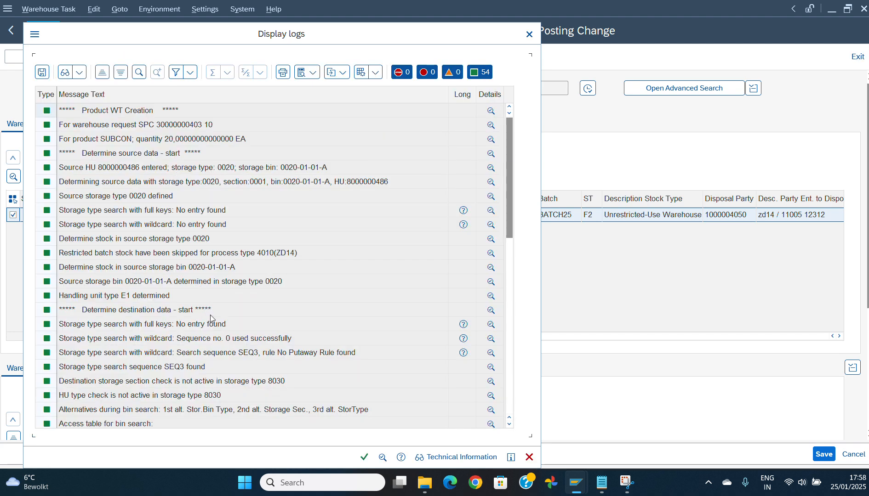
Step: Compare the log's wildcard search message for sequence no. 0 with the ZD14 entries in the access optimization view
{"action": "left_click", "coordinate": [232, 342]}
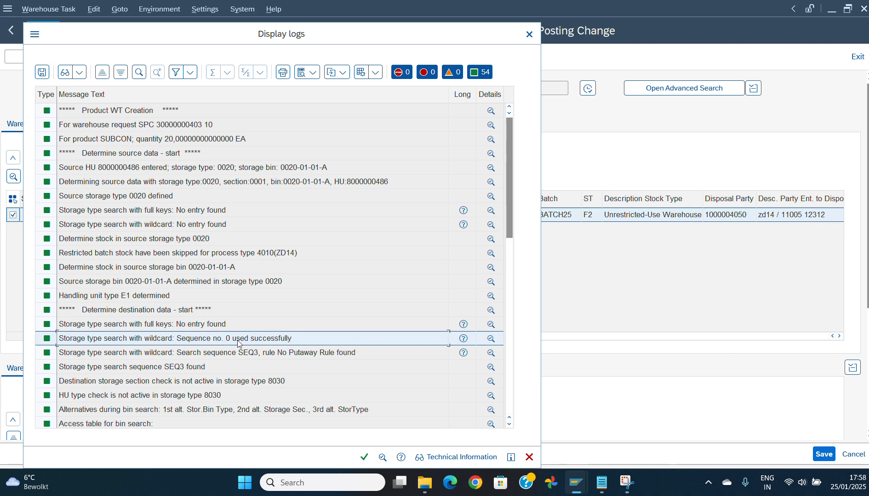
{"action": "key", "text": "alt+Tab"}
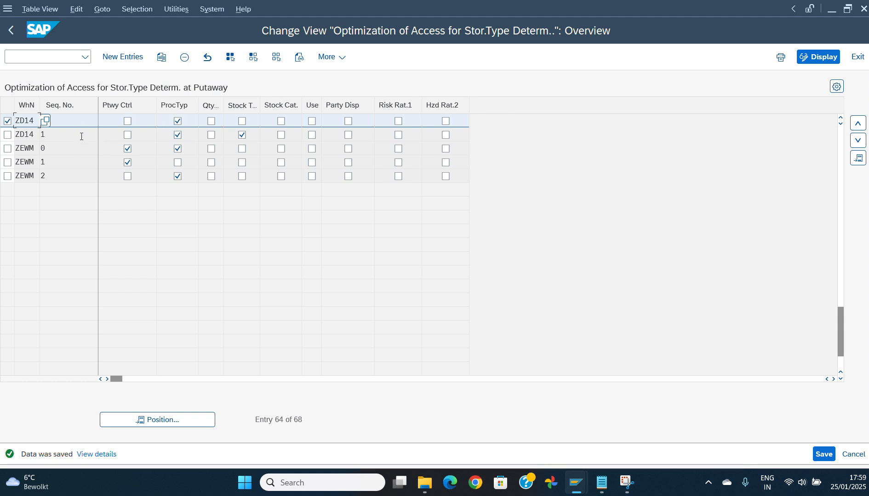
{"action": "left_click", "coordinate": [82, 137]}
{"action": "key", "text": "alt+Tab"}
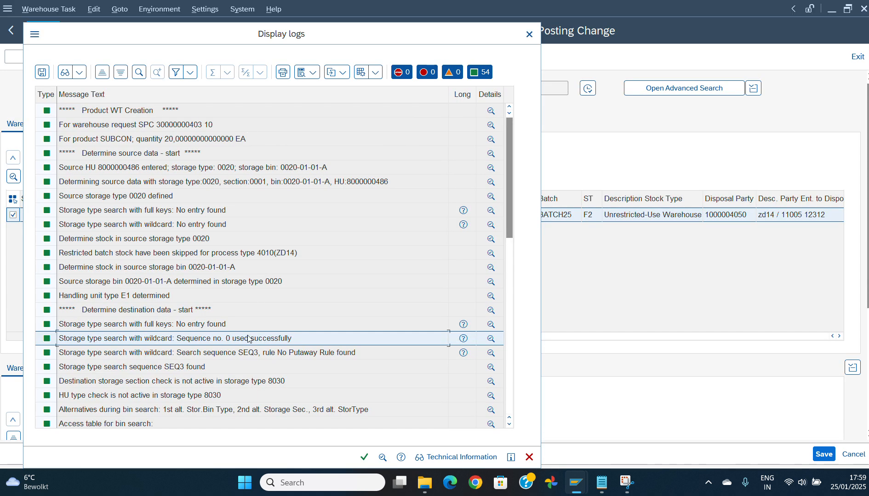
Step: Open the long text of the SEQ3 search message, examine the stock type position in the key search, and close it
{"action": "left_click", "coordinate": [244, 359]}
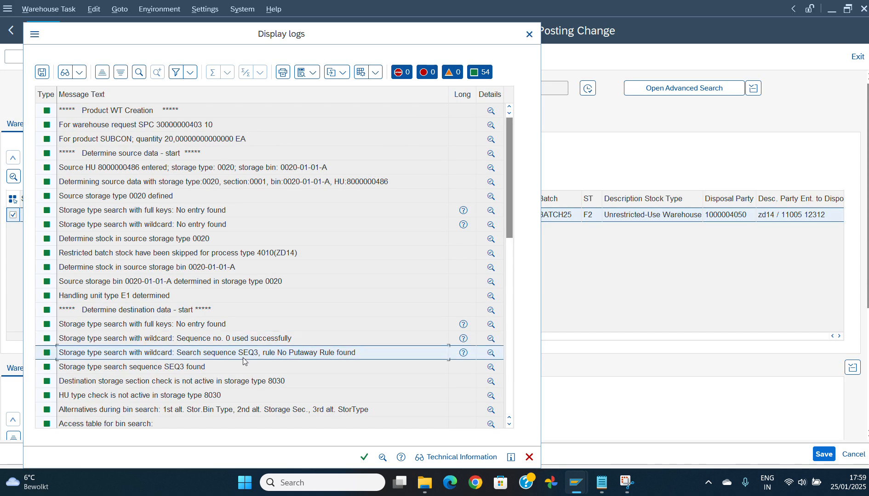
{"action": "left_click", "coordinate": [463, 353]}
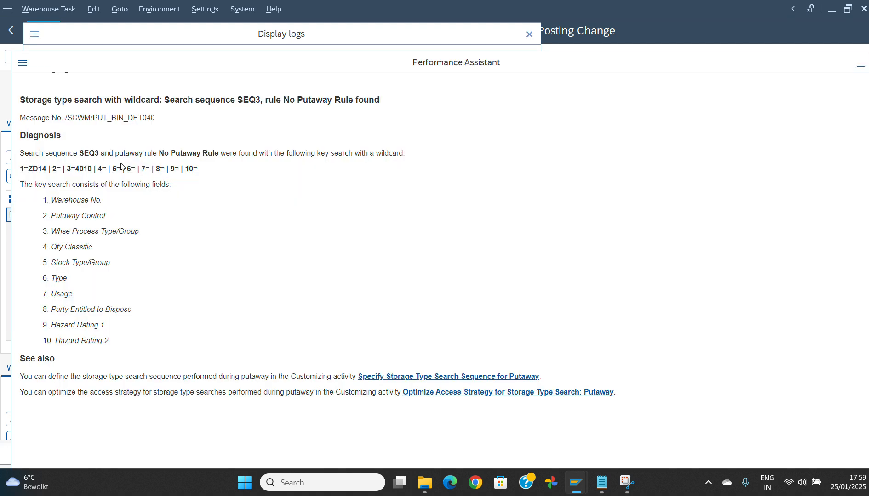
{"action": "left_click_drag", "start_coordinate": [116, 170], "coordinate": [127, 170]}
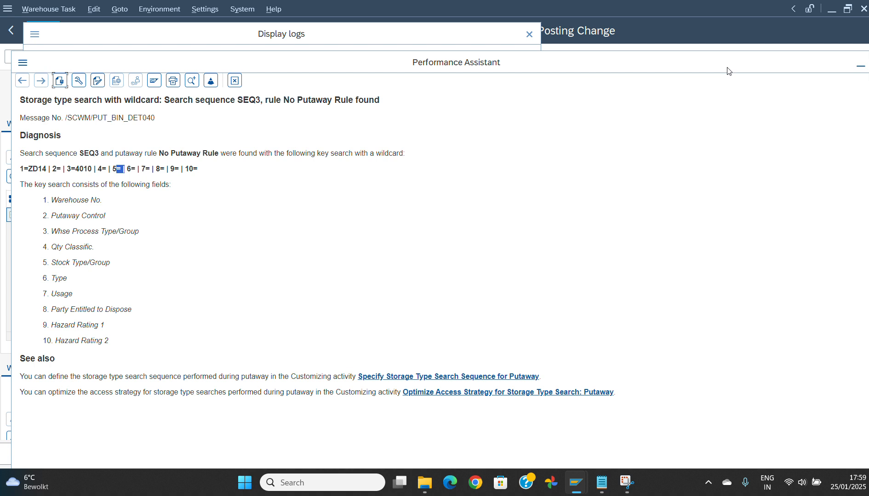
{"action": "left_click_drag", "start_coordinate": [727, 69], "coordinate": [724, 115]}
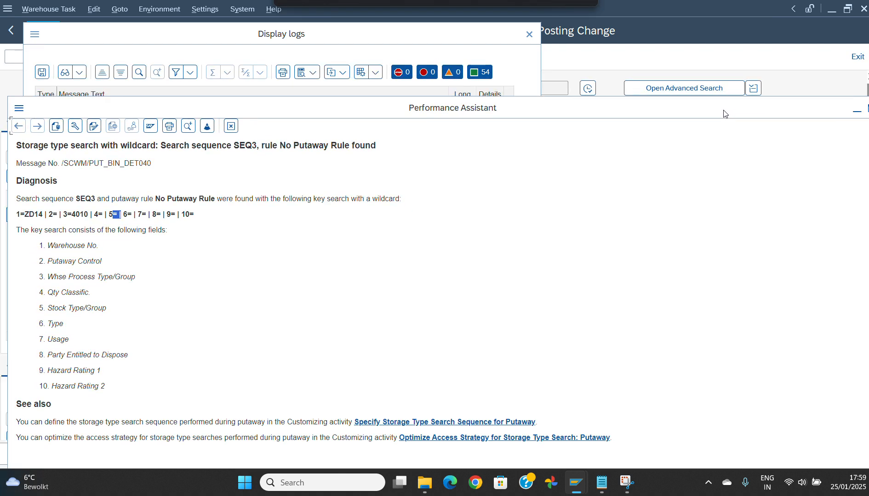
{"action": "left_click", "coordinate": [231, 126]}
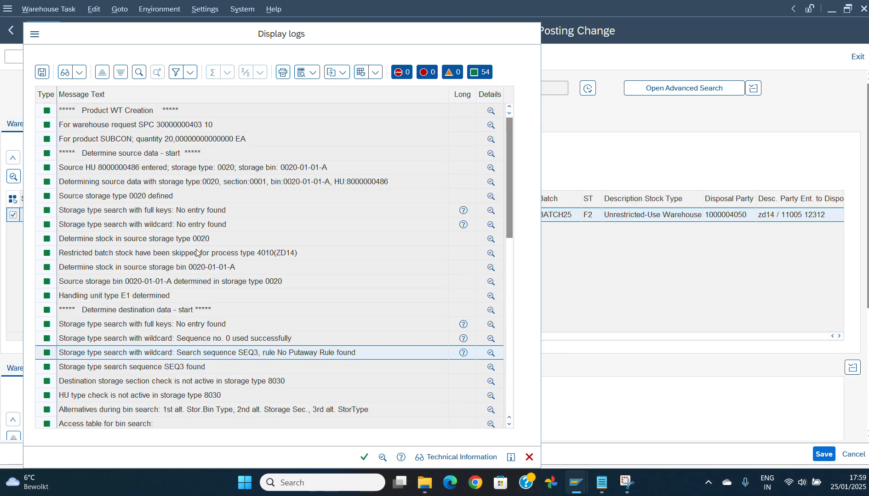
Step: Close the log and discard the newly created warehouse task by returning to the posting change without saving
{"action": "left_click", "coordinate": [530, 457]}
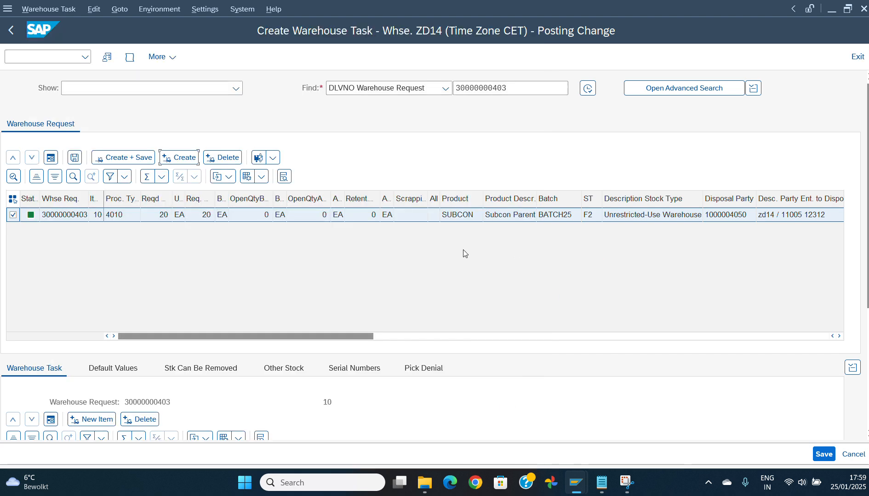
{"action": "left_click", "coordinate": [12, 31]}
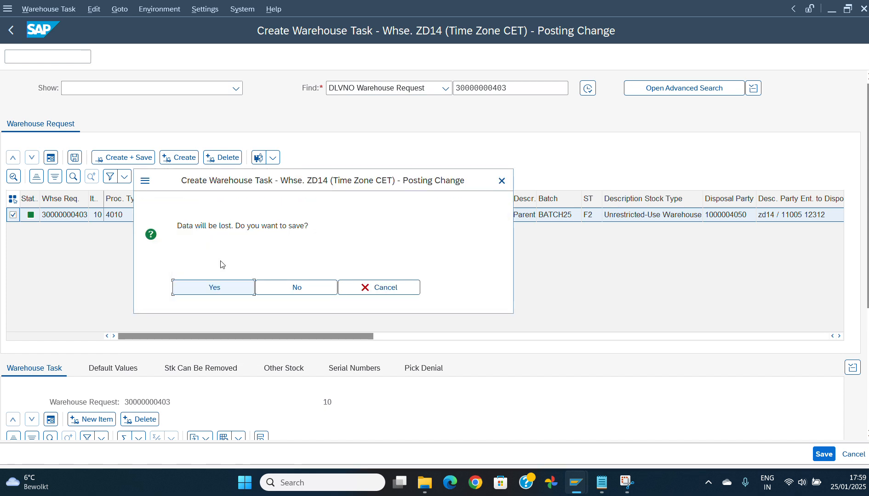
{"action": "left_click", "coordinate": [277, 286]}
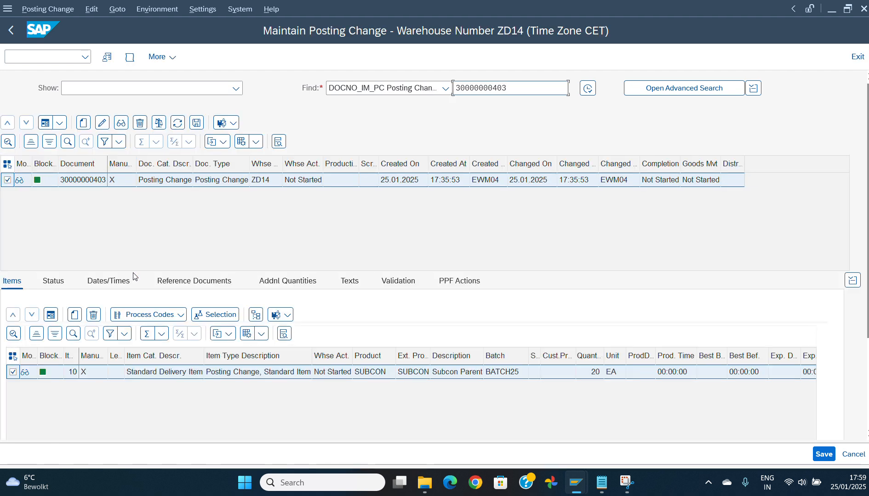
Step: Open the posting change item's details and check its stock type F2 and target stock type Q3
{"action": "left_click", "coordinate": [51, 315]}
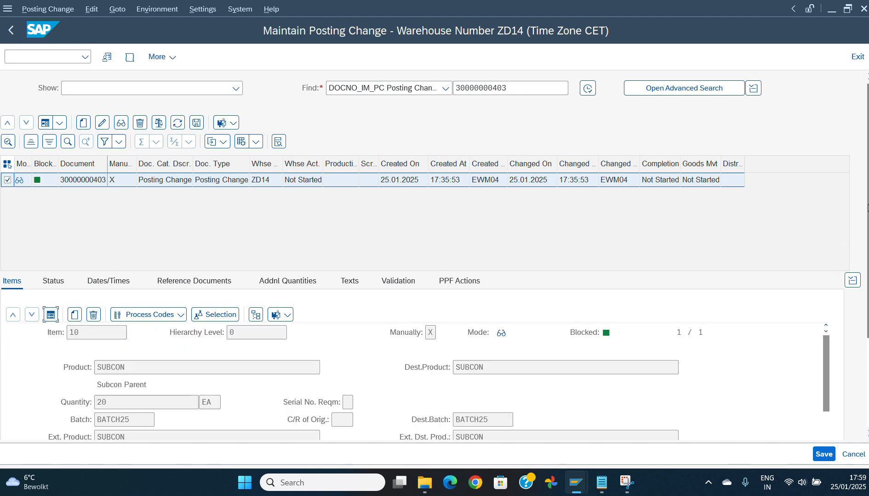
{"action": "left_click_drag", "start_coordinate": [868, 208], "coordinate": [868, 302]}
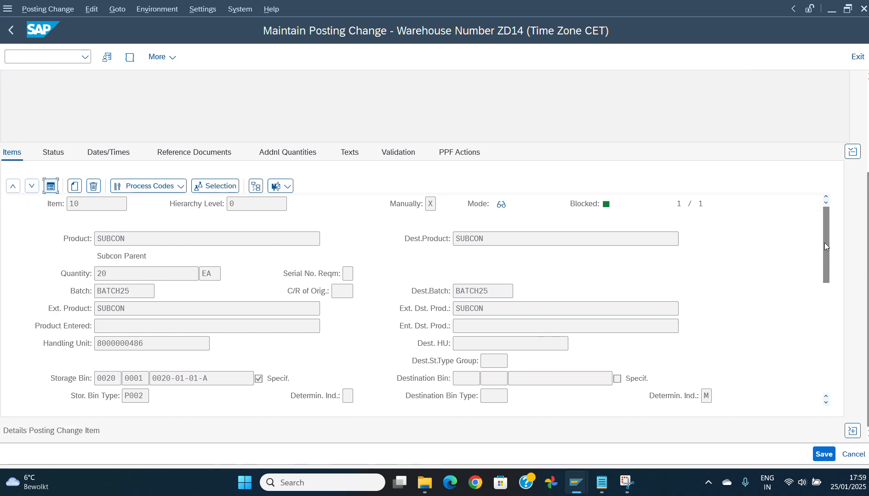
{"action": "left_click_drag", "start_coordinate": [825, 246], "coordinate": [826, 285]}
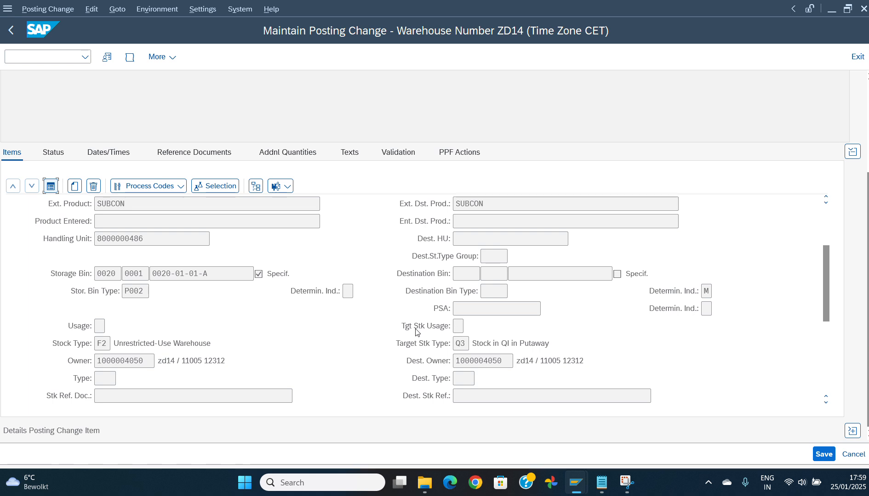
{"action": "left_click", "coordinate": [95, 343]}
{"action": "double_click", "coordinate": [95, 344]}
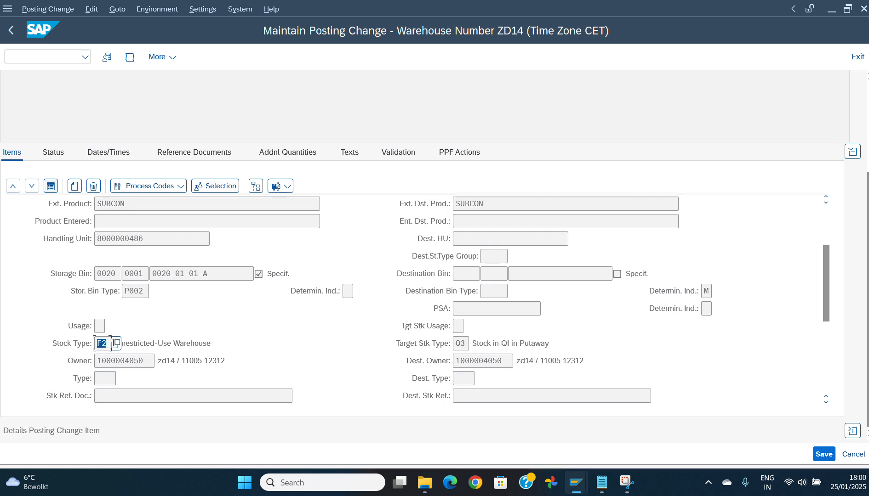
{"action": "left_click", "coordinate": [465, 349]}
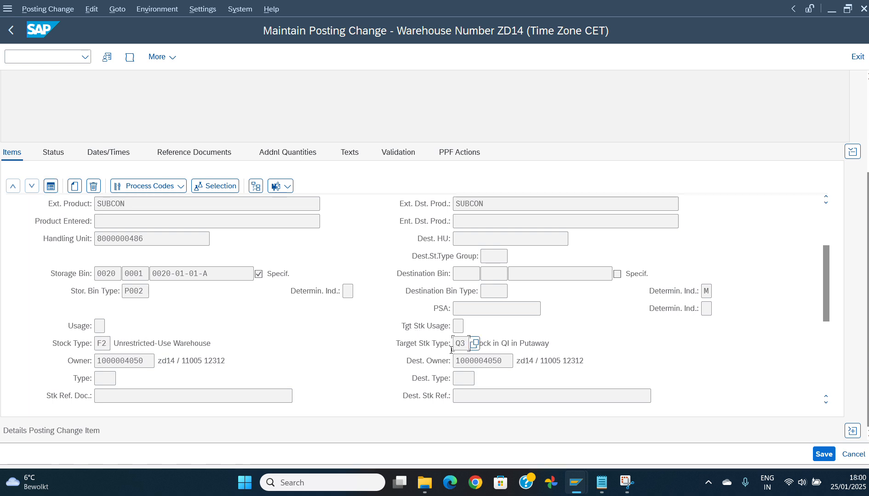
Step: Clear the process type and stock type fields in both ZD14 entries of the access optimization view
{"action": "key", "text": "alt+Tab"}
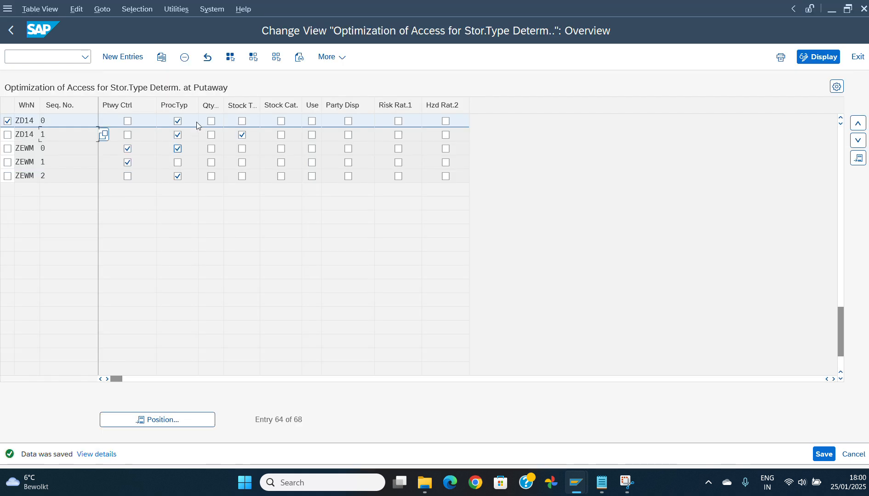
{"action": "left_click", "coordinate": [179, 122]}
{"action": "left_click", "coordinate": [250, 136]}
{"action": "key", "text": "alt+Tab"}
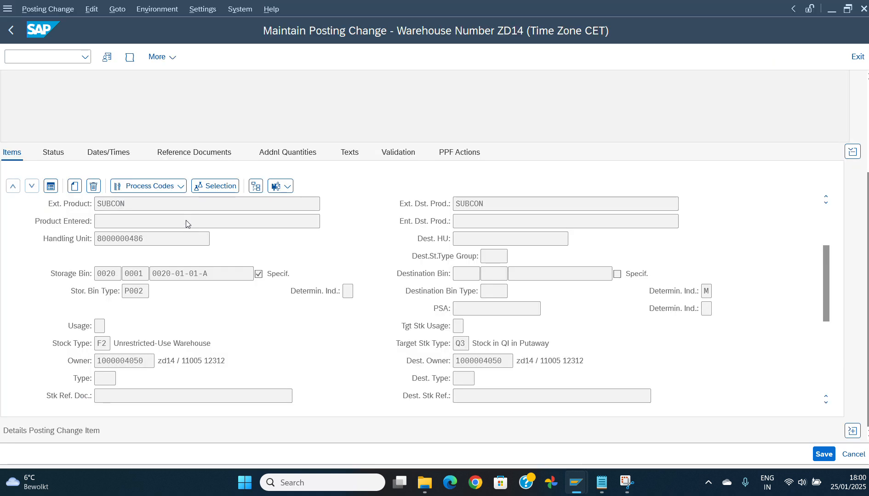
{"action": "key", "text": "alt+Tab"}
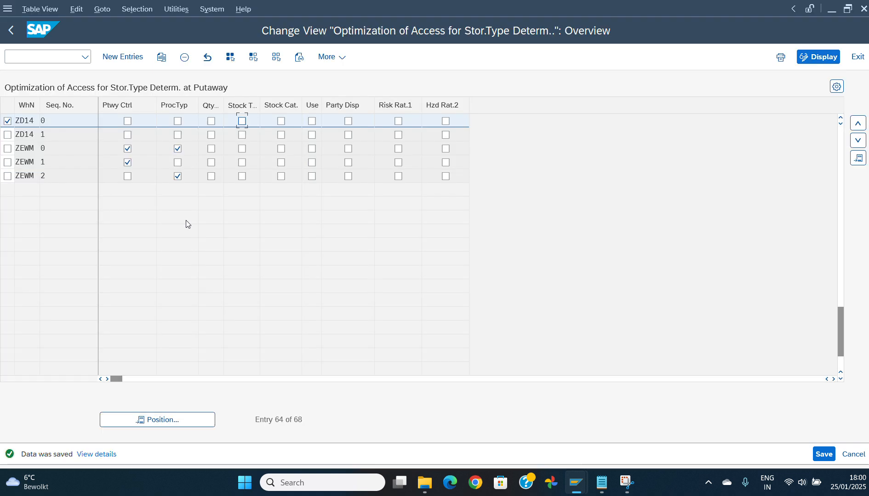
Step: Delete both ZD14 entries from the putaway access optimization and save the change
{"action": "left_click", "coordinate": [8, 135]}
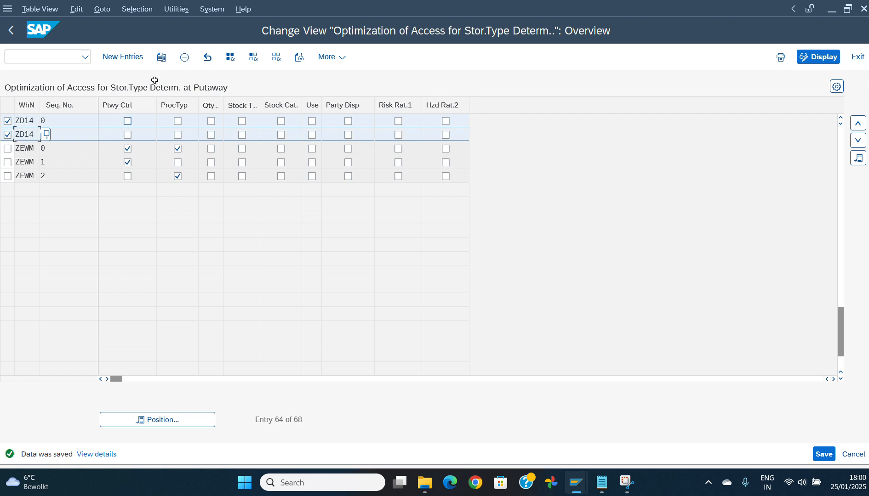
{"action": "left_click", "coordinate": [184, 57]}
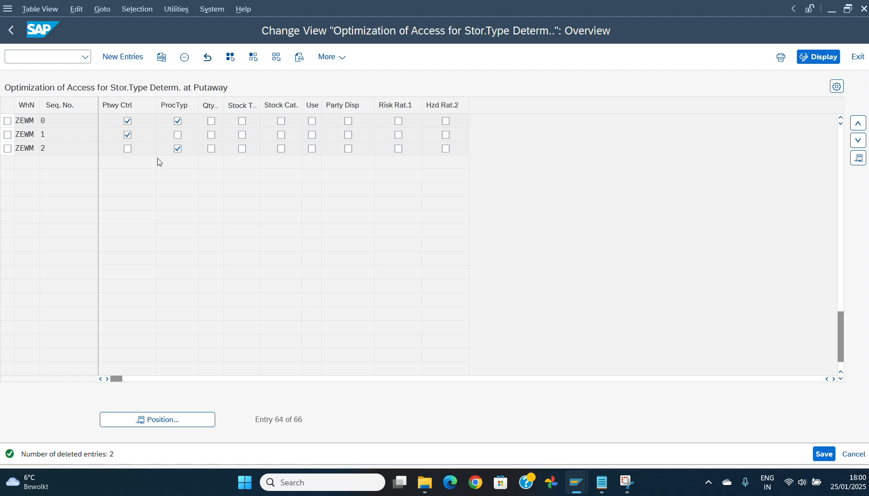
{"action": "key", "text": "ctrl+s"}
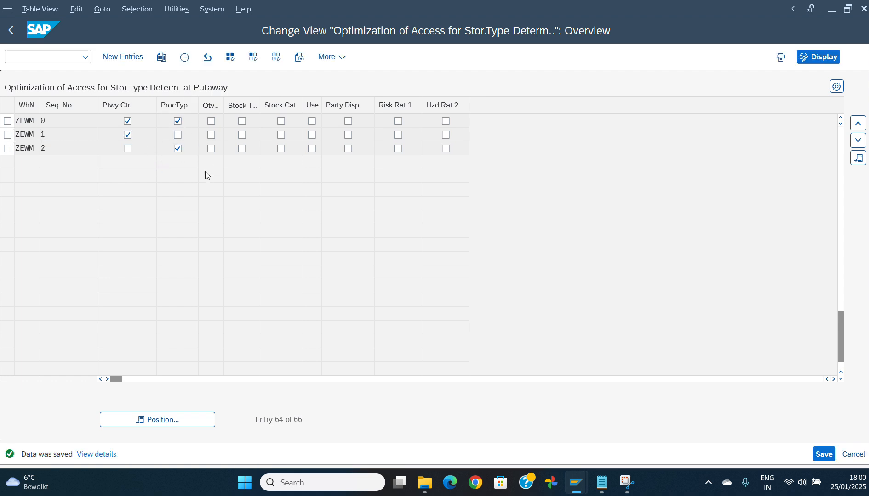
Step: Return to the posting change and switch to the putaway search sequence view to check the three ZD14 rows for 4010
{"action": "key", "text": "alt+Tab"}
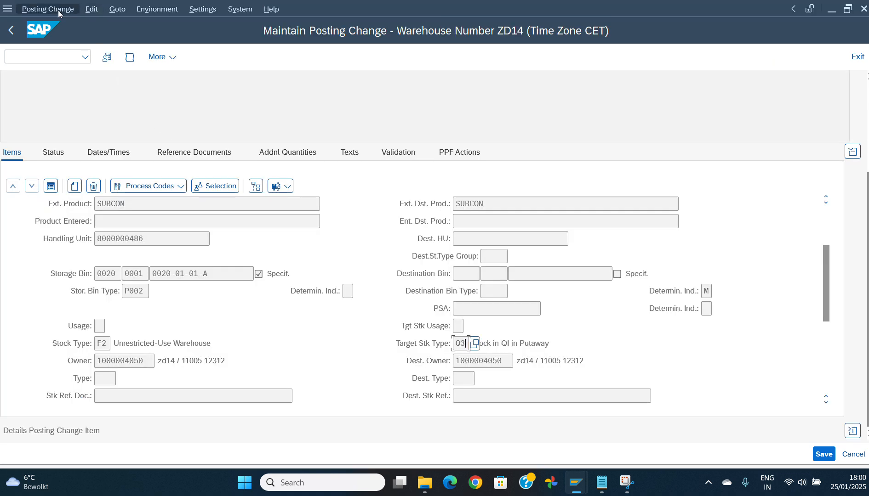
{"action": "left_click", "coordinate": [59, 14]}
{"action": "mouse_move", "coordinate": [119, 42]}
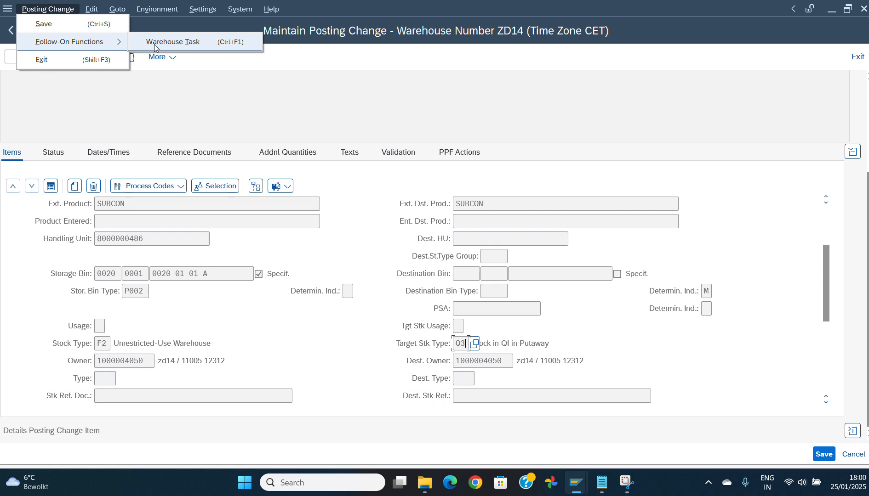
{"action": "key", "text": "alt+Tab"}
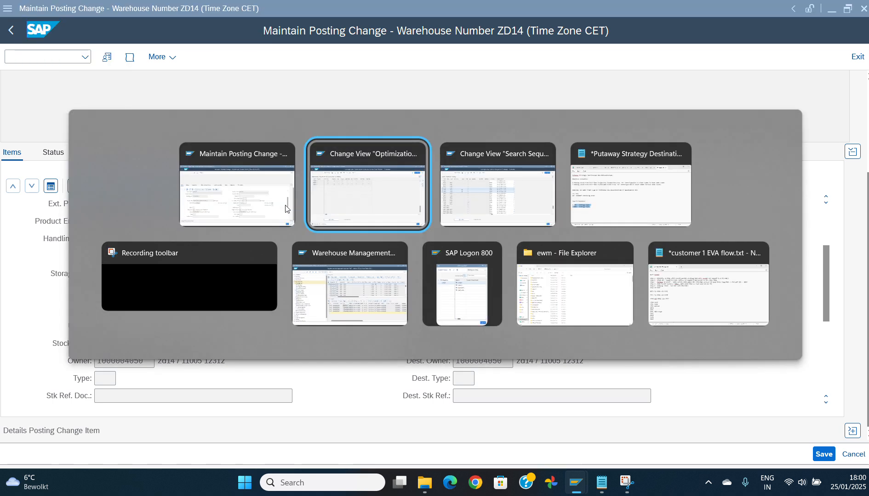
{"action": "key", "text": "alt+Tab"}
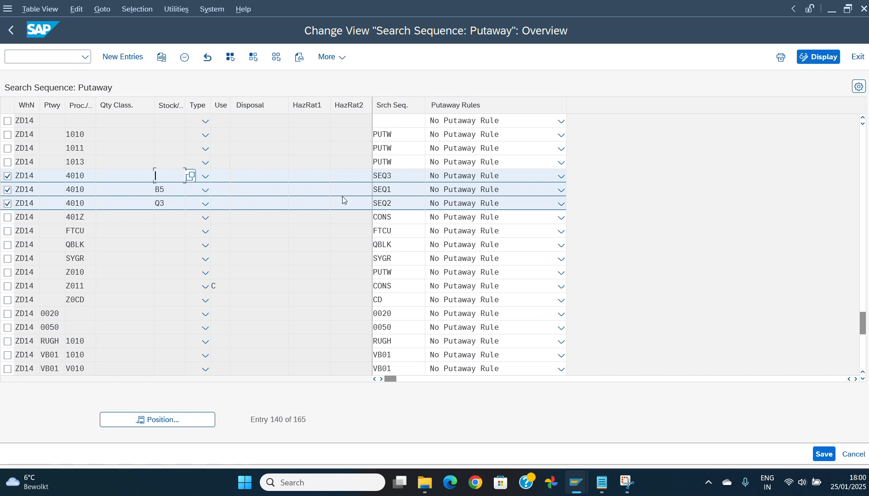
Step: Return to the posting change, try to create its warehouse task, and close the resulting log
{"action": "key", "text": "alt+Tab"}
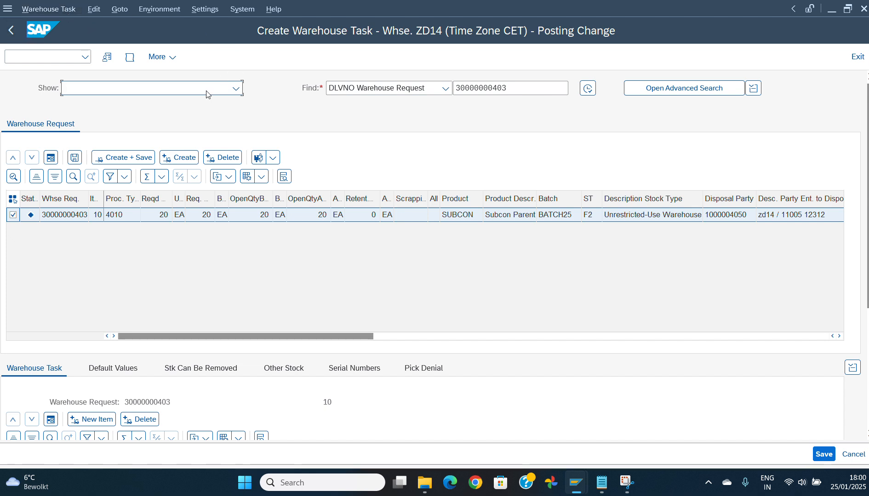
{"action": "left_click", "coordinate": [178, 156]}
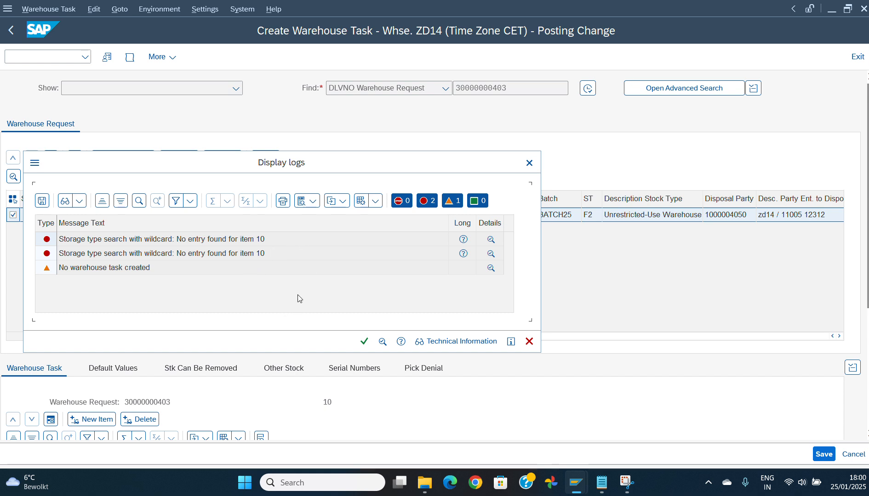
{"action": "left_click", "coordinate": [363, 342]}
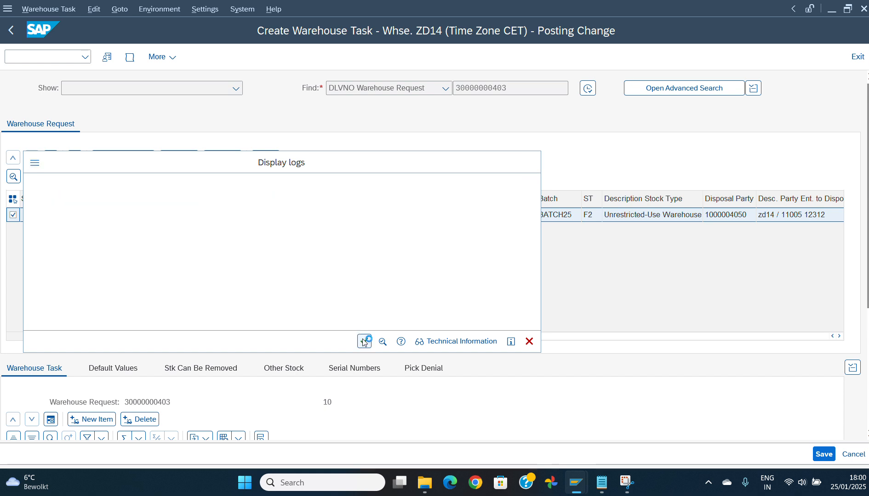
Step: In the putaway access optimization, start copying the first ZEWM entry, clearing its putaway control indicator and enabling stock type
{"action": "key", "text": "alt+Tab"}
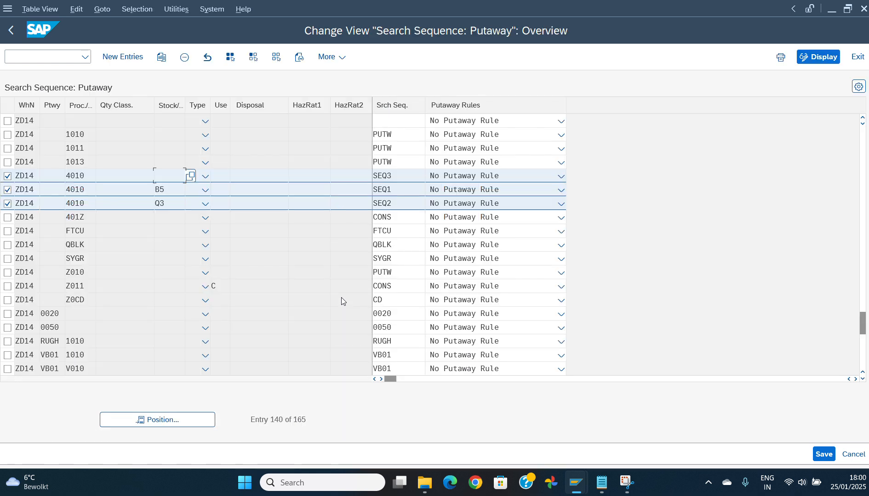
{"action": "key", "text": "alt+Tab"}
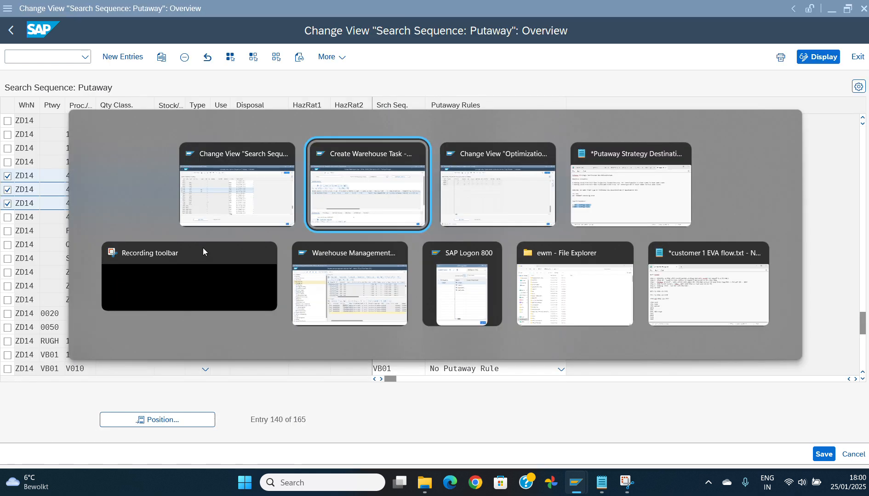
{"action": "key", "text": "alt+Tab"}
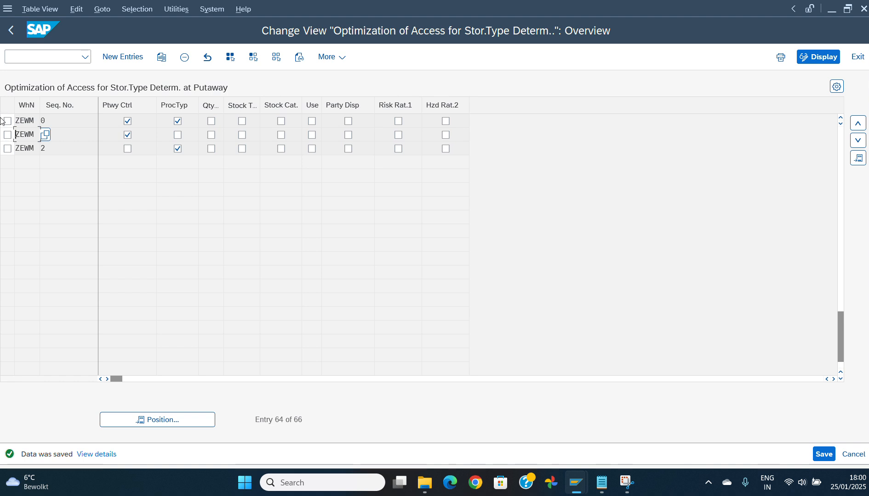
{"action": "left_click", "coordinate": [7, 121]}
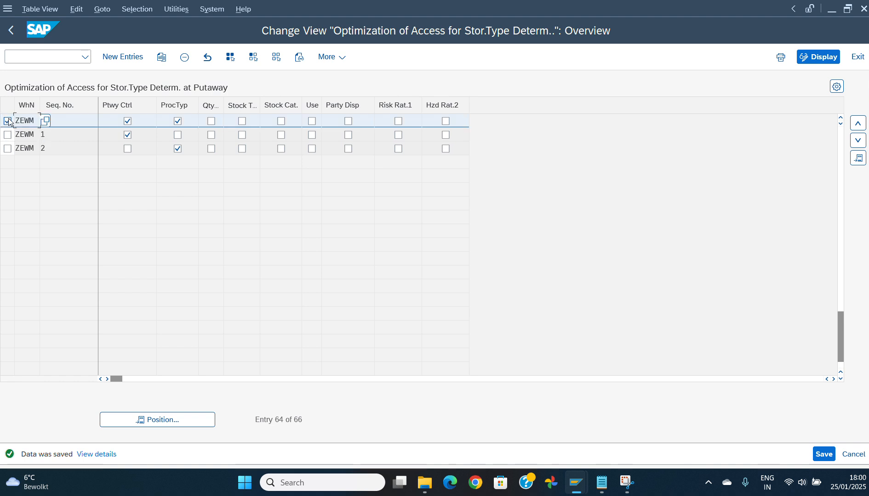
{"action": "left_click", "coordinate": [161, 57]}
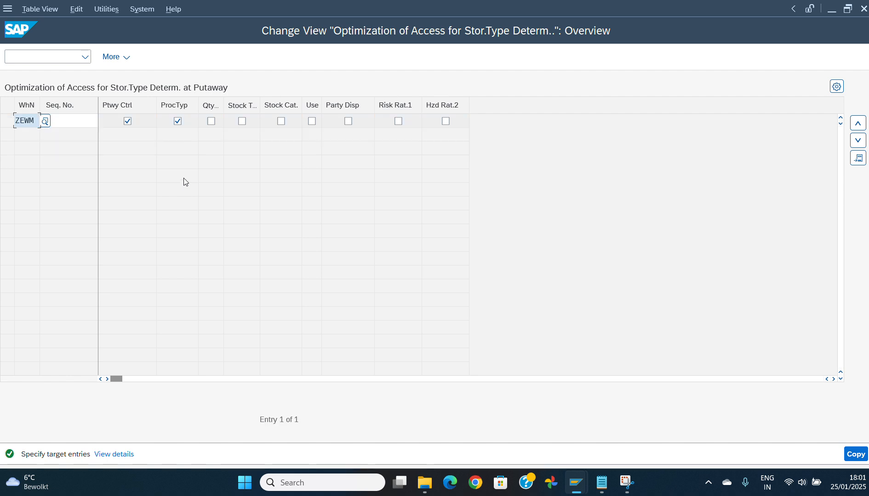
{"action": "left_click", "coordinate": [129, 122]}
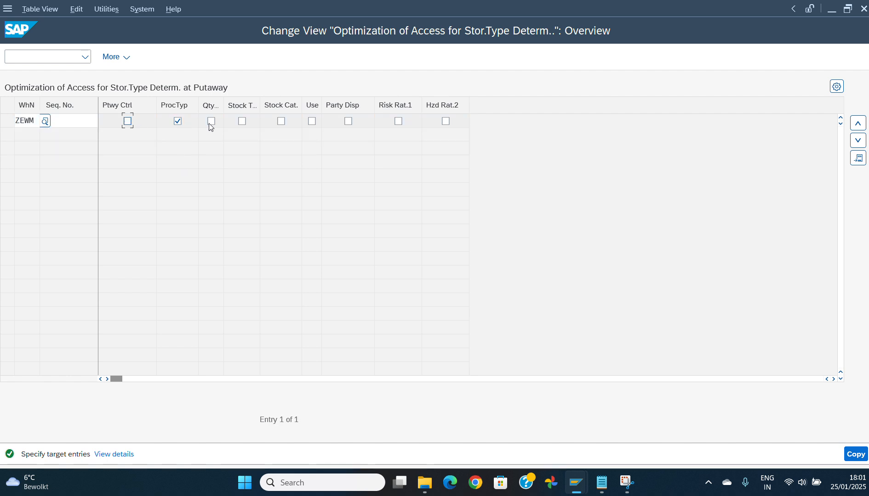
{"action": "left_click", "coordinate": [220, 125]}
{"action": "left_click", "coordinate": [235, 125]}
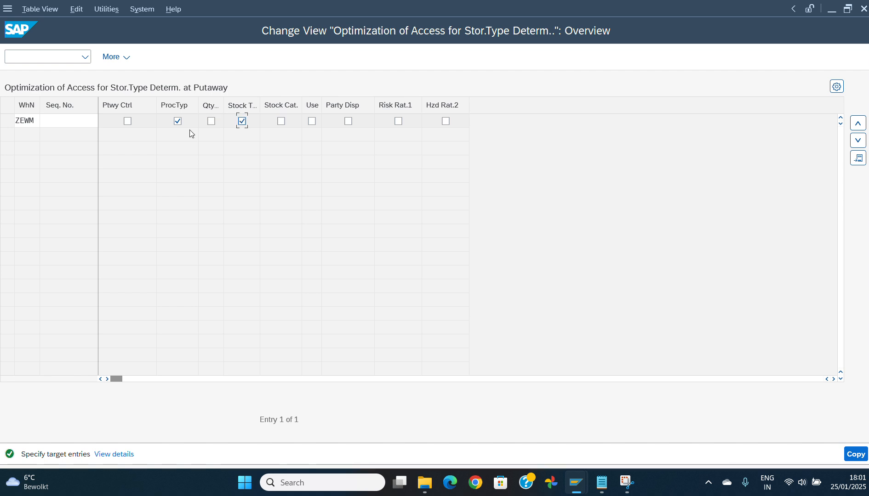
Step: Set the copied entry's warehouse number to ZD14, confirm the copy and save the access optimization
{"action": "left_click", "coordinate": [34, 120]}
{"action": "key", "text": "BackSpace"}
{"action": "key", "text": "BackSpace"}
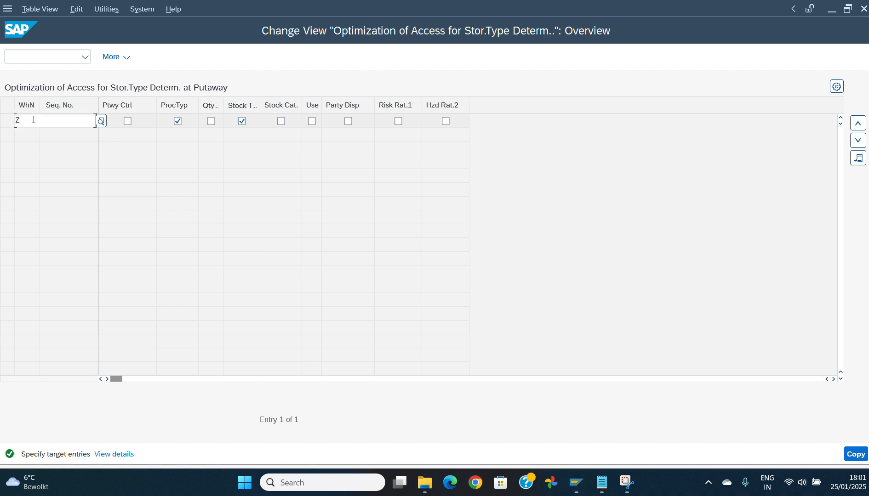
{"action": "type", "text": "D"}
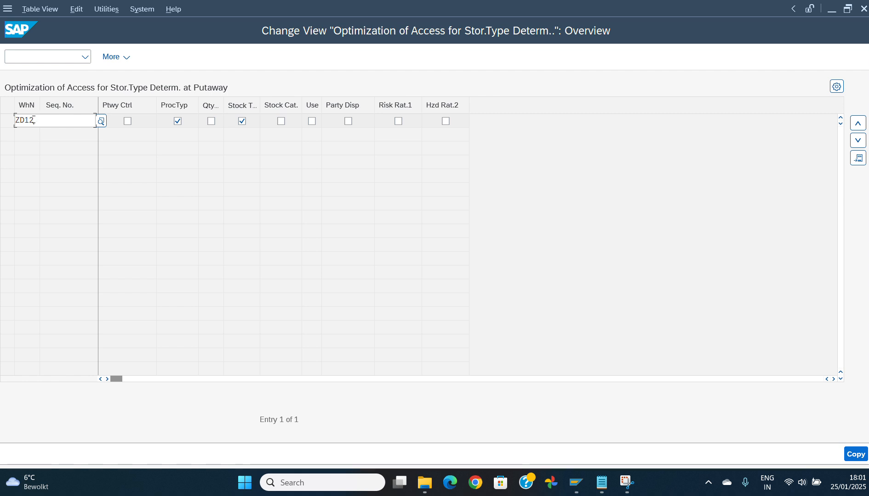
{"action": "type", "text": "14"}
{"action": "key", "text": "Return"}
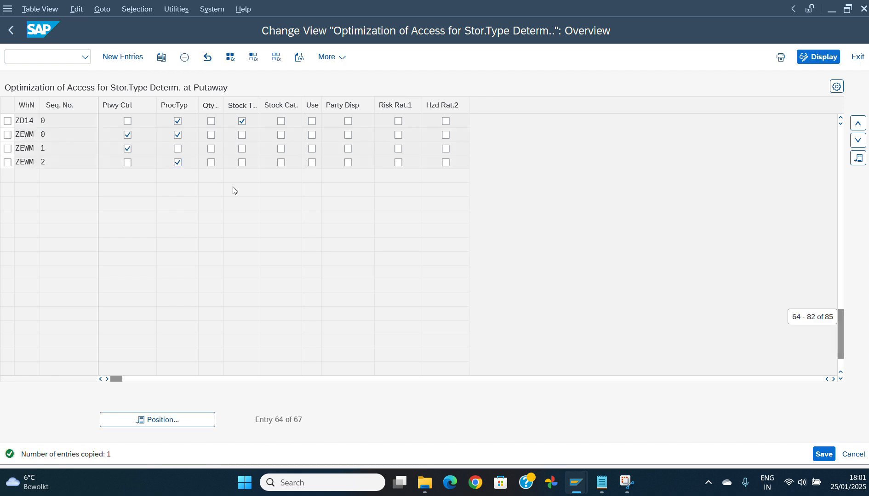
{"action": "key", "text": "ctrl+s"}
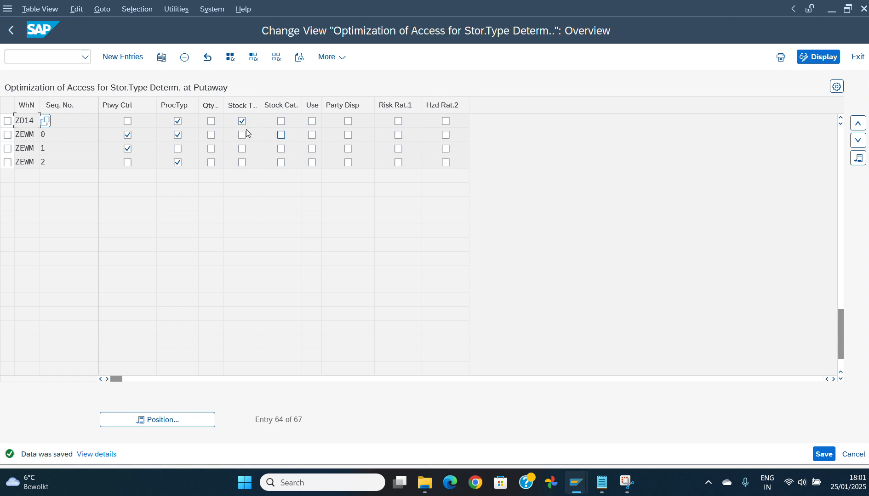
Step: Leave the putaway search sequence view and open Define Storage Type Search Sequence for Putaway in the IMG
{"action": "key", "text": "alt+Tab"}
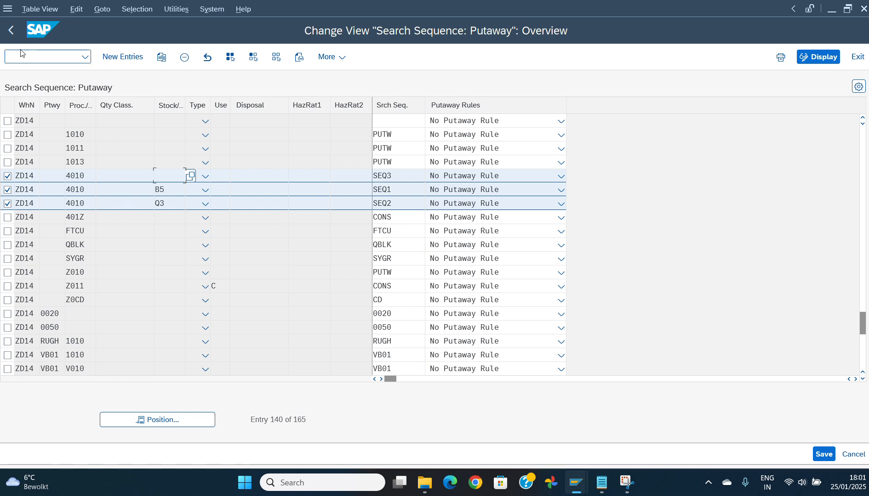
{"action": "left_click", "coordinate": [12, 37]}
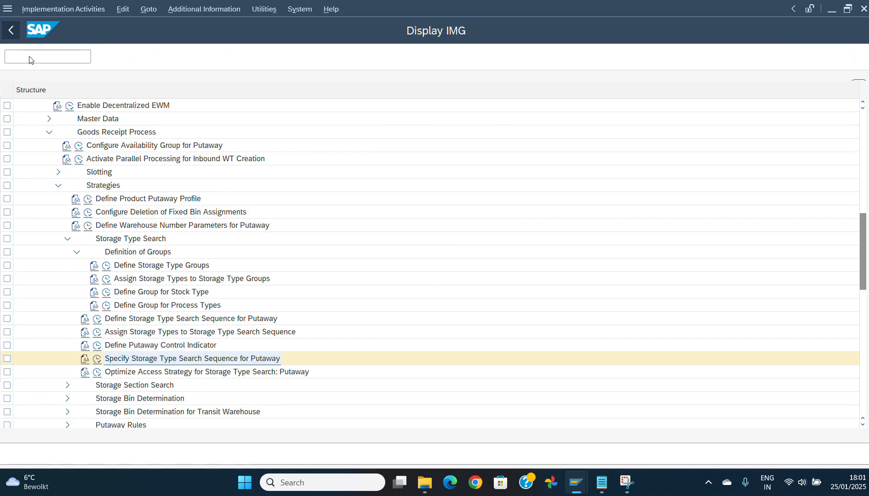
{"action": "left_click", "coordinate": [110, 208]}
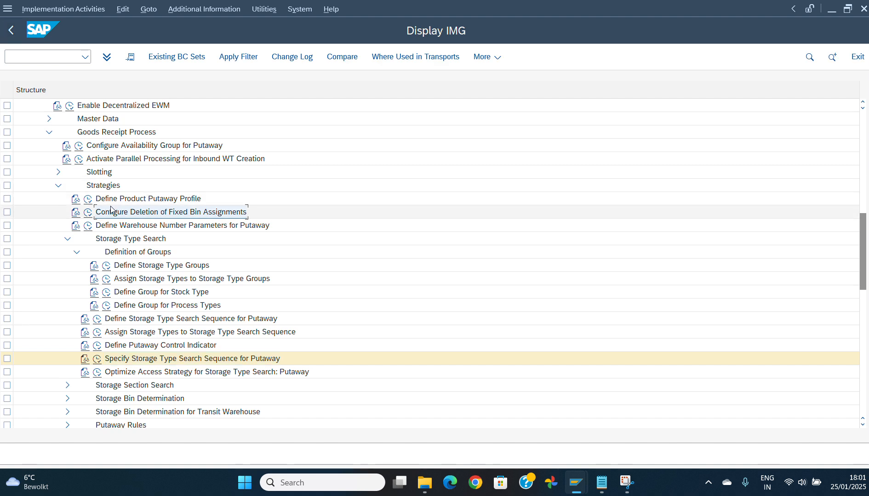
{"action": "key", "text": "Up"}
{"action": "key", "text": "Up"}
{"action": "key", "text": "Up"}
{"action": "key", "text": "Up"}
{"action": "key", "text": "Up"}
{"action": "key", "text": "Up"}
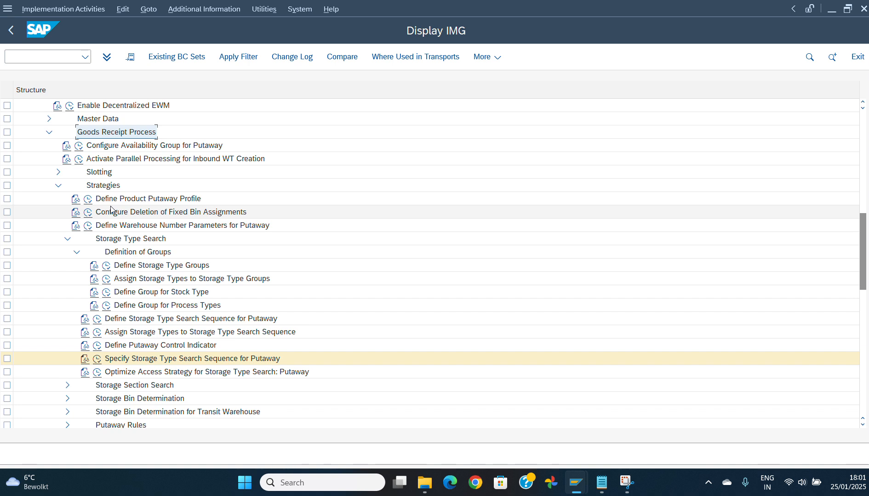
{"action": "key", "text": "Down"}
{"action": "key", "text": "Down"}
{"action": "key", "text": "Down"}
{"action": "key", "text": "Down"}
{"action": "key", "text": "Left"}
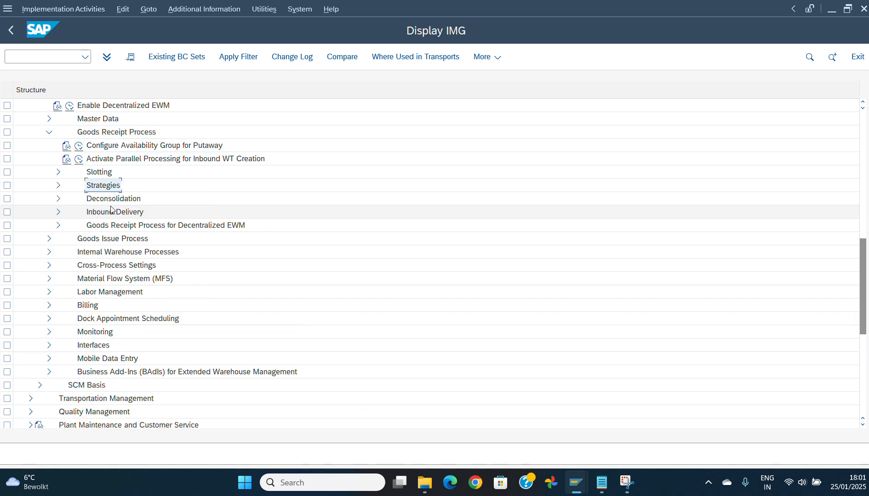
{"action": "key", "text": "Right"}
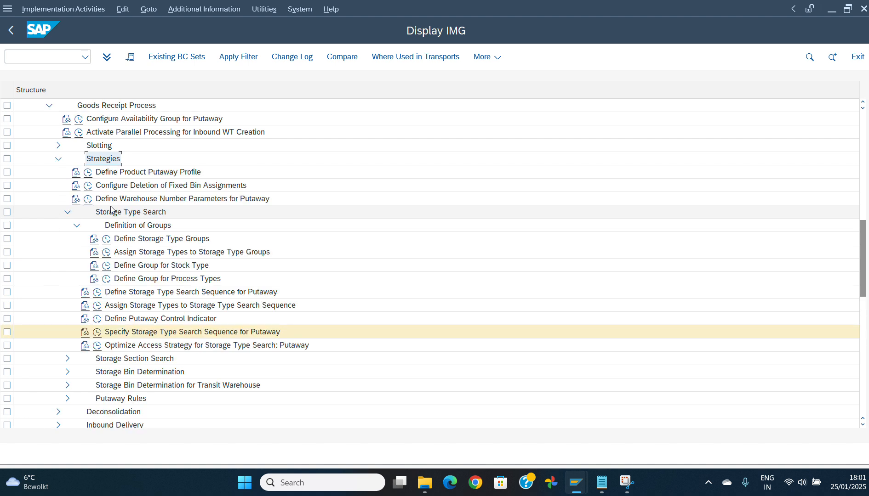
{"action": "key", "text": "Down"}
{"action": "key", "text": "Down"}
{"action": "key", "text": "Down"}
{"action": "key", "text": "Down"}
{"action": "key", "text": "Down"}
{"action": "key", "text": "Down"}
{"action": "key", "text": "Down"}
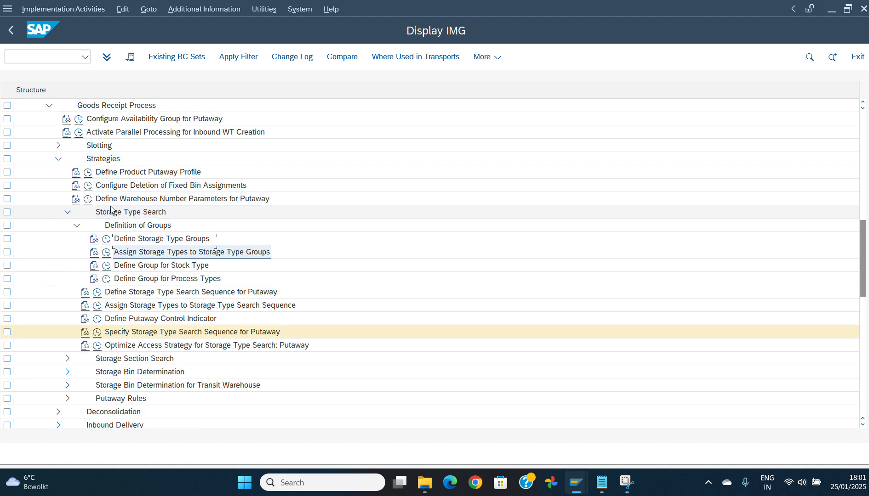
{"action": "key", "text": "Down"}
{"action": "key", "text": "Down"}
{"action": "key", "text": "Down"}
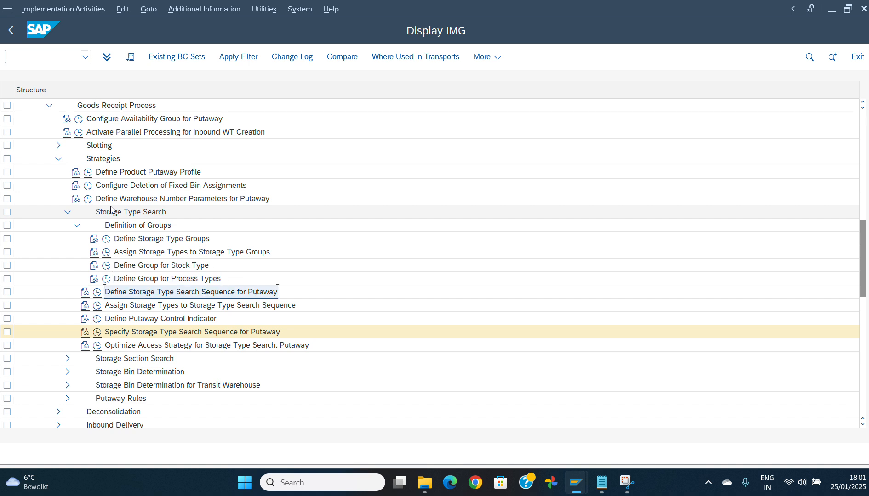
{"action": "key", "text": "Down"}
{"action": "key", "text": "Left"}
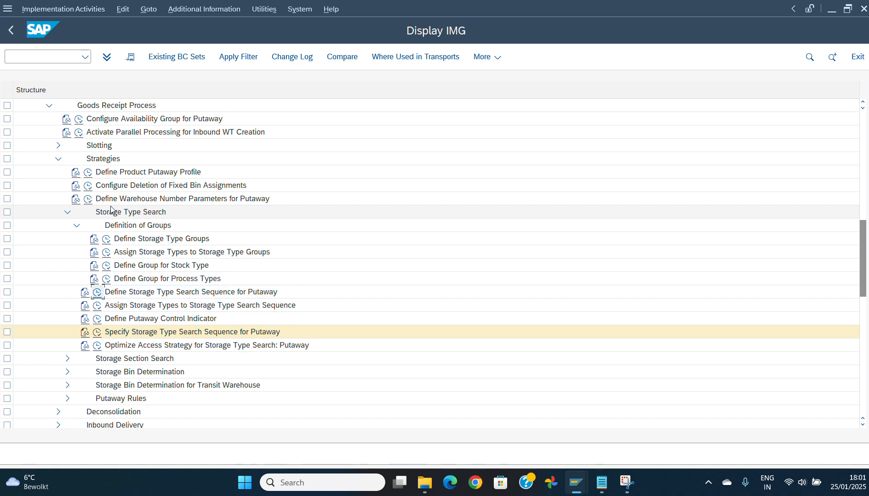
{"action": "key", "text": "Return"}
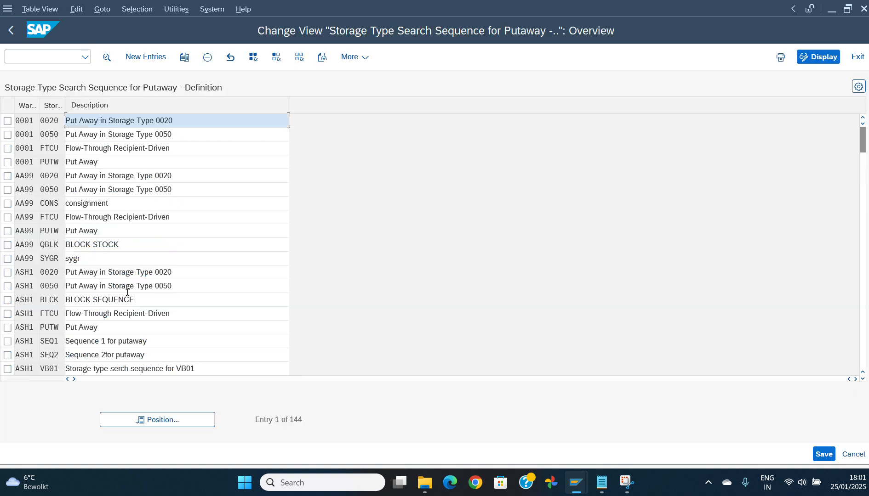
Step: Position the search sequence definition list at warehouse ZD14, sequence SEQ1
{"action": "left_click", "coordinate": [138, 418]}
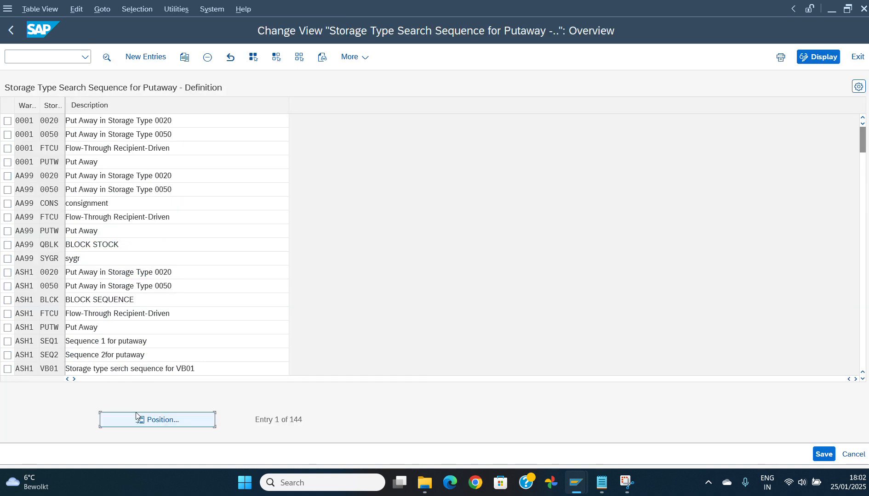
{"action": "type", "text": "zd14"}
{"action": "key", "text": "Tab"}
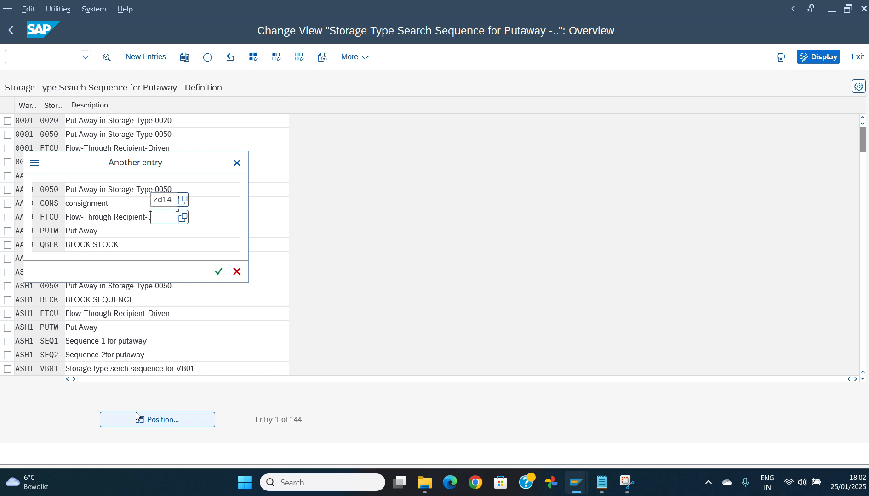
{"action": "type", "text": "seq1"}
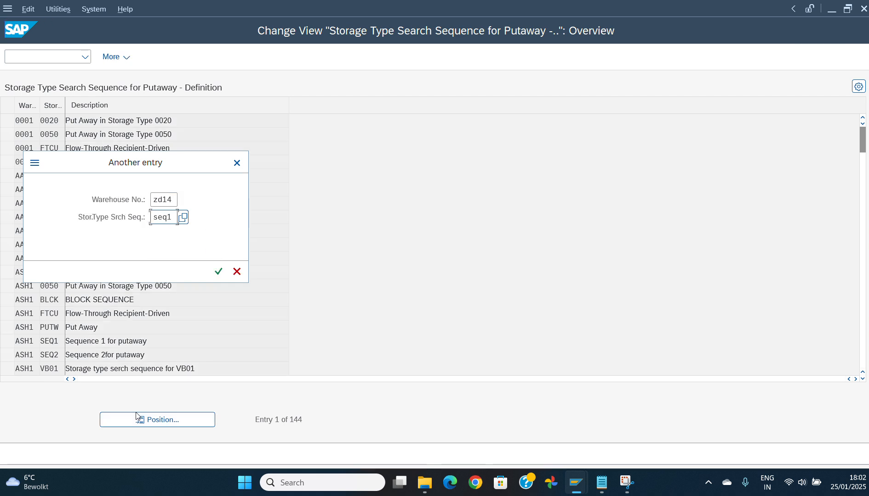
{"action": "key", "text": "Return"}
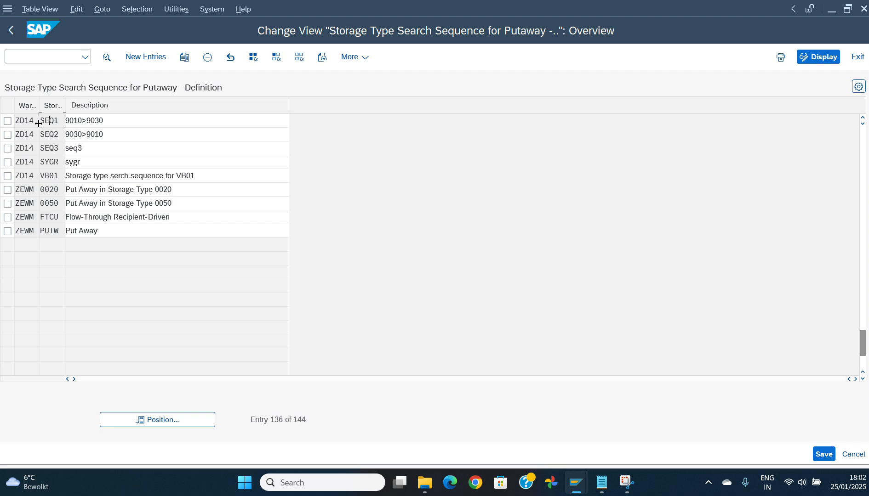
Step: Open Assign Storage Types to Storage Type Search Sequence and position the list at warehouse ZD14, sequence SEQ1
{"action": "left_click", "coordinate": [10, 31]}
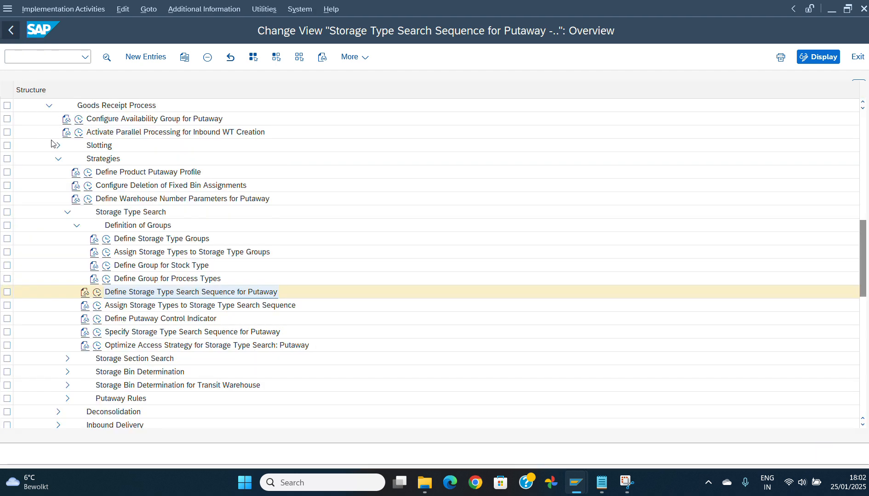
{"action": "left_click", "coordinate": [98, 311]}
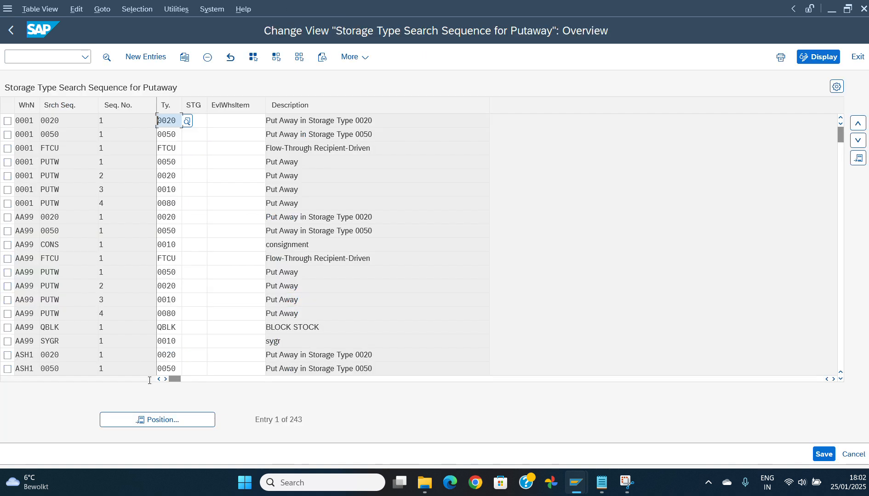
{"action": "left_click", "coordinate": [154, 422]}
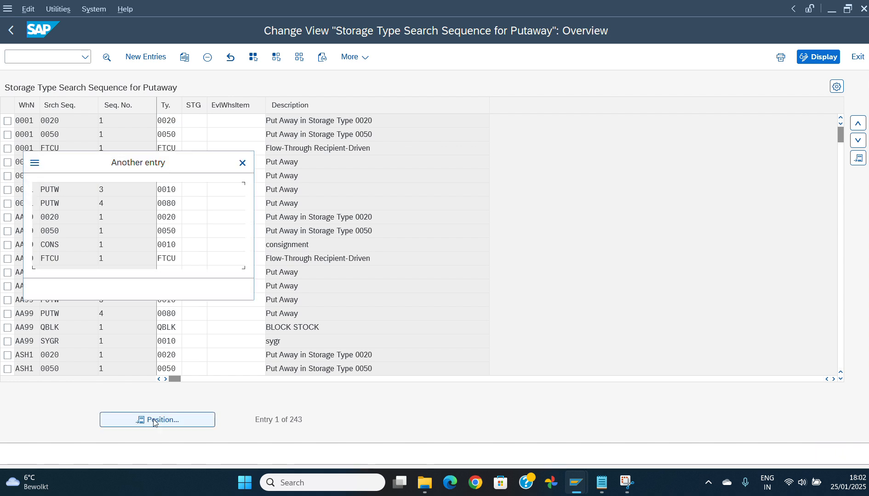
{"action": "type", "text": "zd14"}
{"action": "key", "text": "Tab"}
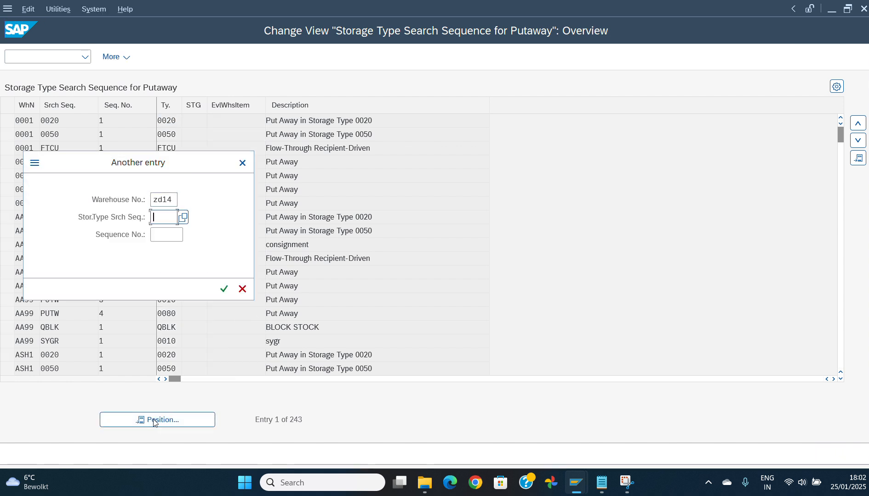
{"action": "type", "text": "seq1"}
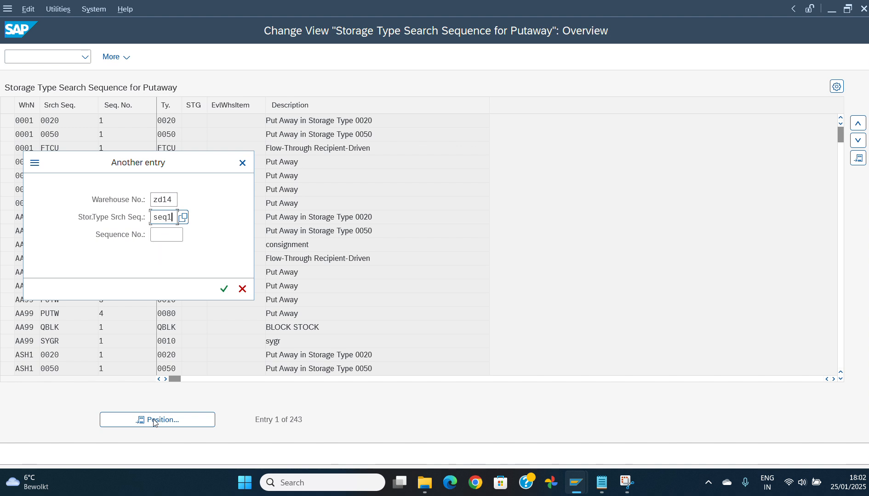
{"action": "key", "text": "Return"}
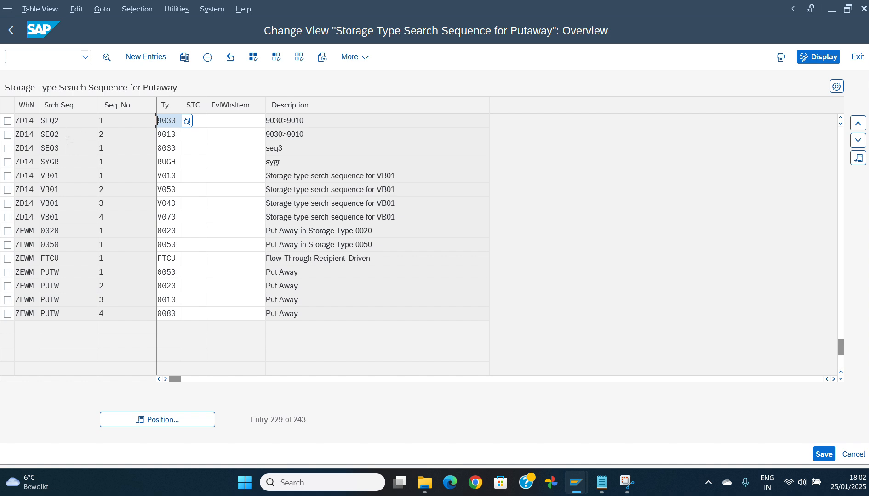
{"action": "left_click", "coordinate": [857, 122]}
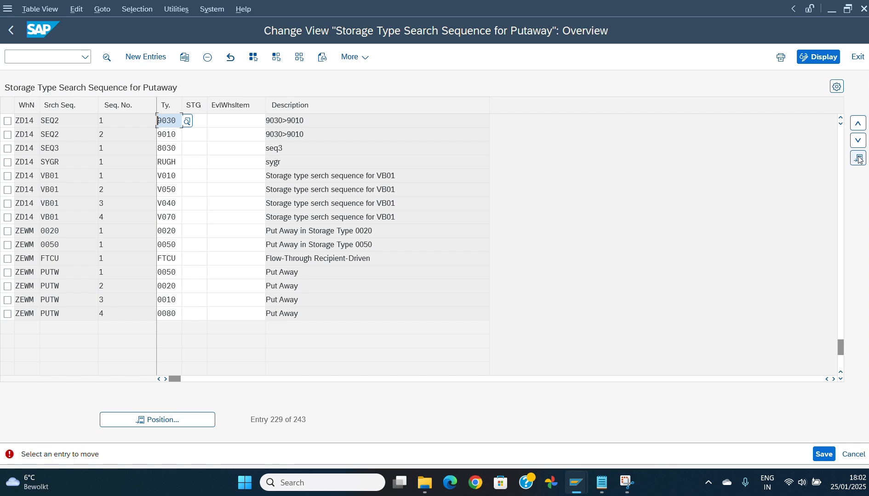
Step: Copy both ZD14 SEQ2 assignments and set the first copy to search sequence SEQ1 with storage type 9010
{"action": "left_click", "coordinate": [840, 119]}
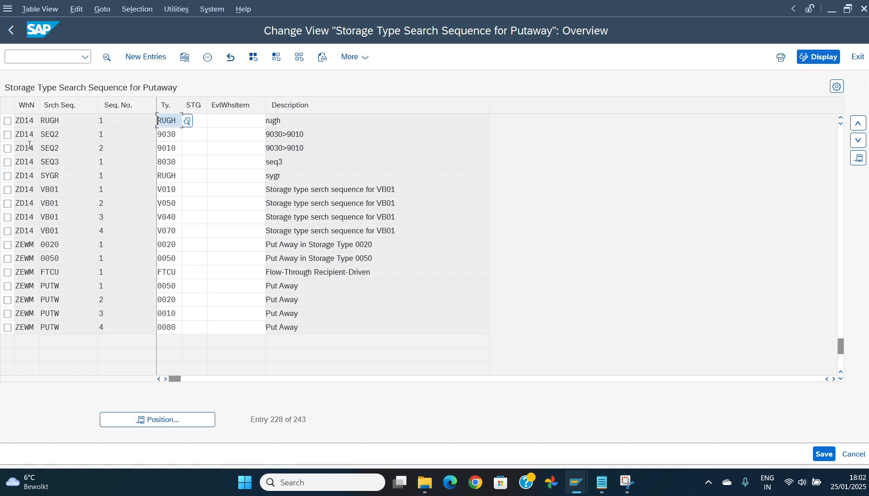
{"action": "left_click", "coordinate": [7, 134]}
{"action": "left_click", "coordinate": [7, 148]}
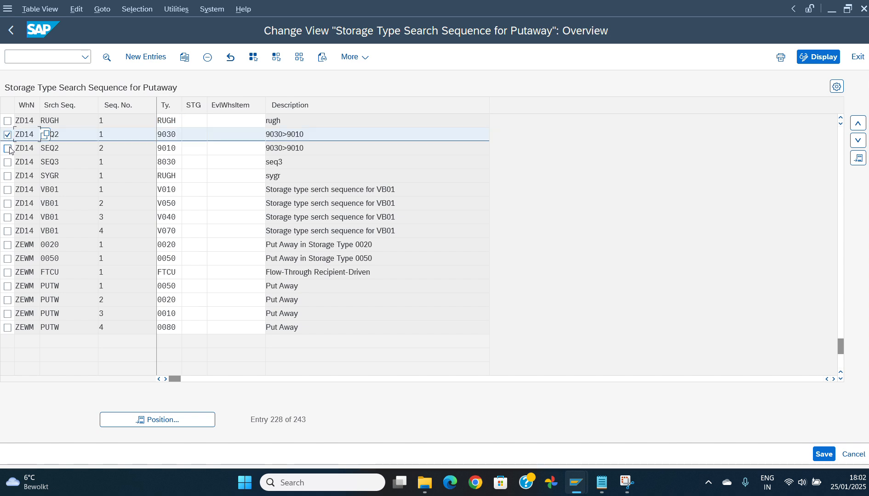
{"action": "left_click", "coordinate": [182, 57]}
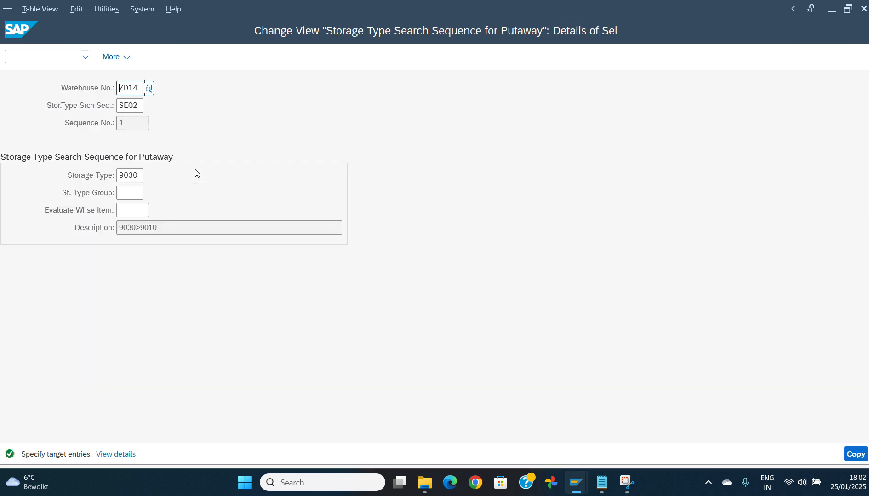
{"action": "key", "text": "Tab"}
{"action": "type", "text": "seq1"}
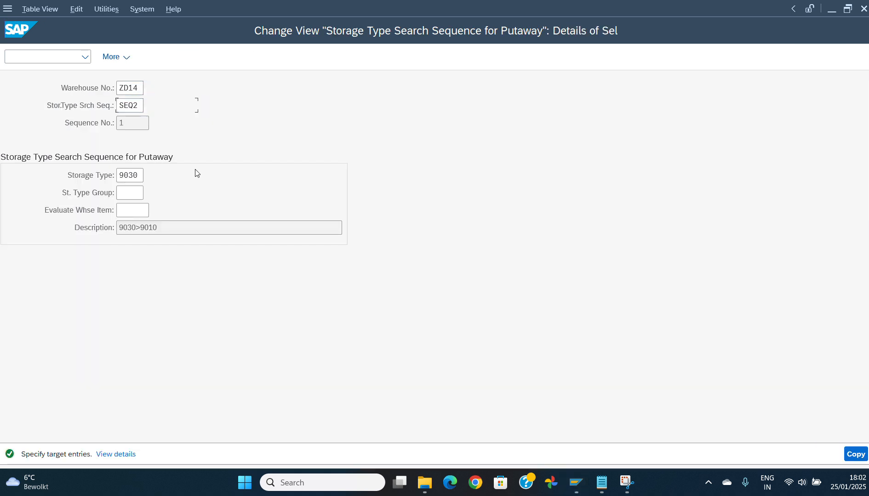
{"action": "key", "text": "Tab"}
{"action": "key", "text": "Tab"}
{"action": "key", "text": "shift+Tab"}
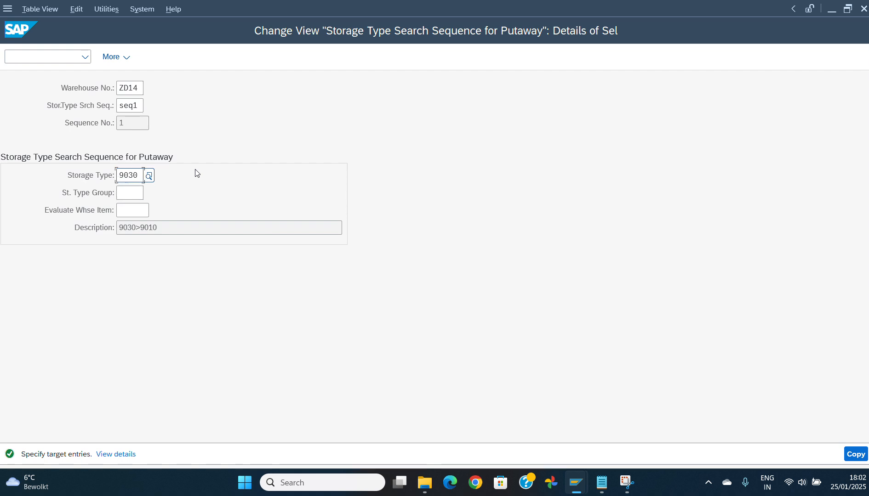
{"action": "type", "text": "99"}
{"action": "key", "text": "BackSpace"}
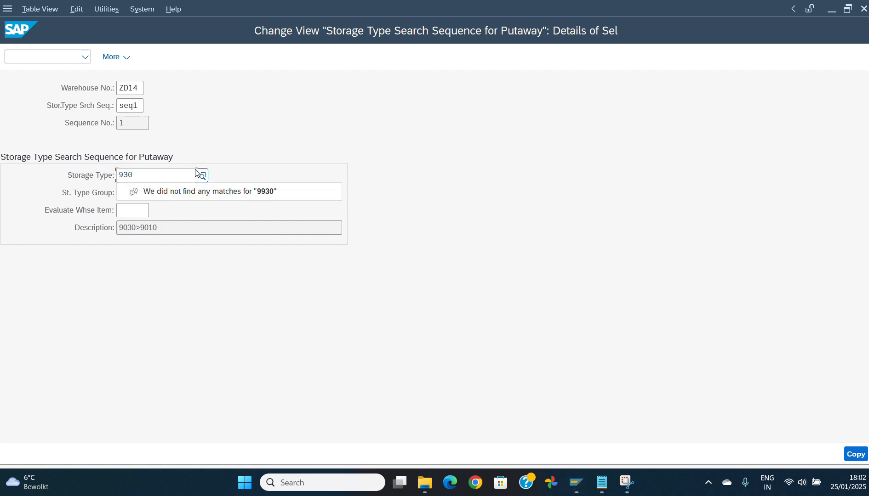
{"action": "type", "text": "0"}
{"action": "key", "text": "Return"}
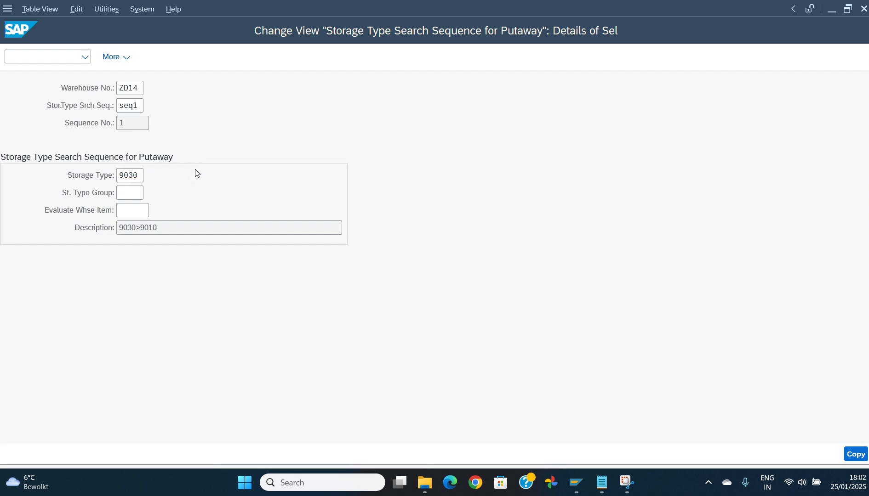
{"action": "key", "text": "Return"}
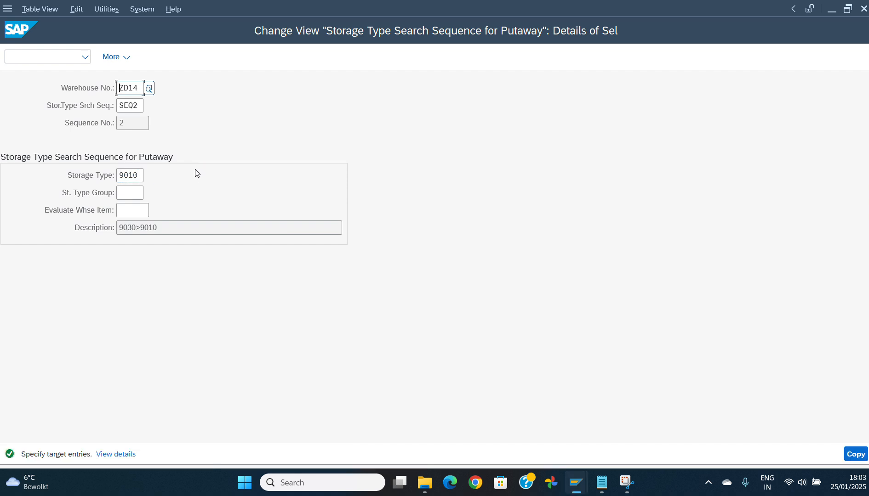
Step: Set the second copied entry's storage type to 9030, save the entries and confirm the customizing request
{"action": "key", "text": "Tab"}
{"action": "key", "text": "Tab"}
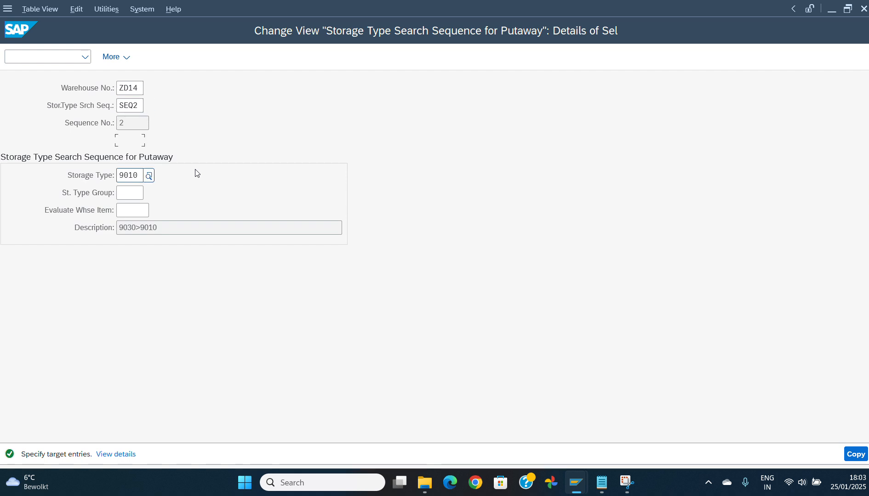
{"action": "type", "text": "90"}
{"action": "key", "text": "Return"}
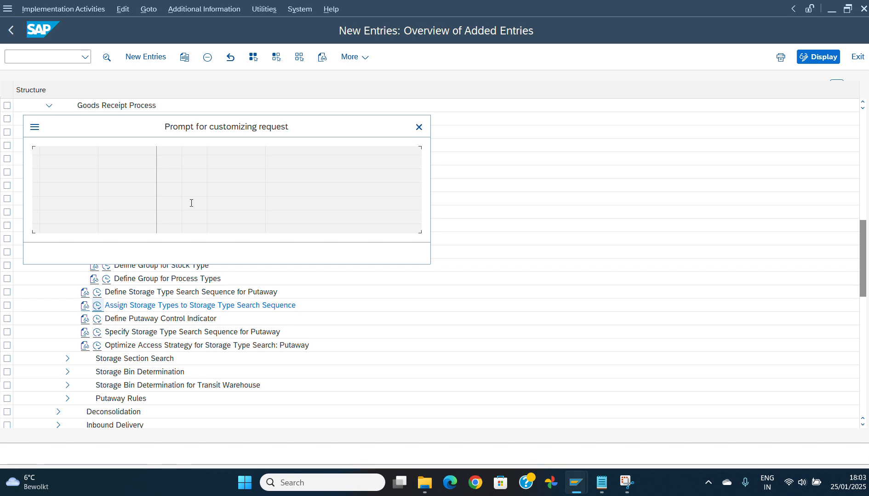
{"action": "left_click", "coordinate": [288, 253]}
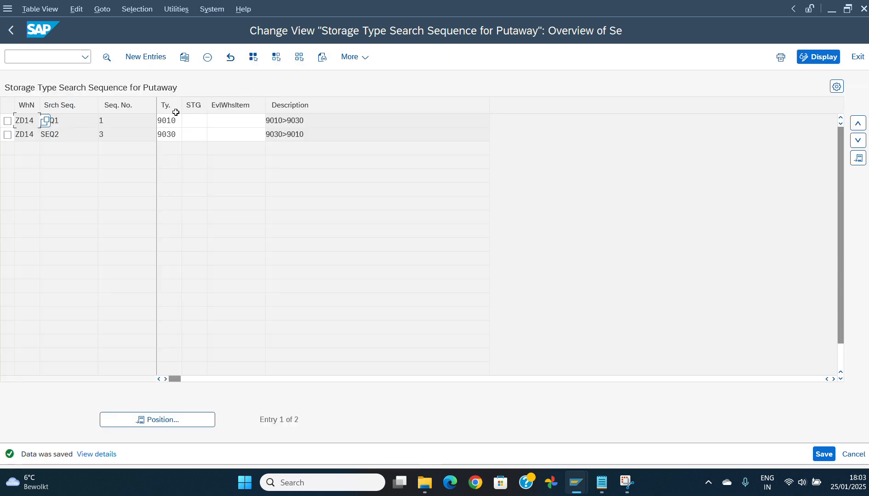
Step: Clear the storage type of the SEQ1 entry and enter 9010 again
{"action": "left_click", "coordinate": [176, 119]}
{"action": "key", "text": "BackSpace"}
{"action": "key", "text": "BackSpace"}
{"action": "key", "text": "BackSpace"}
{"action": "key", "text": "BackSpace"}
{"action": "type", "text": "qas"}
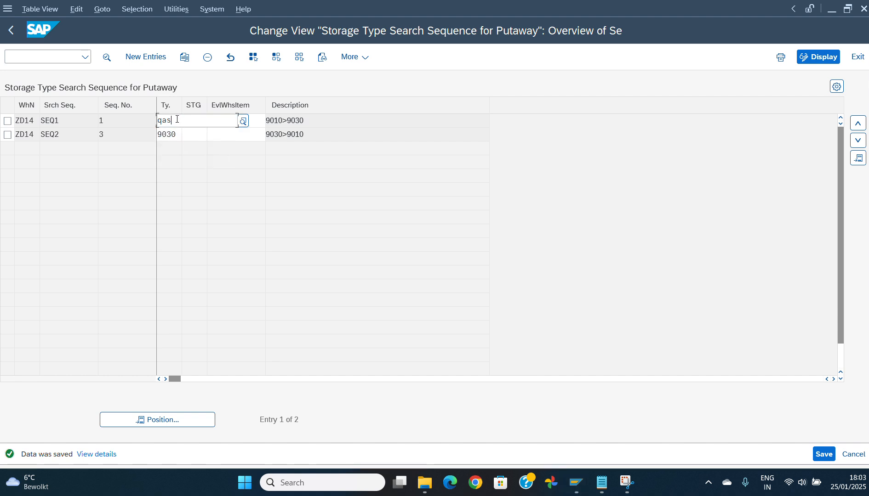
{"action": "key", "text": "BackSpace"}
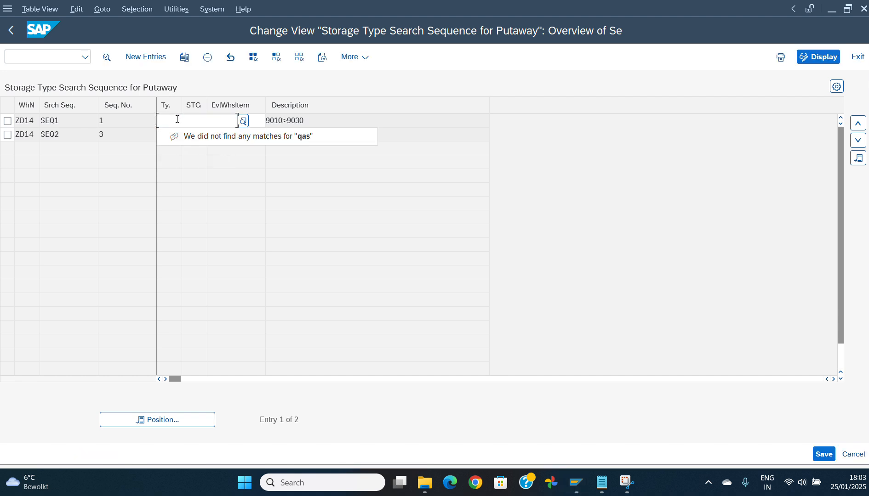
{"action": "type", "text": "q"}
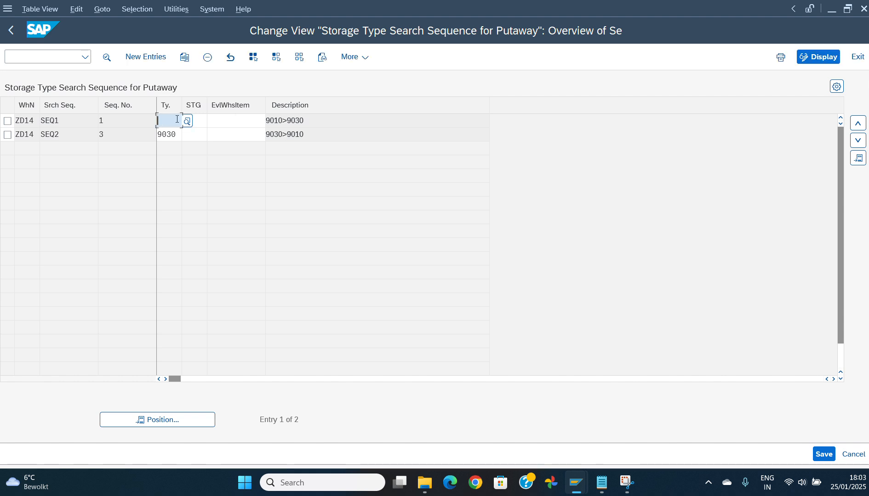
{"action": "type", "text": "901"}
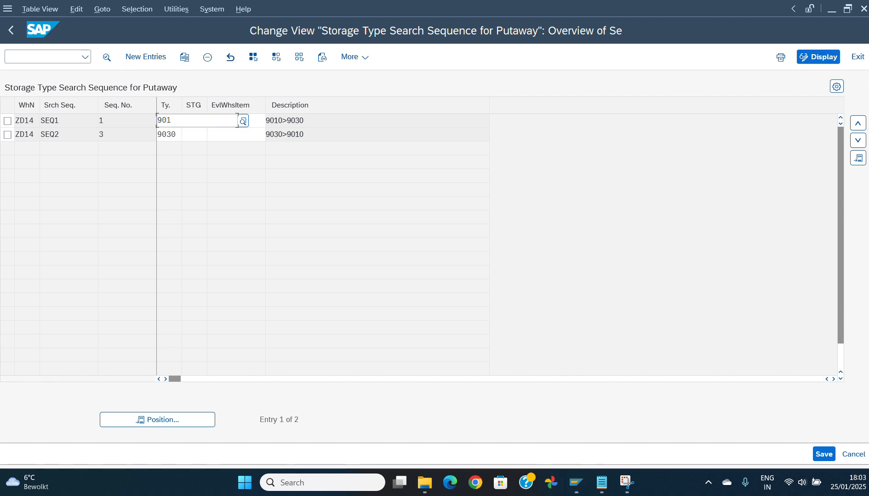
{"action": "type", "text": "0"}
{"action": "key", "text": "Return"}
{"action": "left_click", "coordinate": [122, 131]}
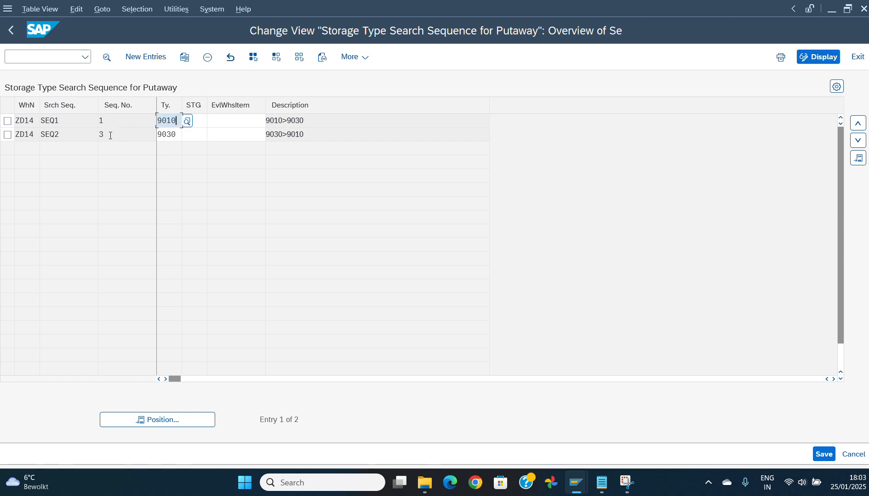
{"action": "left_click", "coordinate": [109, 125]}
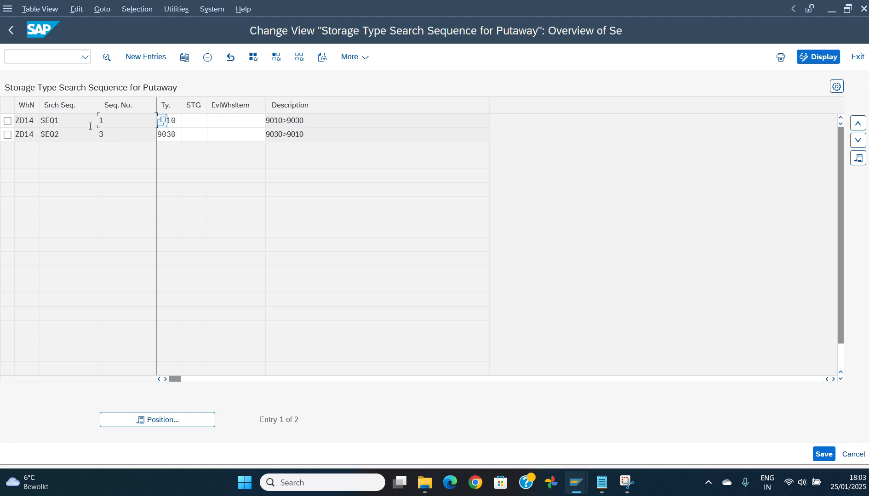
{"action": "left_click", "coordinate": [64, 137]}
Step: Copy the ZD14 SEQ1 entry with storage type 8030 and save the assignments
{"action": "left_click", "coordinate": [8, 121]}
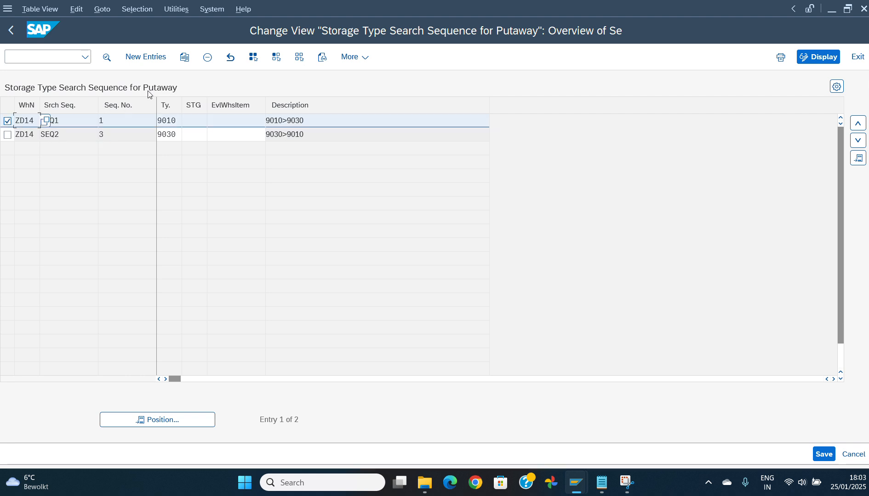
{"action": "left_click", "coordinate": [185, 57]}
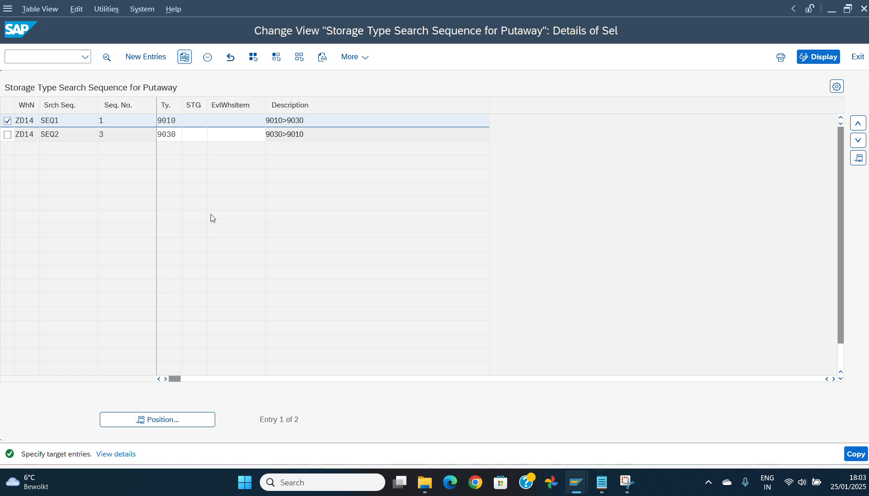
{"action": "key", "text": "Tab"}
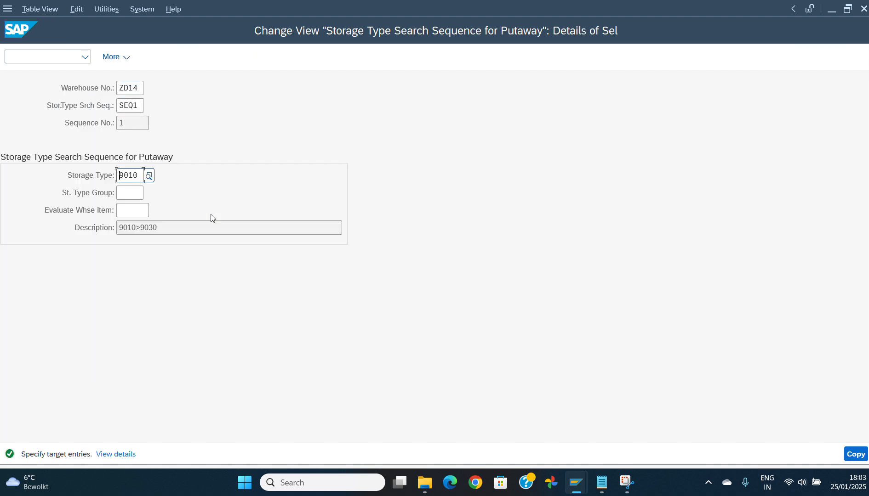
{"action": "type", "text": "9010"}
{"action": "key", "text": "Return"}
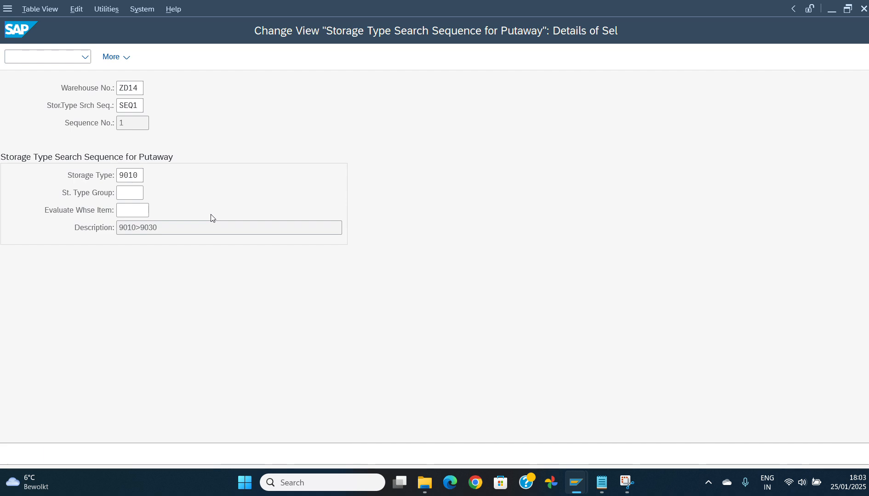
{"action": "type", "text": "8030"}
{"action": "key", "text": "Return"}
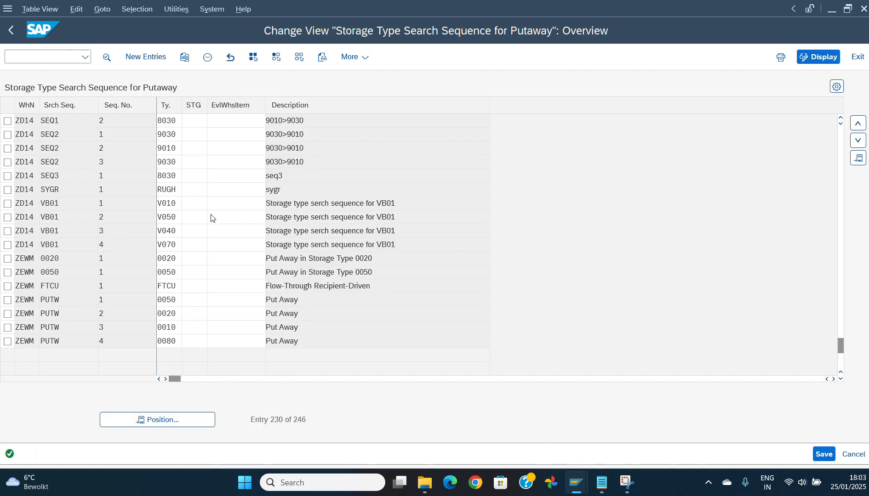
{"action": "key", "text": "ctrl+s"}
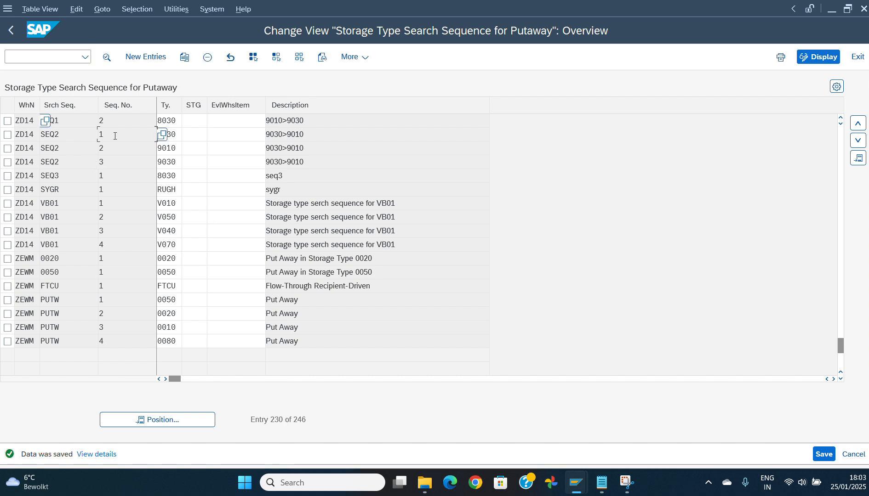
Step: Review the ZD14 SEQ1 storage type assignments and the storage type group field, and return to the IMG
{"action": "left_click", "coordinate": [841, 120]}
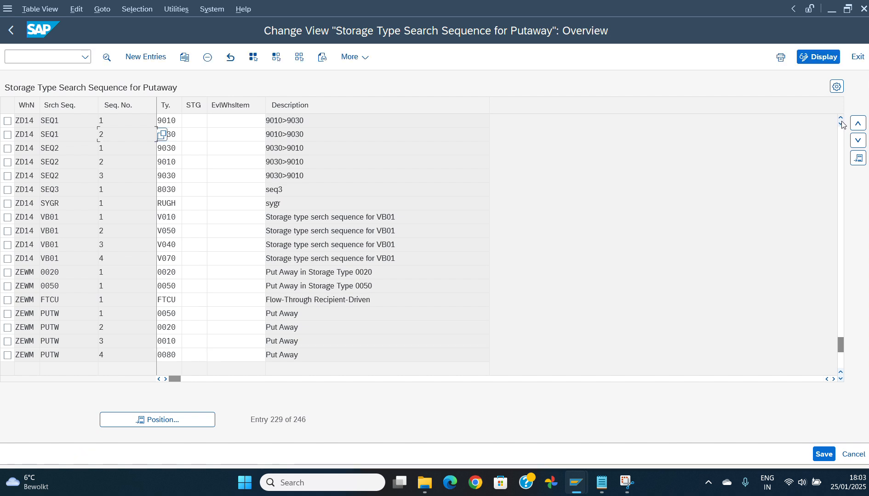
{"action": "left_click", "coordinate": [195, 123]}
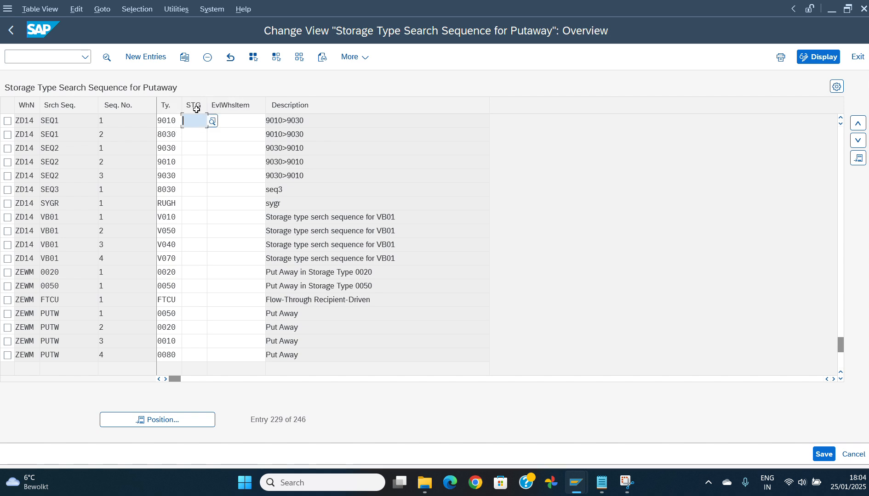
{"action": "left_click", "coordinate": [197, 109]}
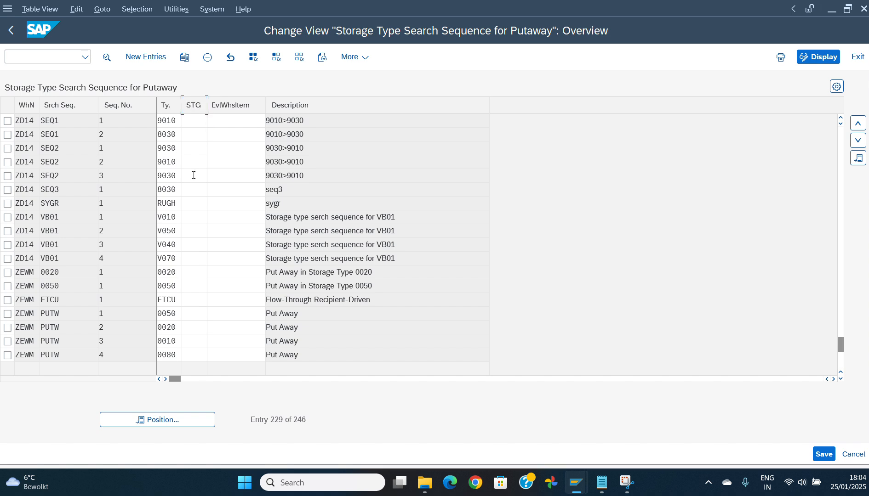
{"action": "left_click", "coordinate": [84, 131]}
{"action": "left_click", "coordinate": [12, 36]}
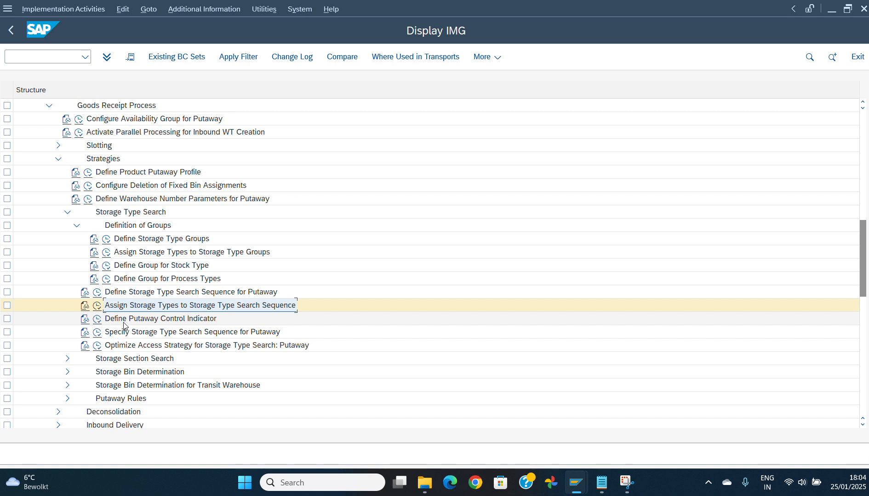
Step: Open Specify Storage Type Search Sequence for Putaway and examine the putaway control indicator, process type and search sequence fields of the existing entries
{"action": "left_click", "coordinate": [98, 333]}
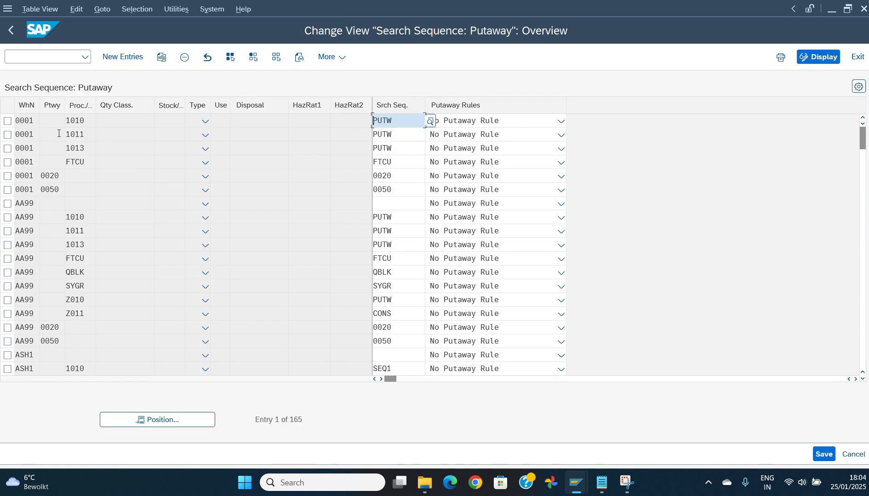
{"action": "left_click", "coordinate": [51, 179]}
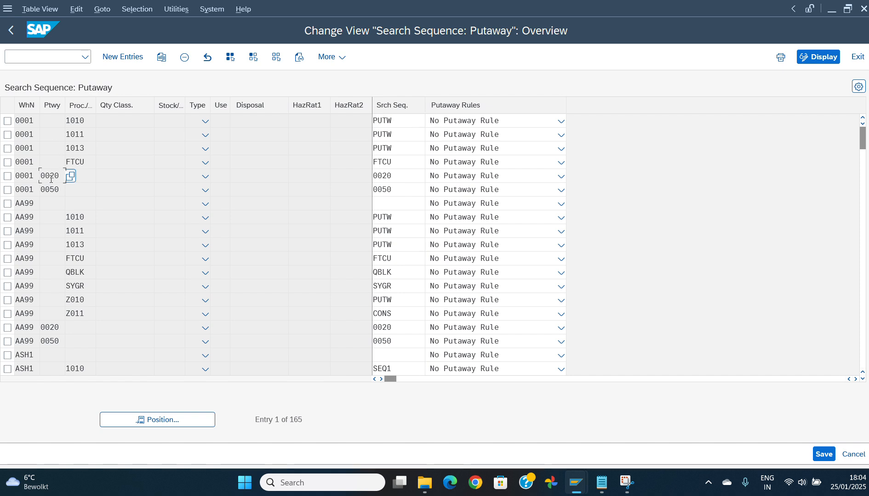
{"action": "left_click", "coordinate": [70, 220]}
{"action": "left_click", "coordinate": [50, 218]}
{"action": "double_click", "coordinate": [399, 220]}
{"action": "double_click", "coordinate": [390, 276]}
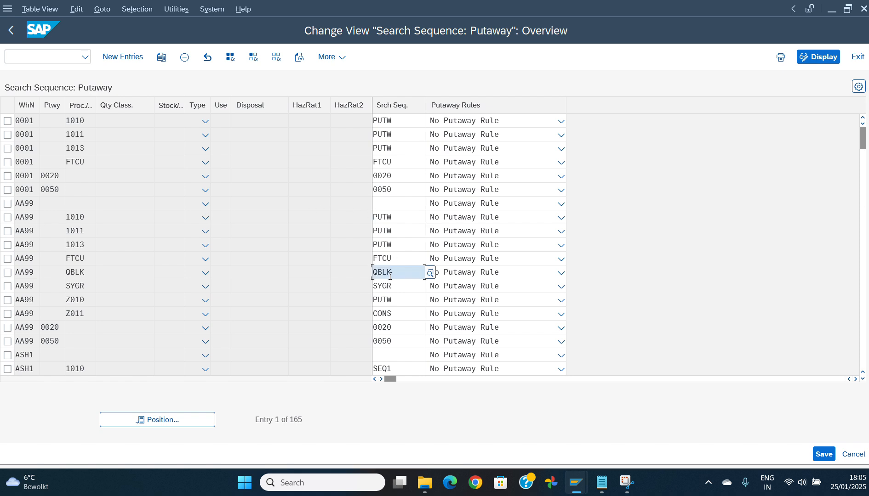
{"action": "double_click", "coordinate": [385, 218]}
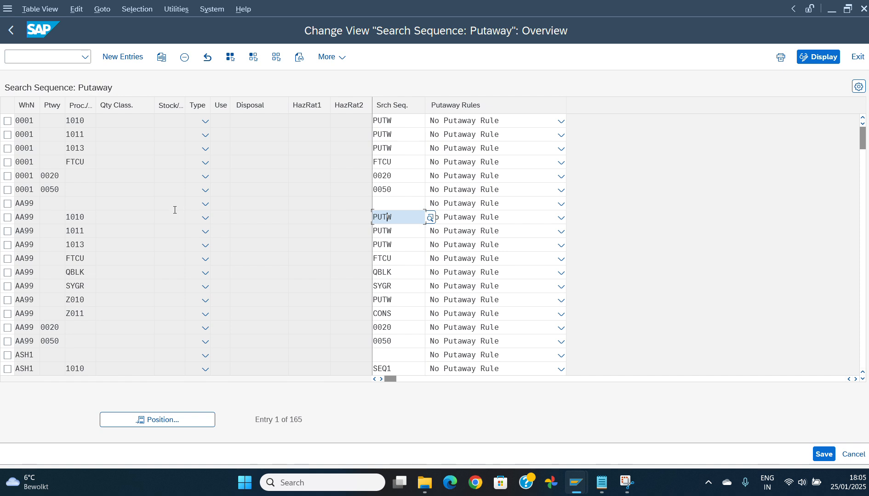
{"action": "left_click", "coordinate": [45, 216]}
Step: Return to the IMG and create putaway control indicator BULK for warehouse ZD14 with the description bulk storage in Define Putaway Control Indicator
{"action": "left_click", "coordinate": [12, 31]}
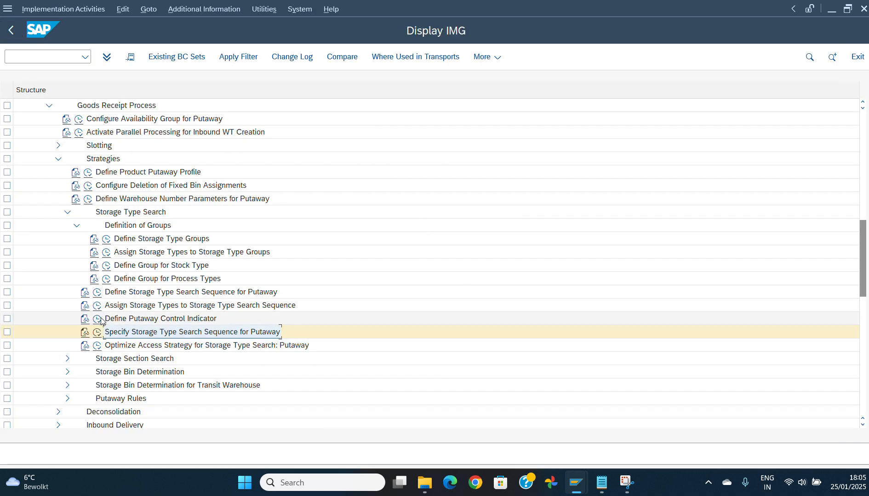
{"action": "left_click", "coordinate": [98, 319]}
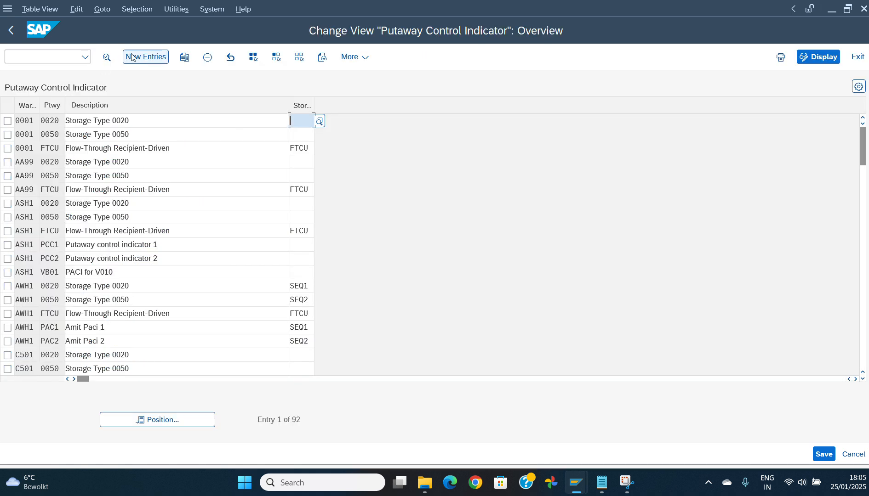
{"action": "left_click", "coordinate": [133, 57]}
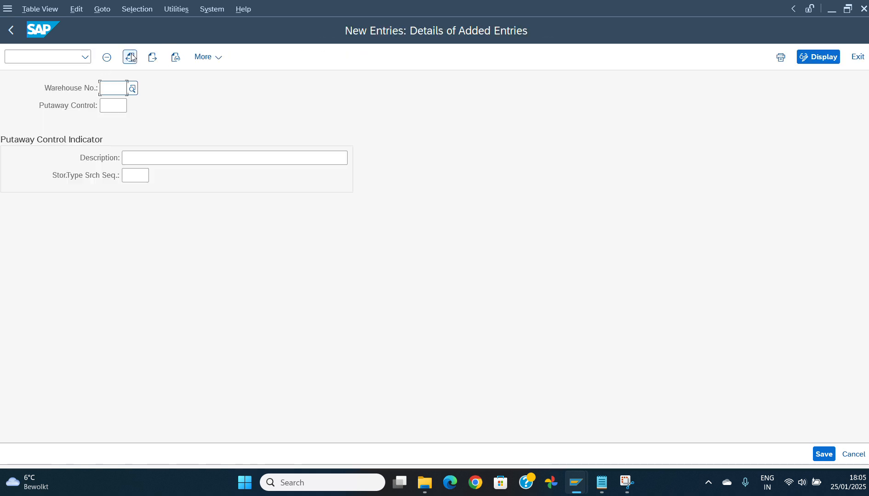
{"action": "type", "text": "zd14"}
{"action": "key", "text": "Return"}
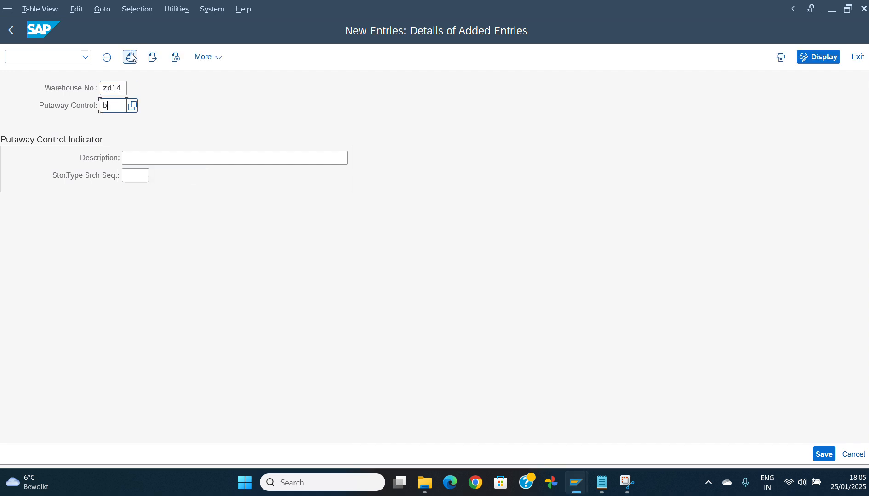
{"action": "type", "text": "bulk"}
{"action": "key", "text": "Tab"}
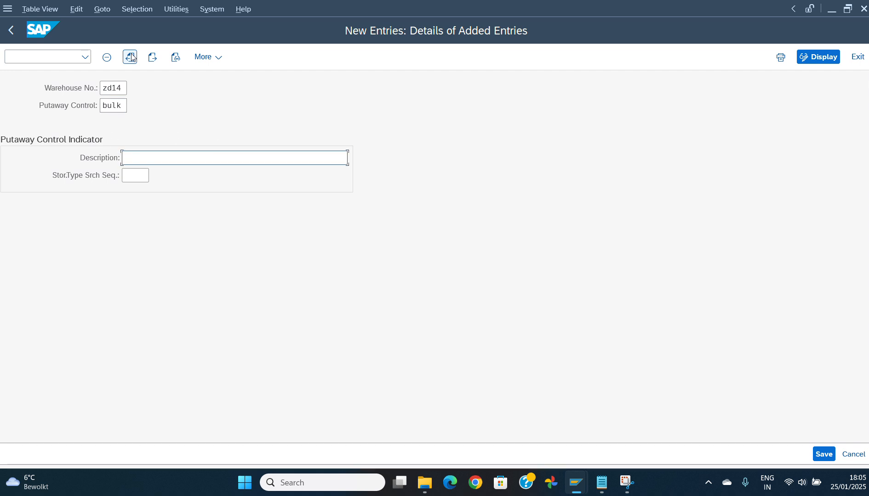
{"action": "type", "text": "bulk storage"}
{"action": "key", "text": "Return"}
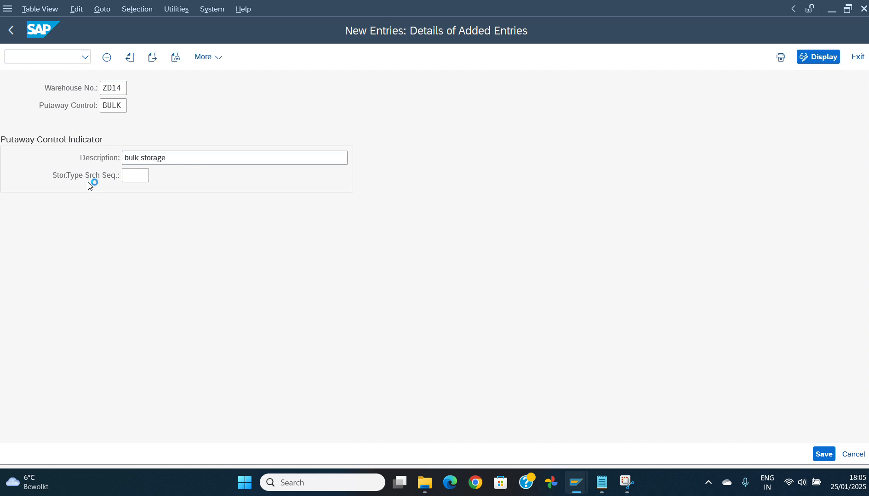
Step: Save the BULK putaway control indicator to the customizing request and return to the IMG
{"action": "key", "text": "ctrl+s"}
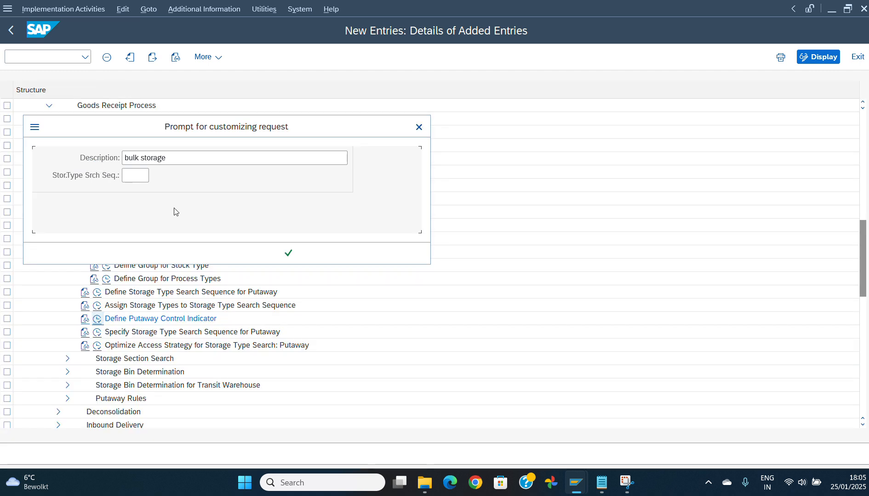
{"action": "left_click", "coordinate": [287, 253]}
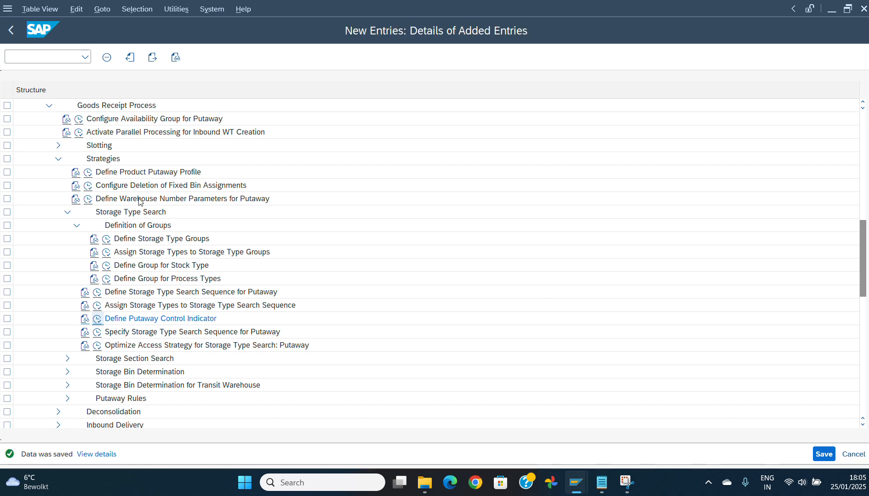
{"action": "left_click", "coordinate": [12, 29]}
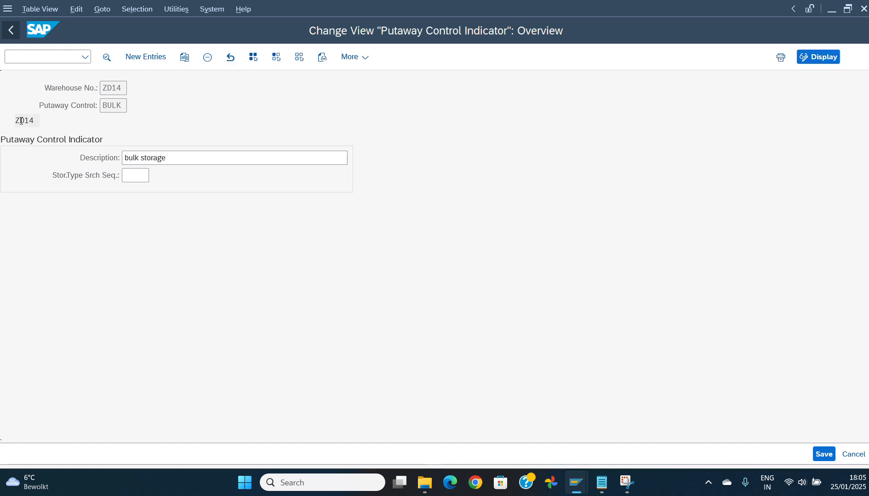
{"action": "left_click", "coordinate": [13, 29]}
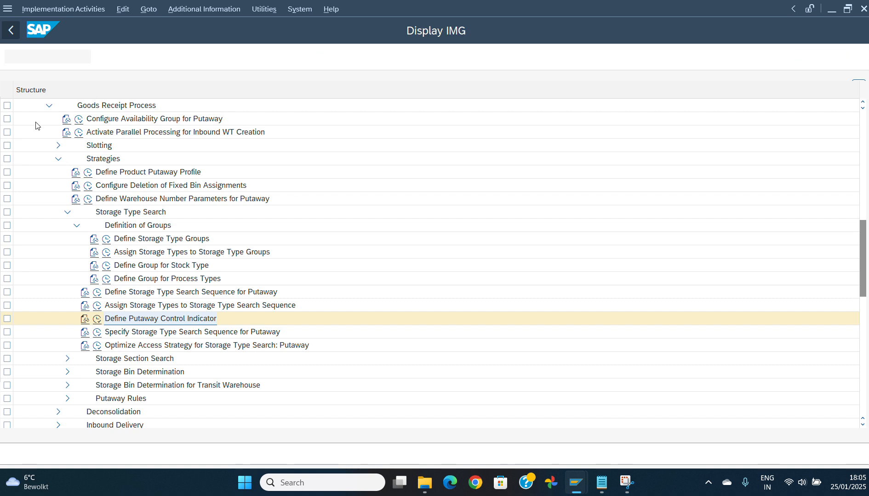
Step: Open Specify Storage Type Search Sequence for Putaway and position the list on warehouse ZD14
{"action": "left_click", "coordinate": [98, 333]}
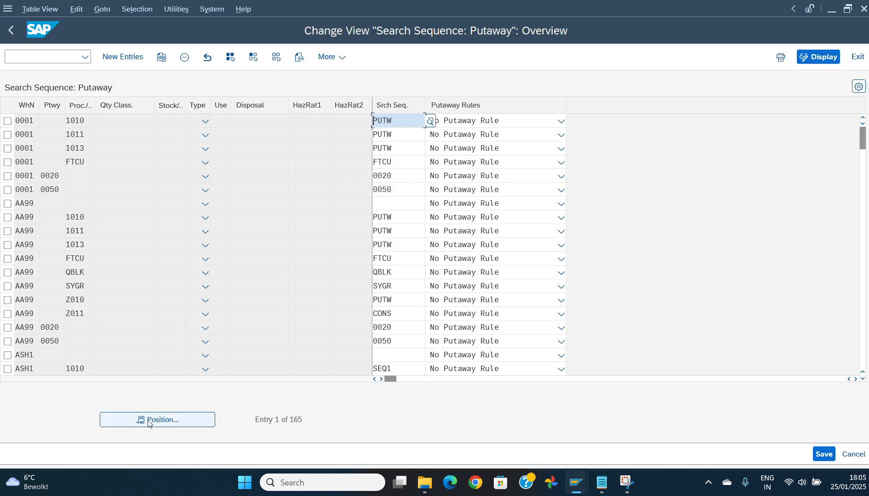
{"action": "left_click", "coordinate": [148, 421]}
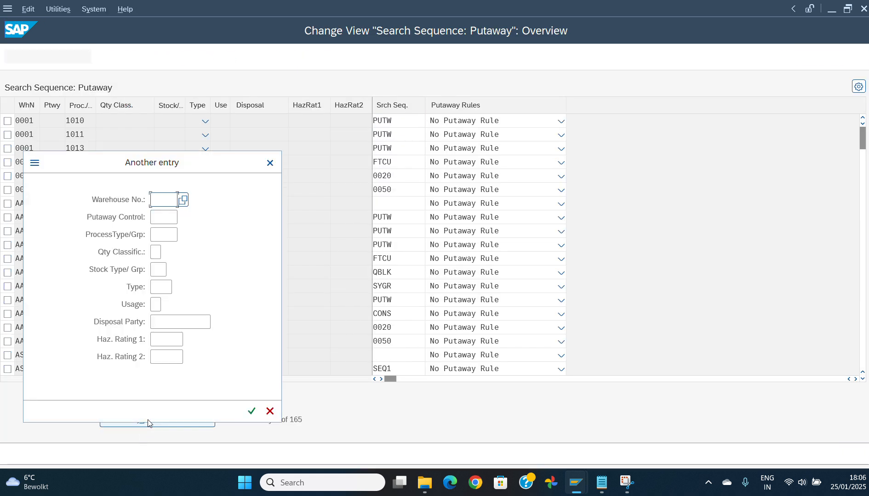
{"action": "type", "text": "zd14"}
{"action": "key", "text": "Return"}
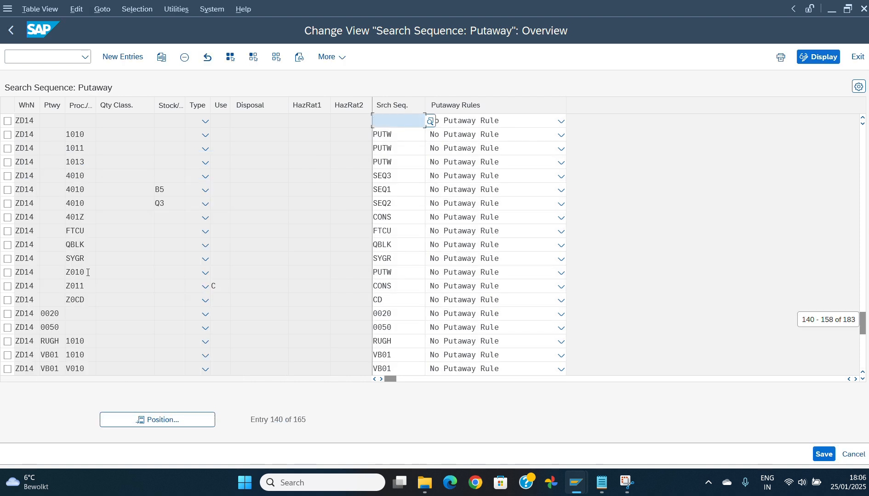
Step: Start a copy of the ZD14 entry for process type 4010 and stock type Q3, entering BULK as its putaway control indicator
{"action": "left_click", "coordinate": [14, 178]}
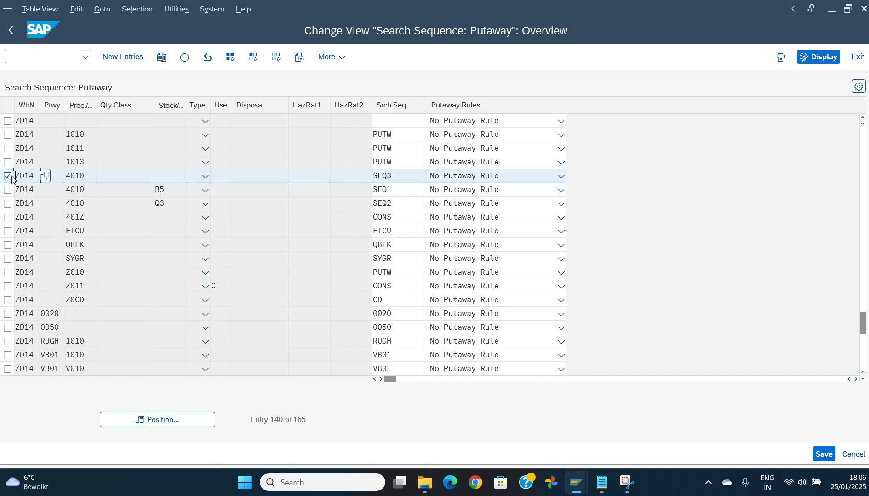
{"action": "left_click", "coordinate": [8, 203]}
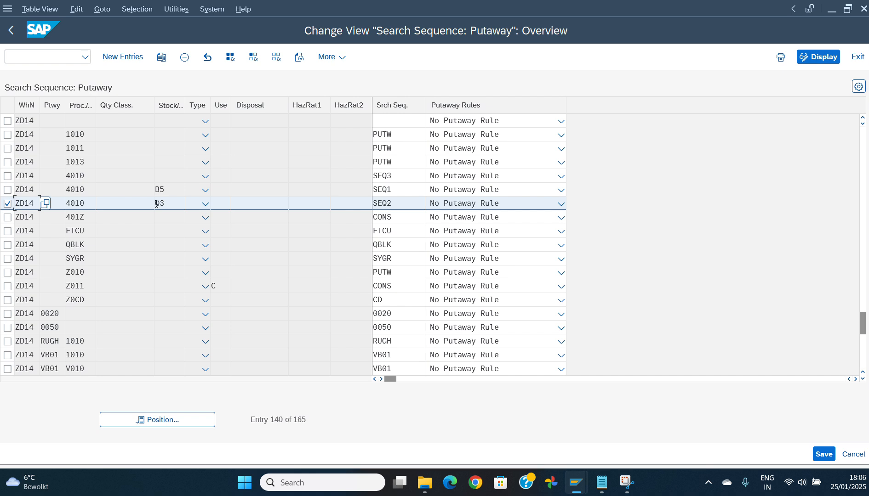
{"action": "left_click", "coordinate": [85, 204]}
{"action": "left_click", "coordinate": [53, 205]}
{"action": "left_click", "coordinate": [161, 59]}
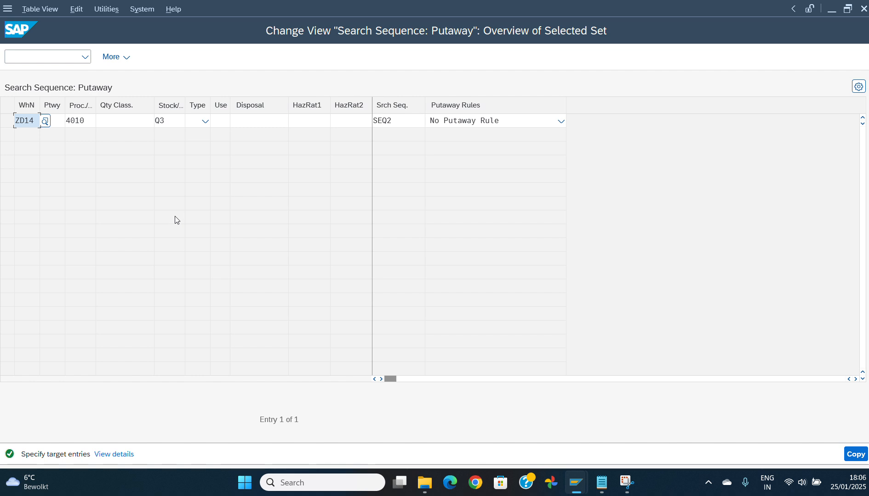
{"action": "type", "text": "bul"}
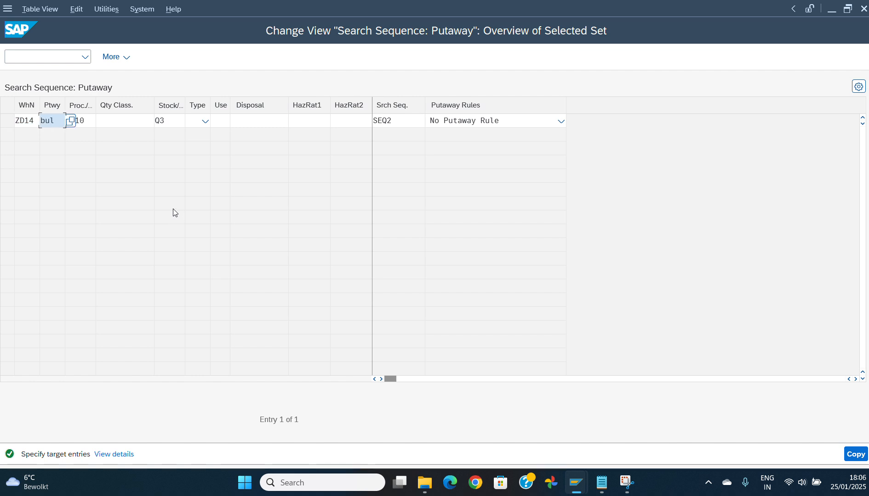
{"action": "type", "text": "k"}
{"action": "key", "text": "Tab"}
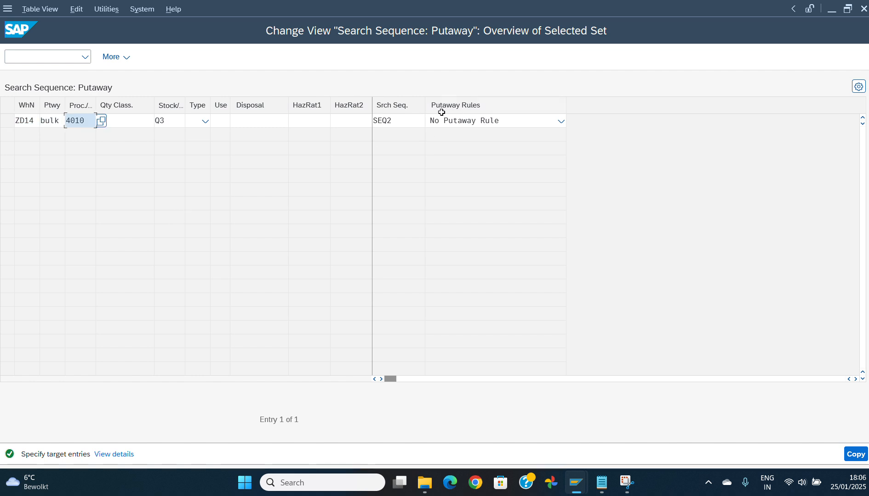
Step: Set the copied entry's search sequence to PUTW and confirm the copy
{"action": "left_click", "coordinate": [418, 122]}
{"action": "key", "text": "BackSpace"}
{"action": "key", "text": "BackSpace"}
{"action": "key", "text": "BackSpace"}
{"action": "key", "text": "BackSpace"}
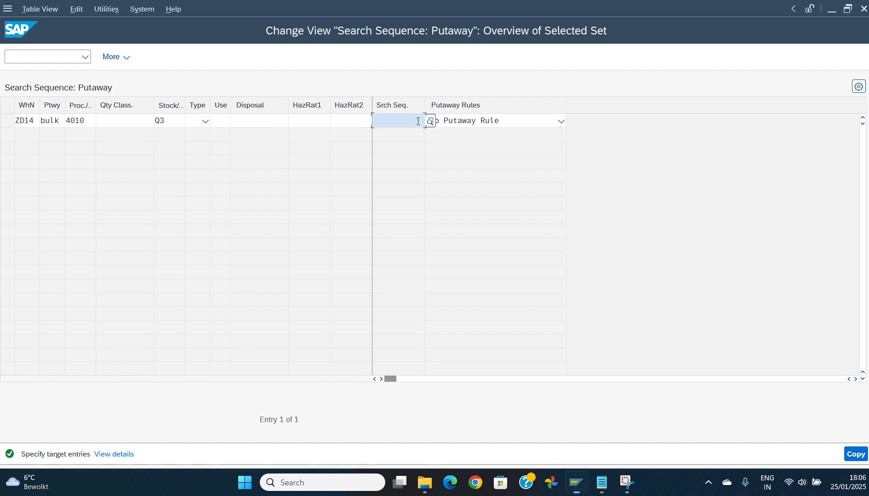
{"action": "type", "text": "put"}
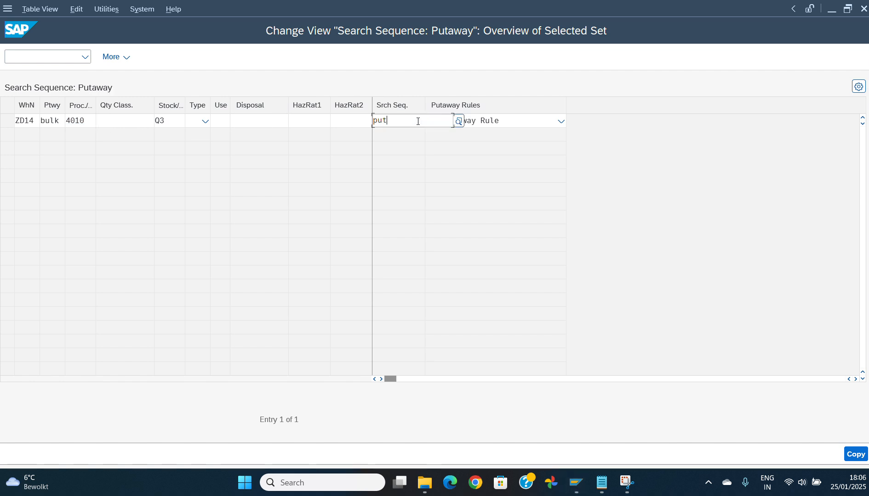
{"action": "type", "text": "4"}
{"action": "key", "text": "Down"}
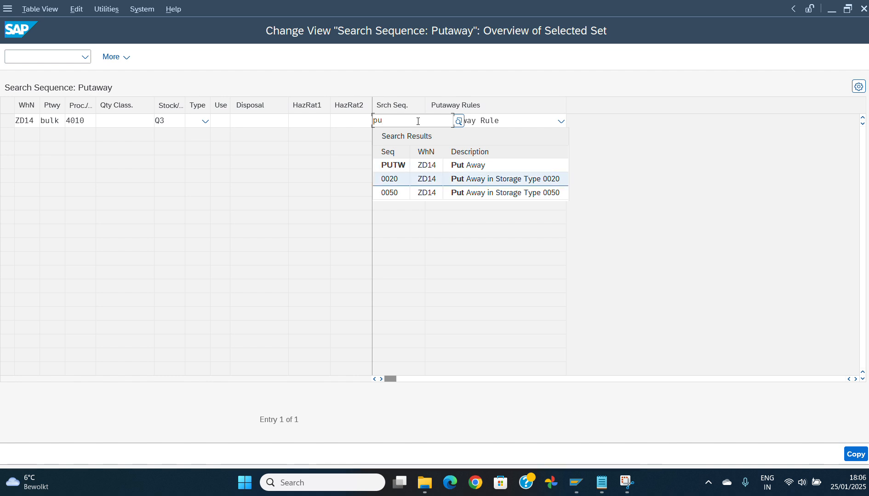
{"action": "key", "text": "Up"}
{"action": "key", "text": "Return"}
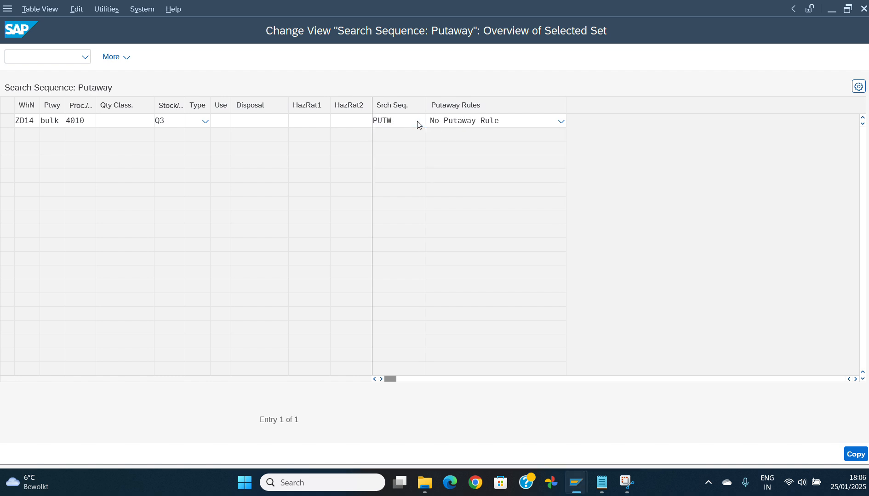
{"action": "key", "text": "Return"}
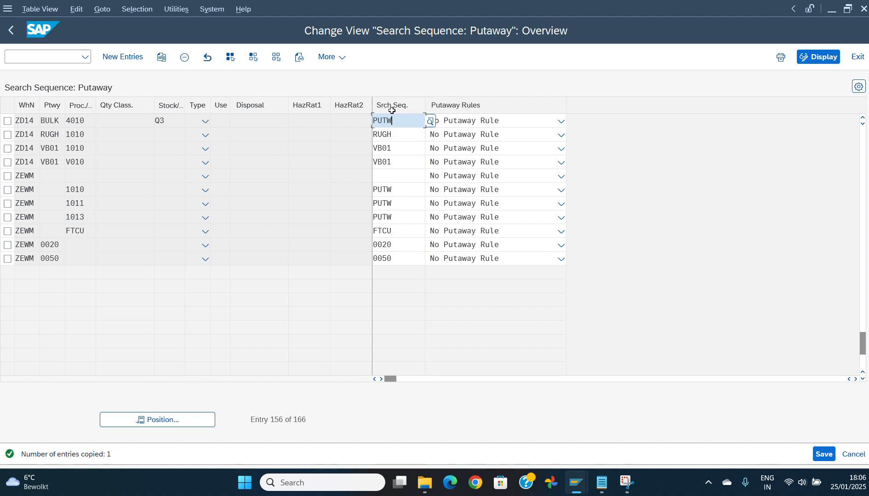
Step: Review the putaway control indicator, process type, stock type and search sequence of the new ZD14 BULK entry
{"action": "left_click", "coordinate": [57, 120]}
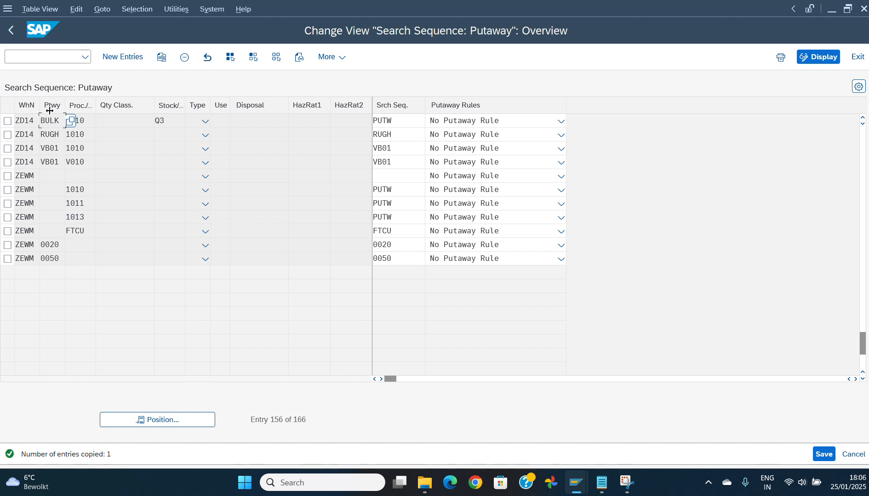
{"action": "left_click", "coordinate": [170, 119]}
{"action": "left_click", "coordinate": [56, 119]}
{"action": "left_click", "coordinate": [89, 121]}
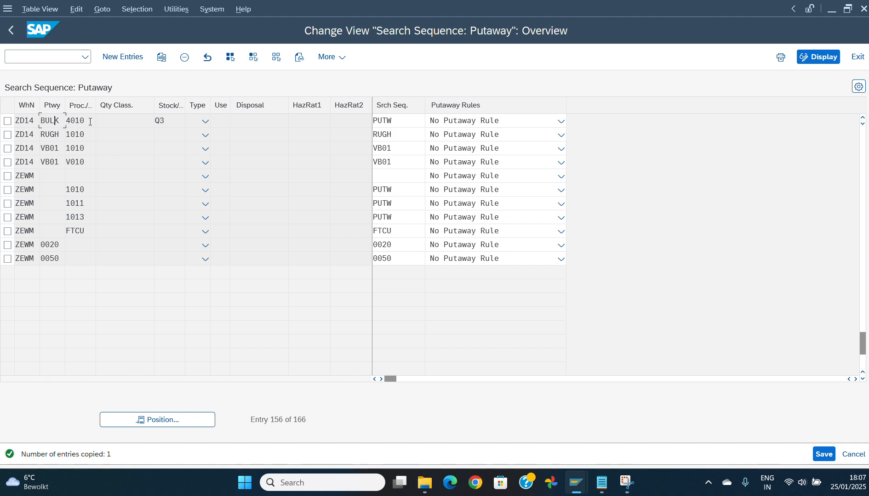
{"action": "left_click", "coordinate": [167, 120]}
{"action": "left_click", "coordinate": [394, 122]}
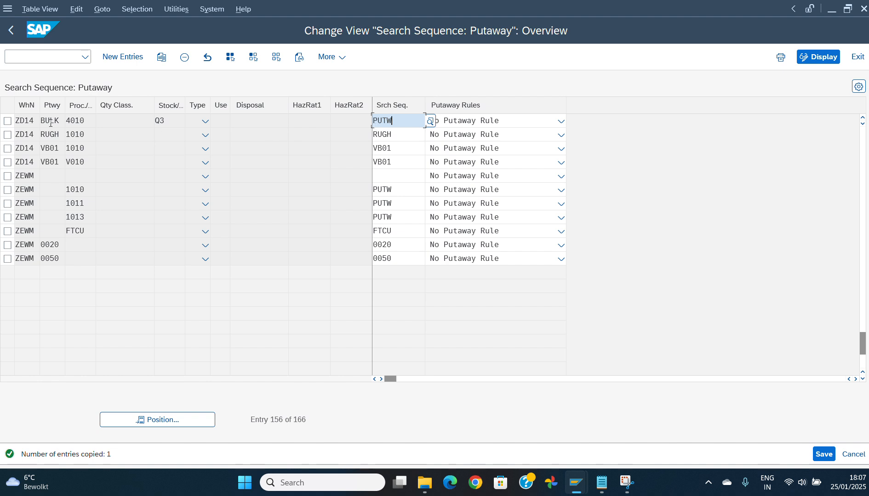
{"action": "left_click_drag", "start_coordinate": [57, 123], "coordinate": [36, 123]}
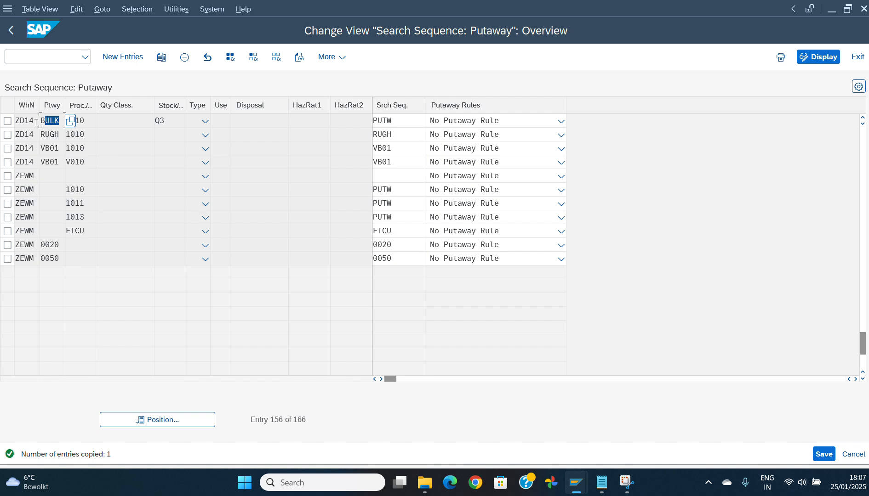
Step: Save the new search sequence entry to the customizing request, return to the IMG and decline the Locked Data dialog
{"action": "key", "text": "ctrl+s"}
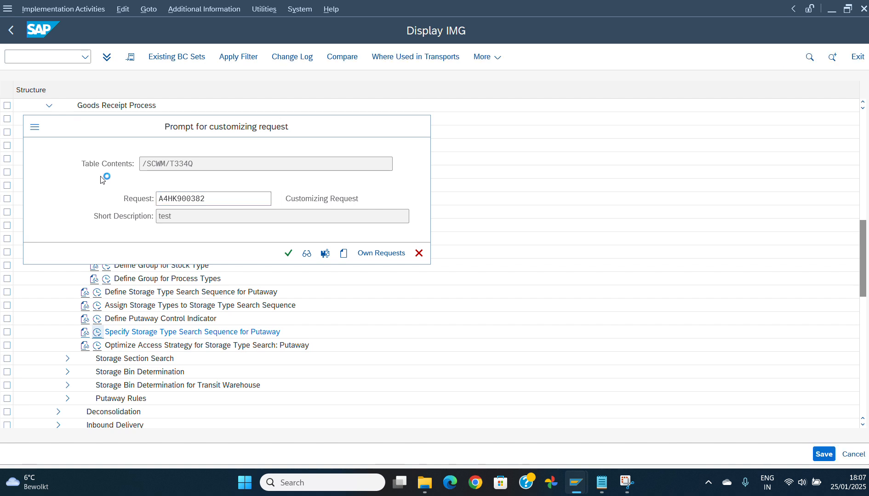
{"action": "key", "text": "Return"}
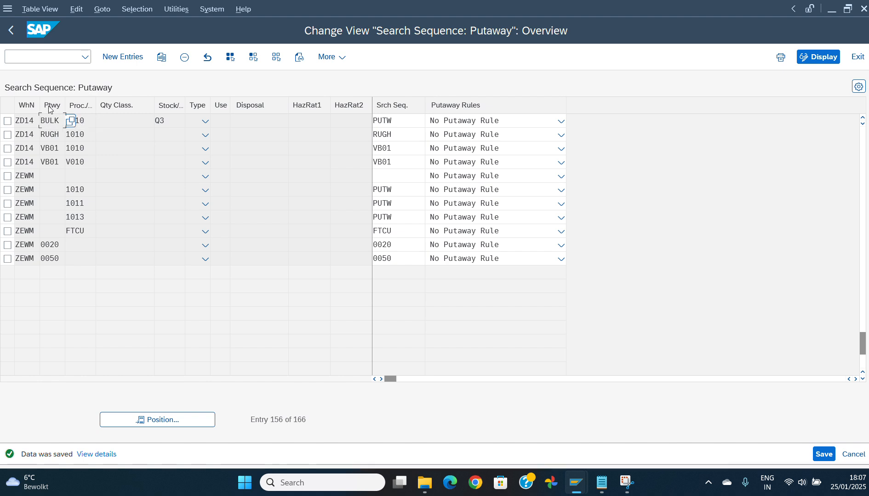
{"action": "key", "text": "F3"}
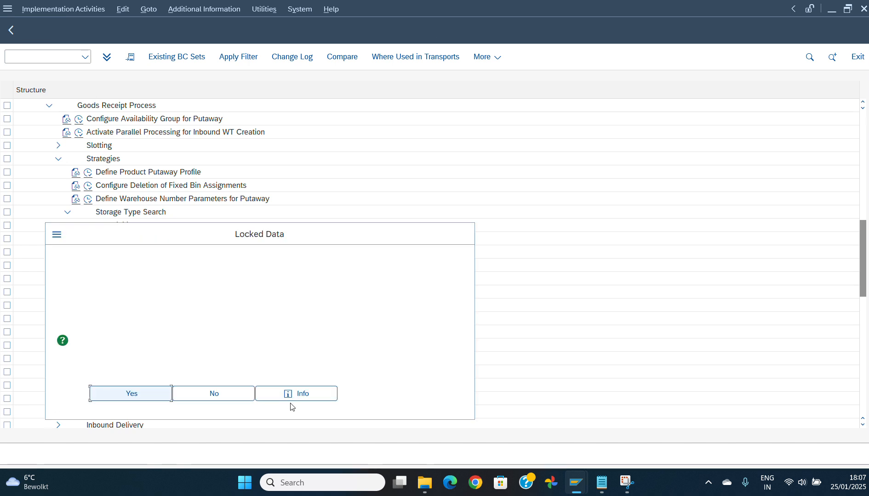
{"action": "left_click", "coordinate": [237, 395]}
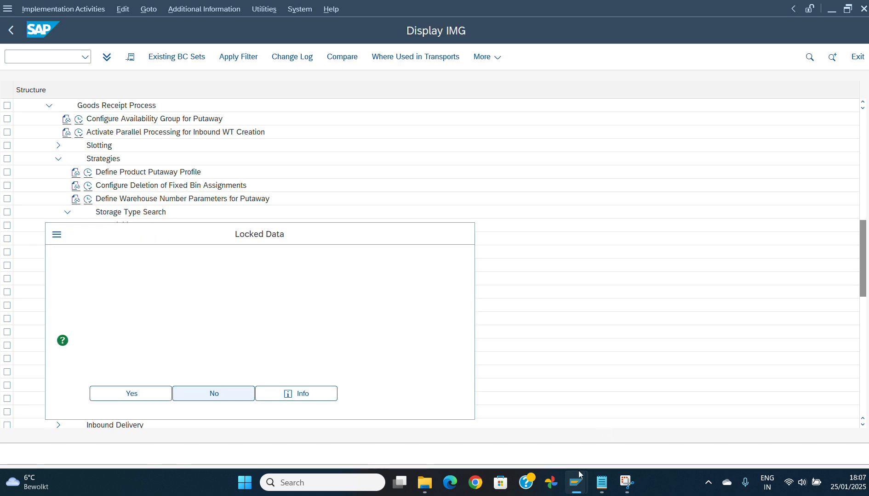
Step: Switch to the putaway access optimization window and copy the ZD14 entry as sequence number 3 with Ptwy Ctrl, ProcTyp and Stock Type enabled
{"action": "mouse_move", "coordinate": [574, 483]}
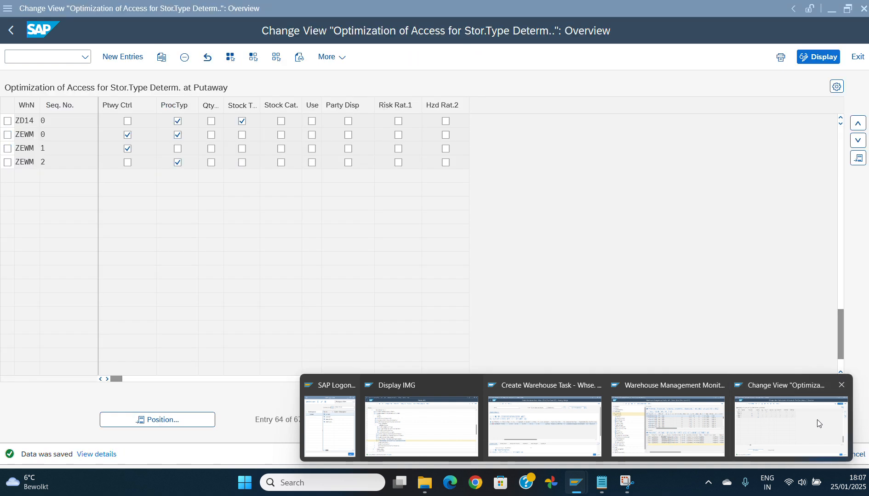
{"action": "left_click", "coordinate": [818, 423]}
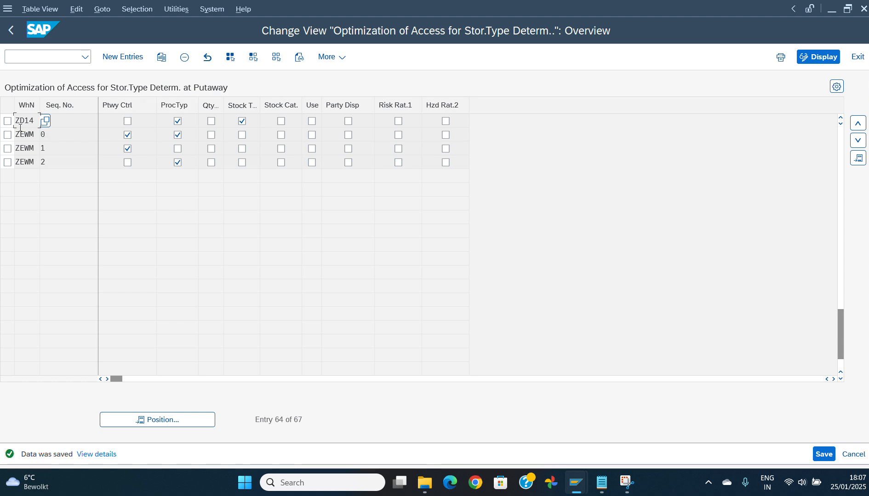
{"action": "left_click", "coordinate": [8, 121]}
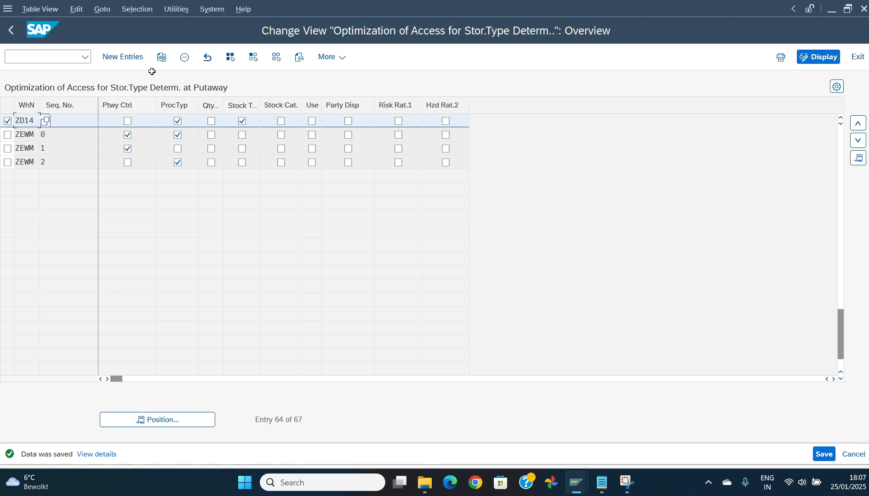
{"action": "left_click", "coordinate": [161, 57]}
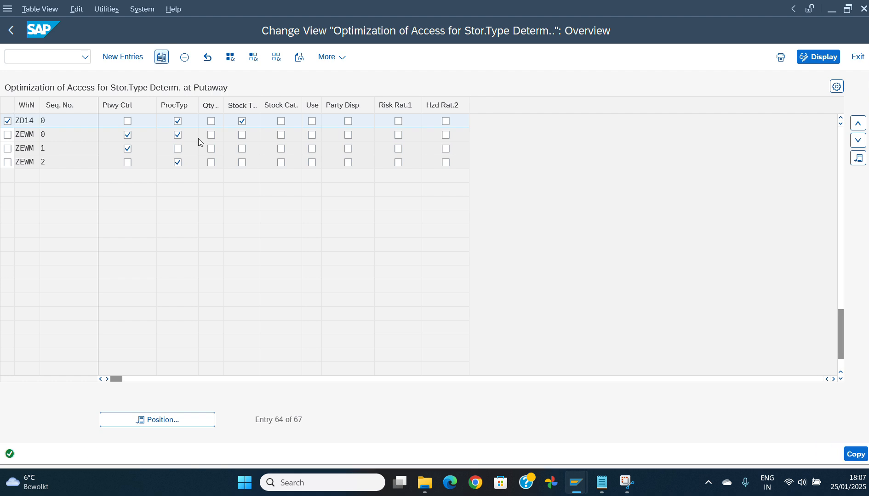
{"action": "left_click", "coordinate": [126, 121]}
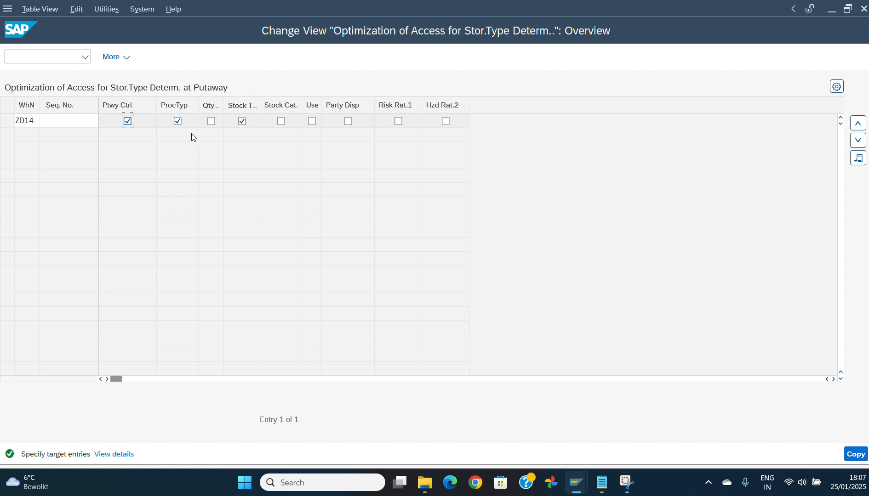
{"action": "left_click", "coordinate": [58, 119]}
{"action": "key", "text": "Return"}
{"action": "type", "text": "3"}
{"action": "key", "text": "Return"}
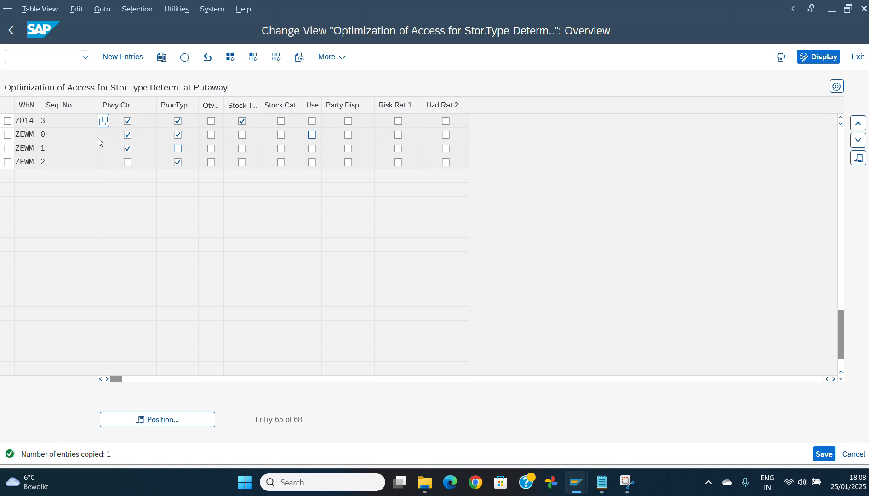
Step: Move the new ZD14 entry with putaway control enabled ahead of the existing ZD14 entry and check their order
{"action": "left_click", "coordinate": [8, 121]}
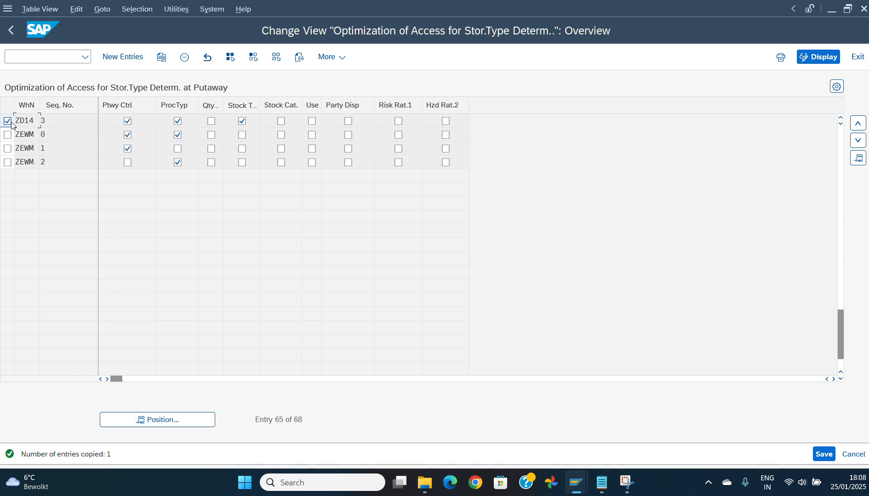
{"action": "left_click", "coordinate": [854, 126]}
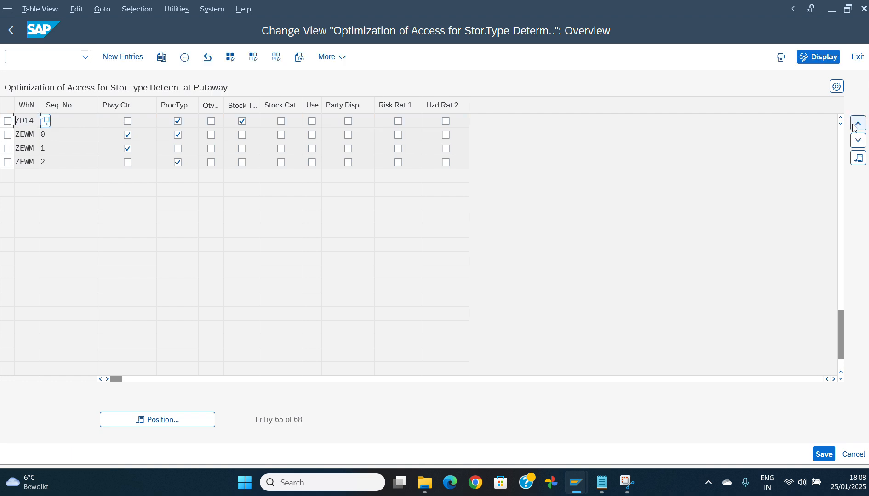
{"action": "left_click", "coordinate": [854, 127]}
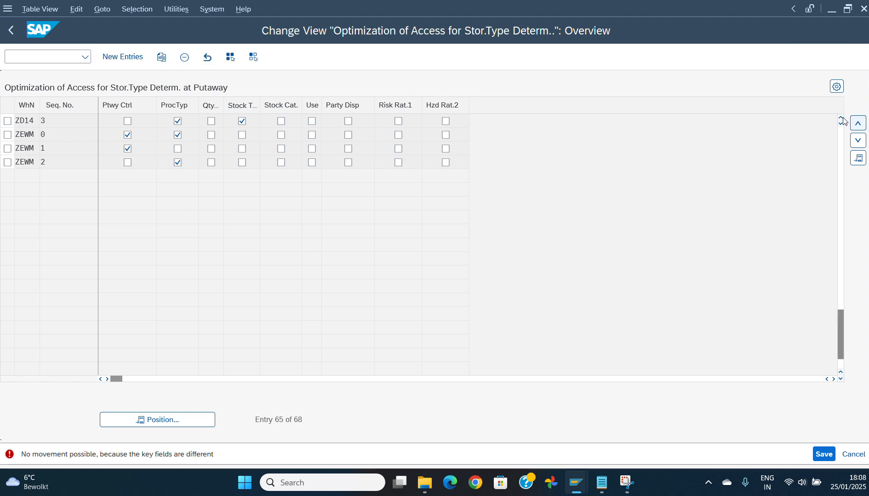
{"action": "left_click", "coordinate": [842, 118]}
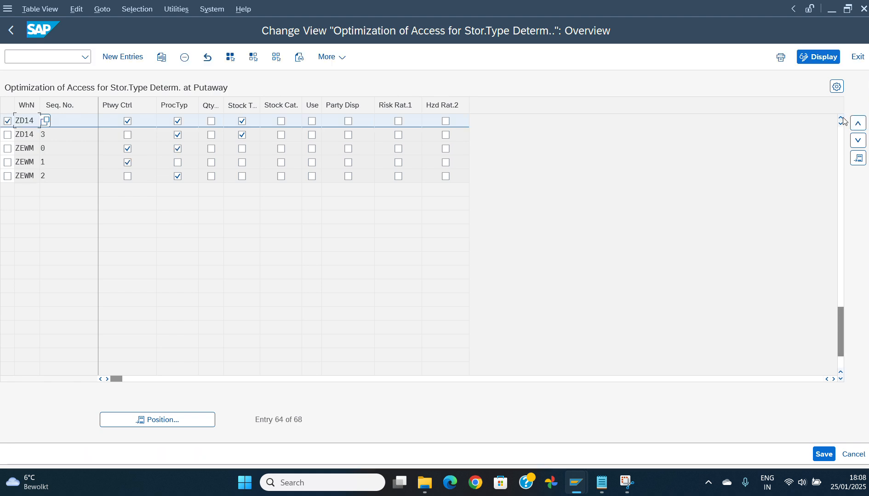
{"action": "left_click", "coordinate": [842, 119]}
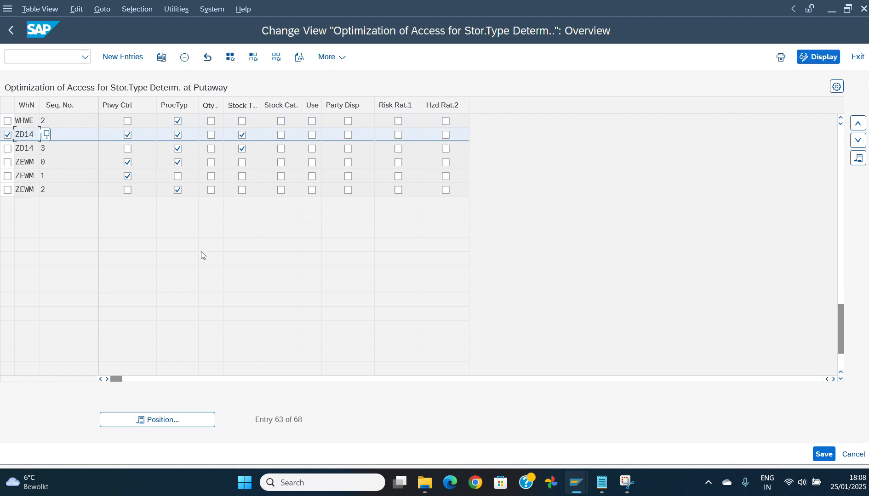
{"action": "left_click", "coordinate": [77, 162]}
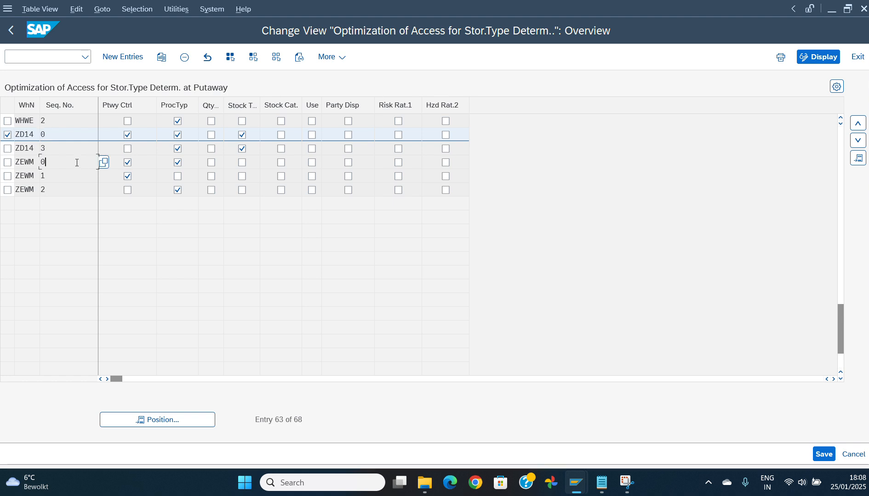